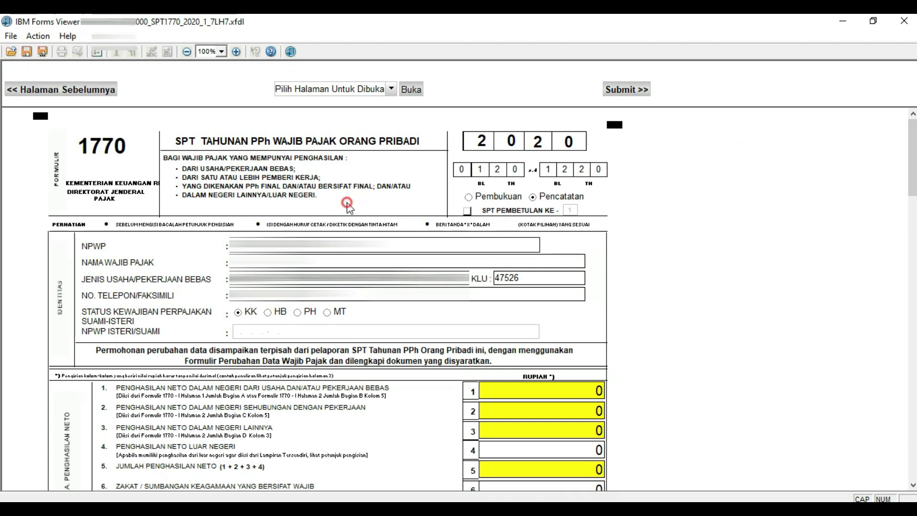
Click through controls in the IBM Forms Viewer window showing the SPT 1770 form.
click(382, 310)
click(487, 313)
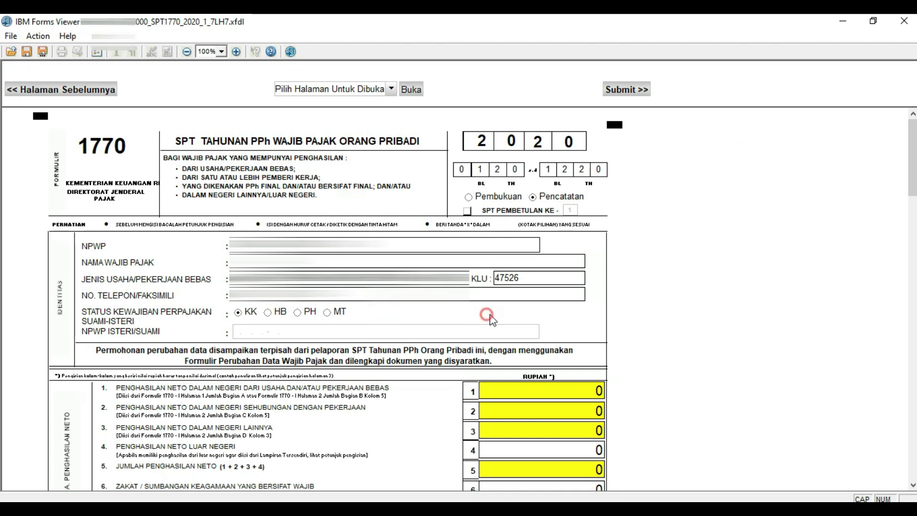
click(347, 204)
click(652, 210)
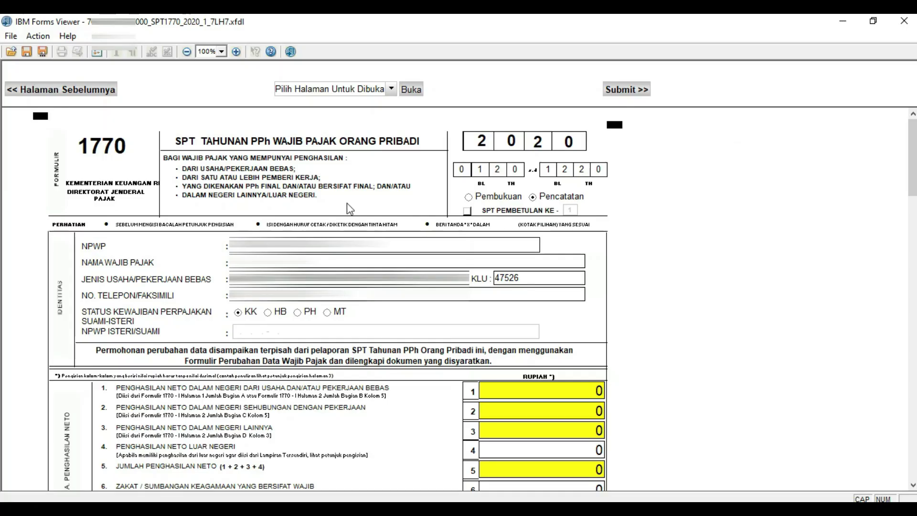
click(651, 209)
click(382, 310)
click(486, 314)
click(648, 314)
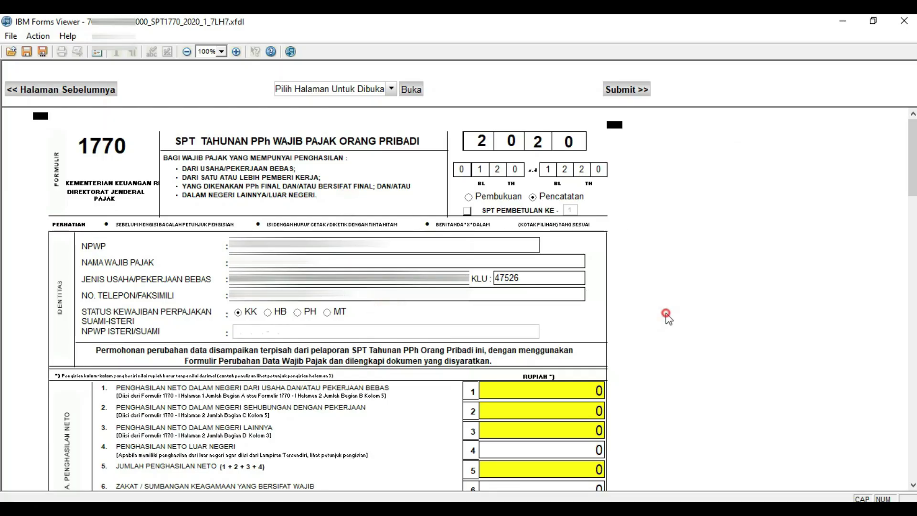
click(651, 209)
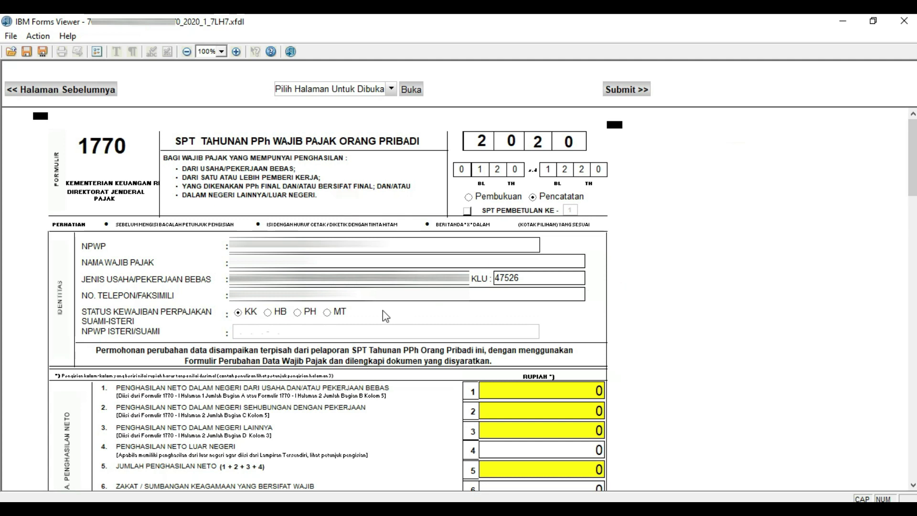
click(487, 315)
click(647, 315)
Scroll past the identity section to items 7–21 and the Lampiran section.
scroll(667, 316, down, 10)
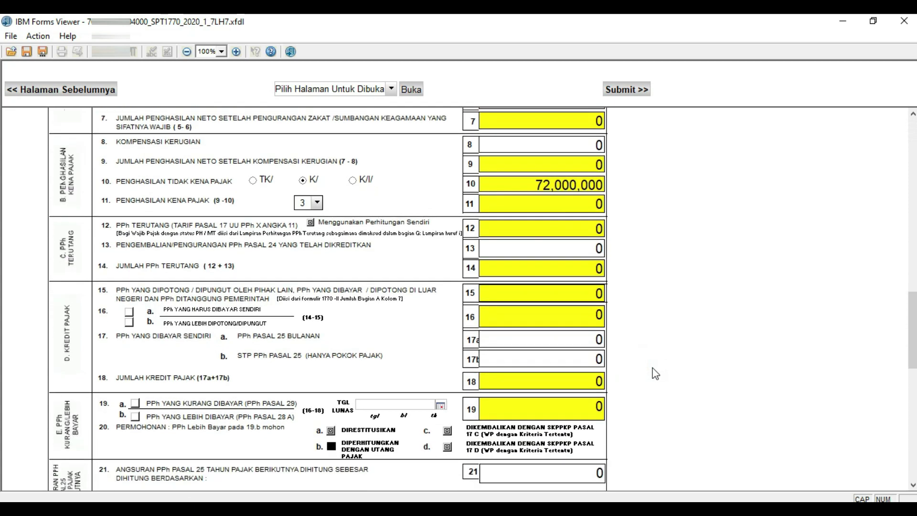
scroll(655, 373, down, 4)
scroll(656, 371, down, 2)
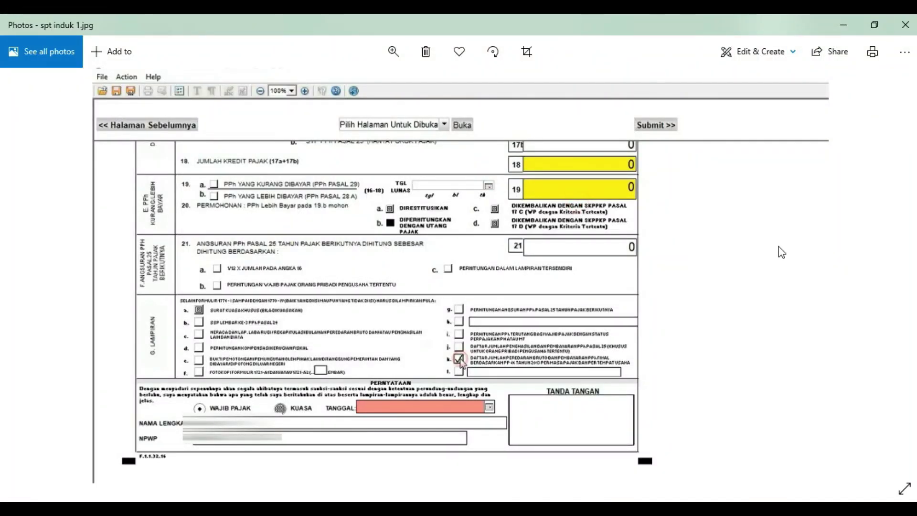
click(733, 246)
click(331, 237)
click(185, 262)
click(160, 325)
click(423, 319)
click(441, 366)
Open spt induk 2.jpg and zoom in on the attachment checklist showing item k ticked.
click(463, 365)
key(Right)
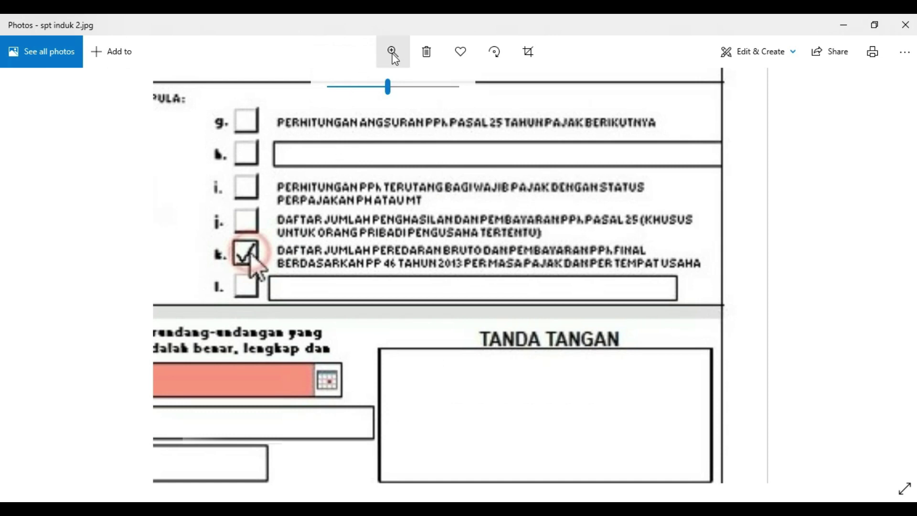
drag(389, 92, 398, 93)
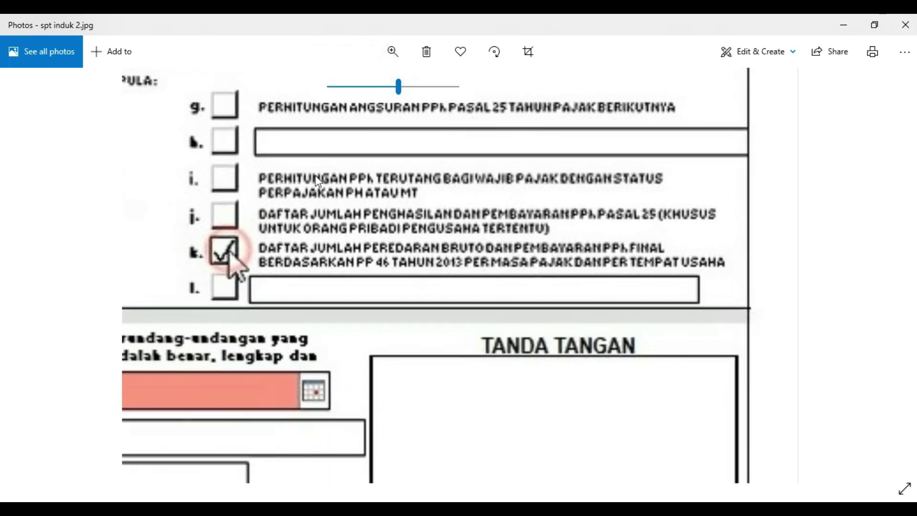
click(268, 261)
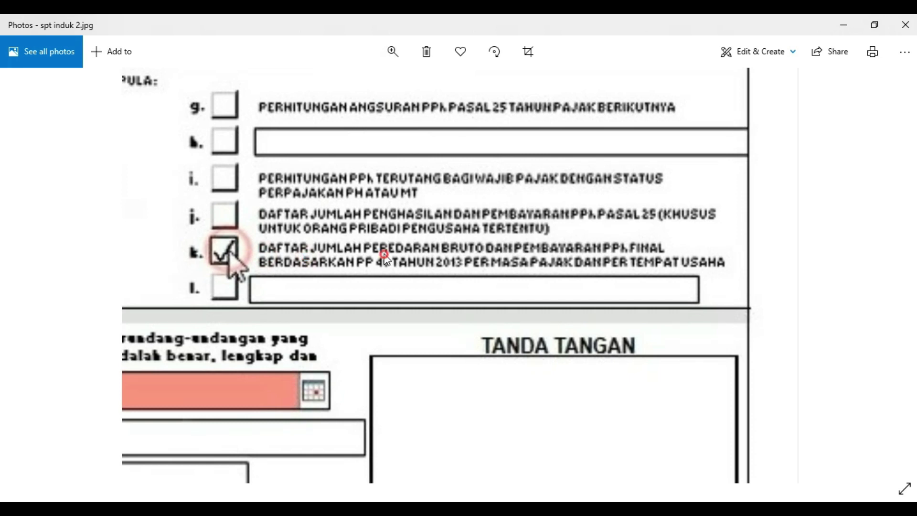
click(616, 261)
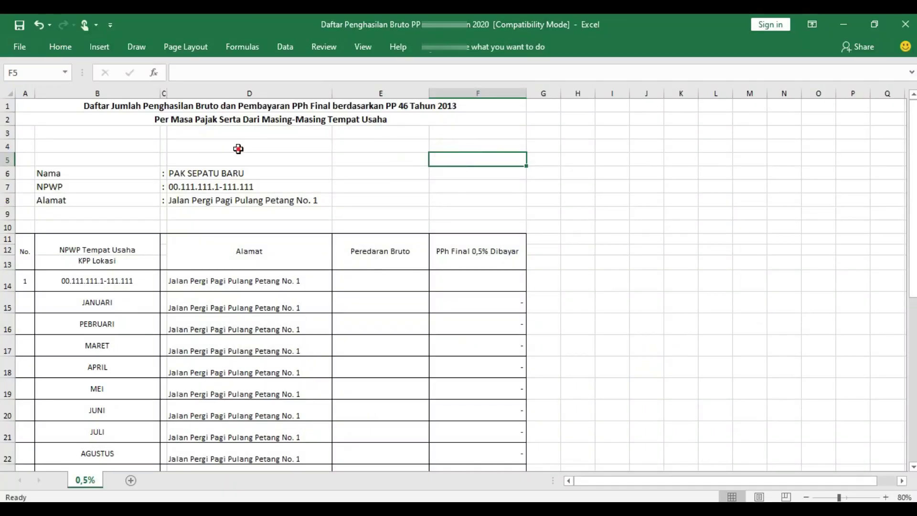
click(239, 149)
click(92, 174)
click(105, 187)
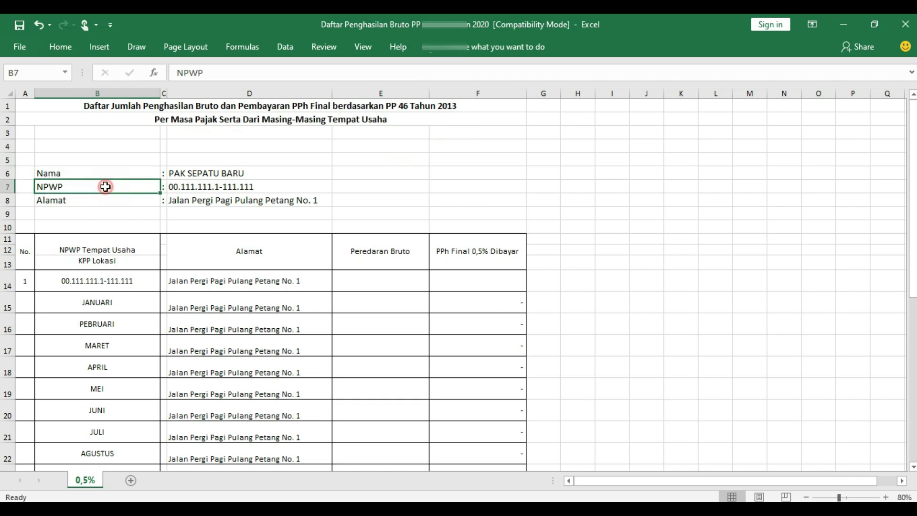
click(104, 201)
click(201, 205)
click(268, 225)
click(275, 200)
click(257, 279)
click(251, 323)
click(250, 305)
click(251, 277)
click(296, 199)
click(113, 276)
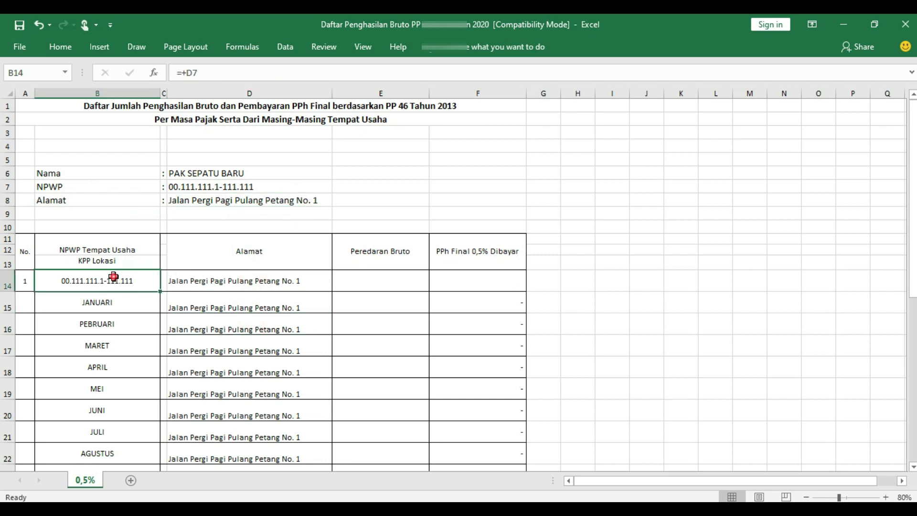
click(204, 182)
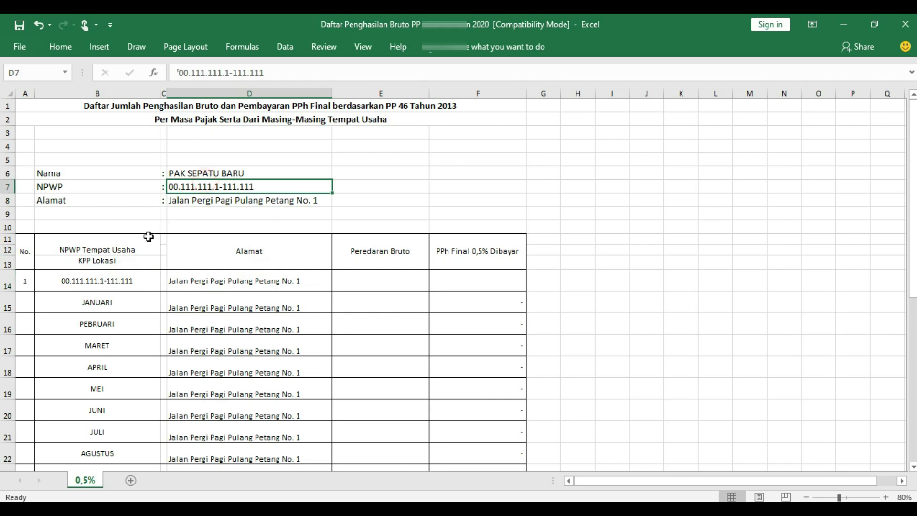
click(111, 294)
click(103, 325)
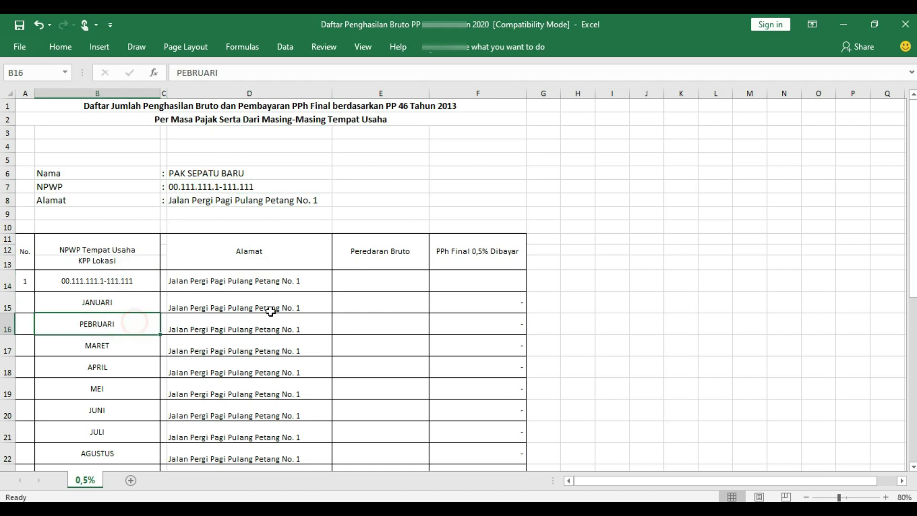
click(321, 294)
click(393, 305)
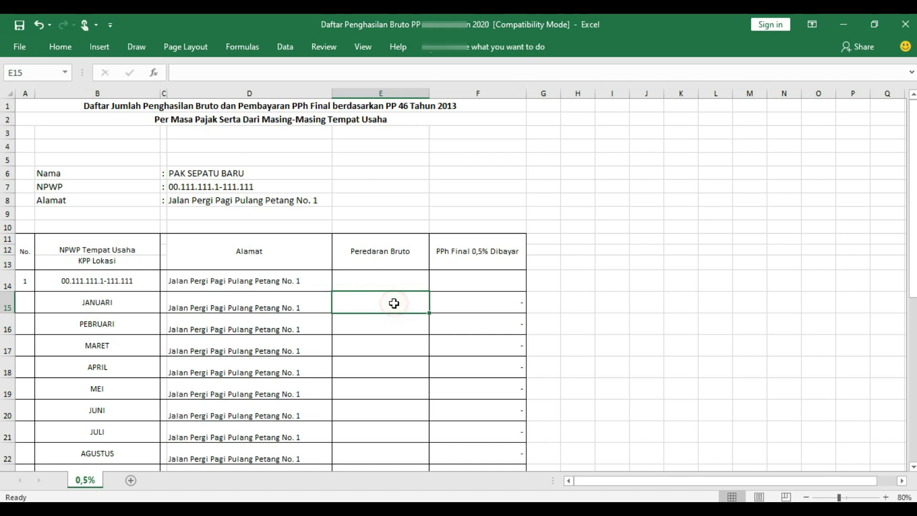
Enter 15.000.000 as JANUARI's gross turnover in E15, giving 75.000 final tax.
key(F2)
text(15000000)
key(ctrl+Return)
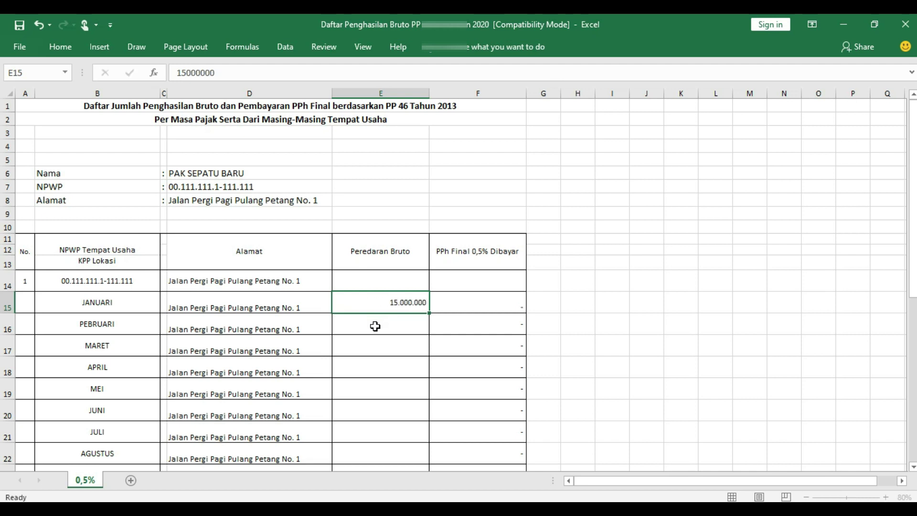
click(375, 326)
Shade the January–March final tax cells F15:F17 yellow.
click(521, 306)
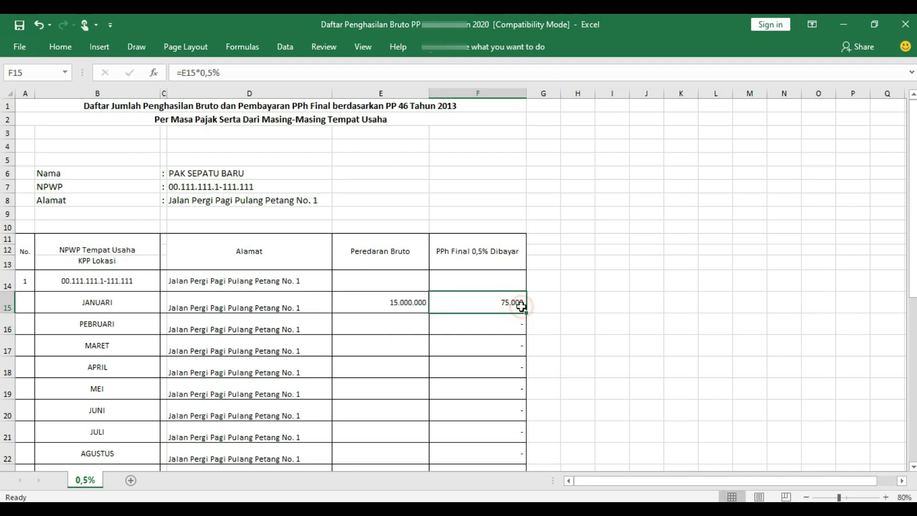
click(503, 260)
click(514, 298)
drag(488, 300, 488, 340)
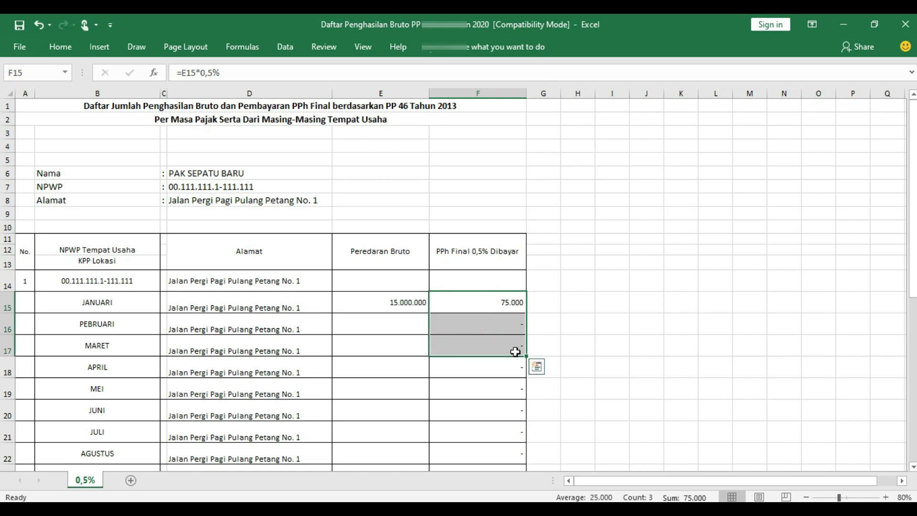
right_click(500, 340)
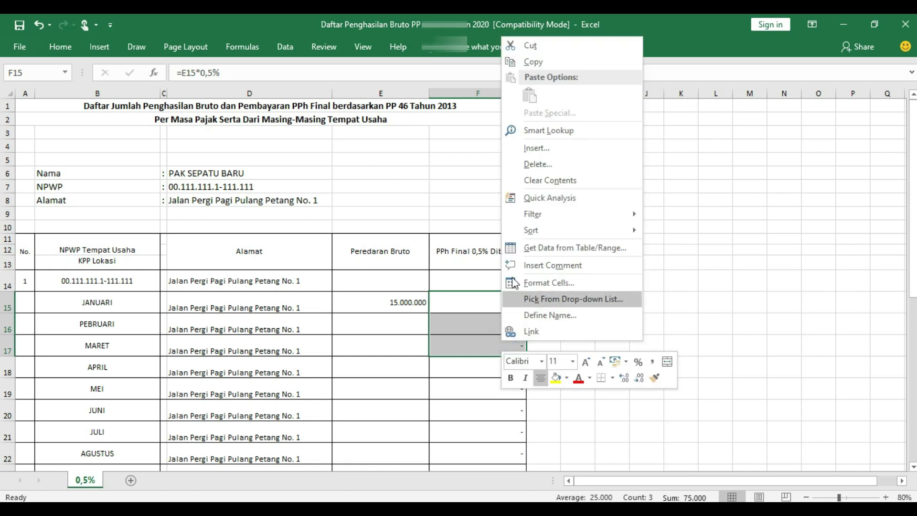
click(555, 378)
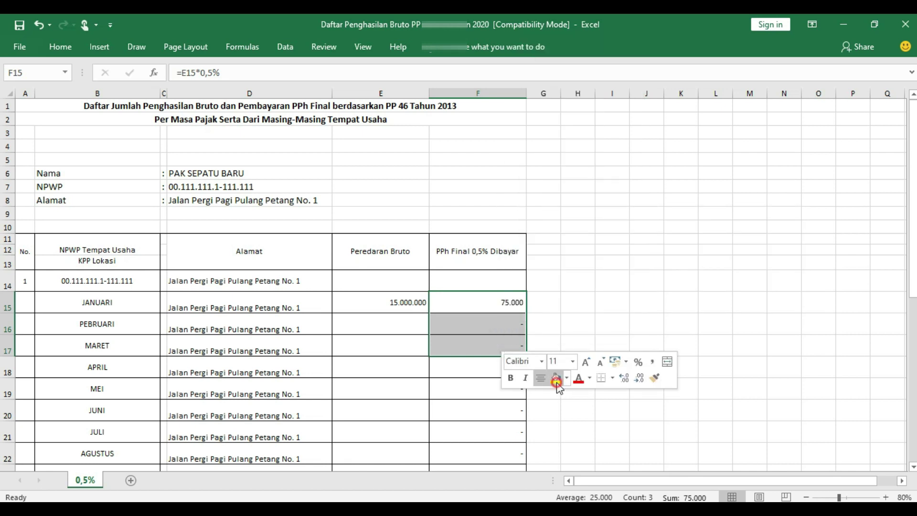
click(578, 262)
click(399, 323)
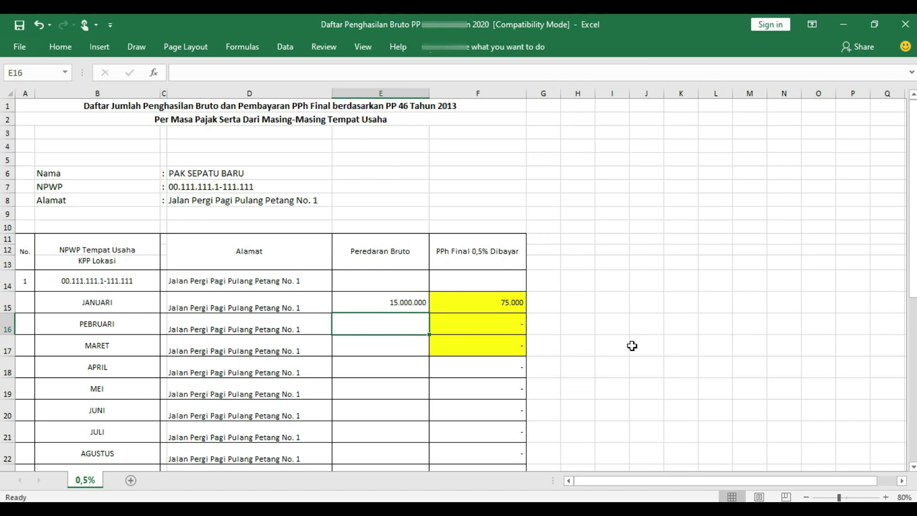
Enter February 14.000.000 and March 15.000.000 gross turnover, then check the tax formulas.
text(14)
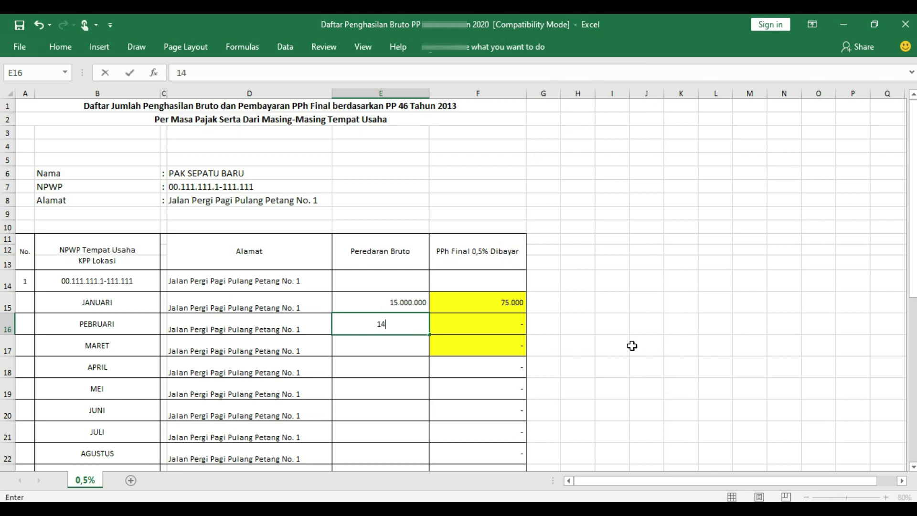
text(00 000)
key(Return)
text(1)
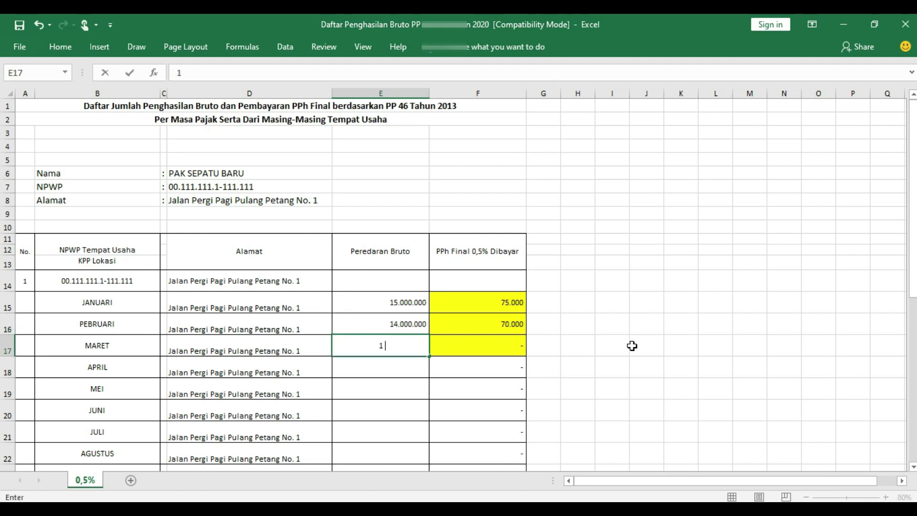
text(5.000.000)
key(Return)
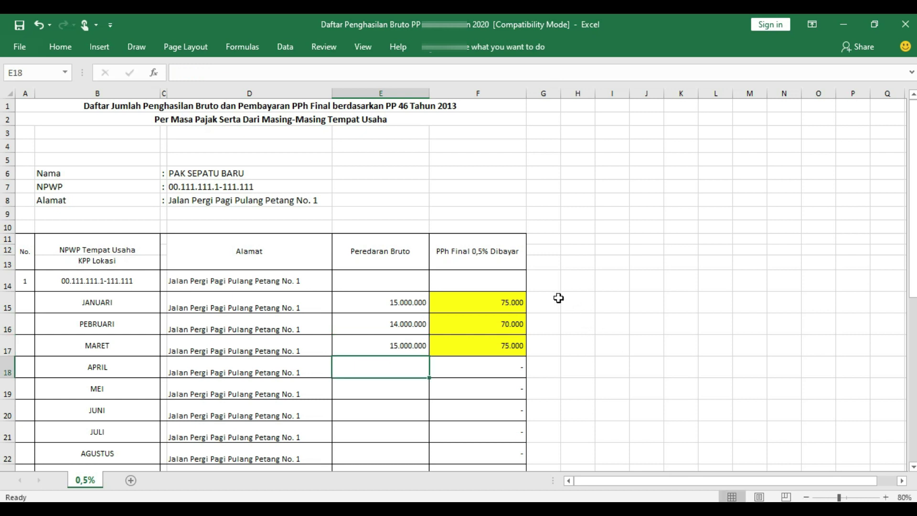
click(536, 326)
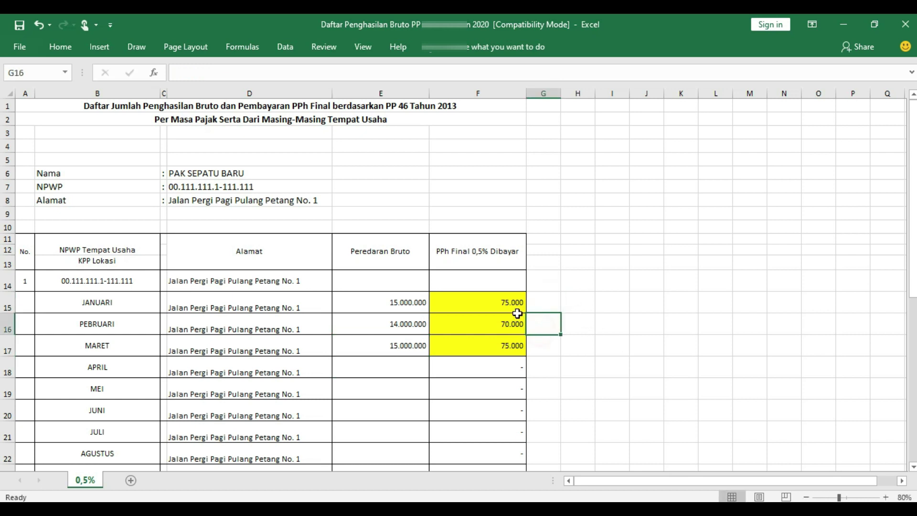
click(521, 311)
click(507, 325)
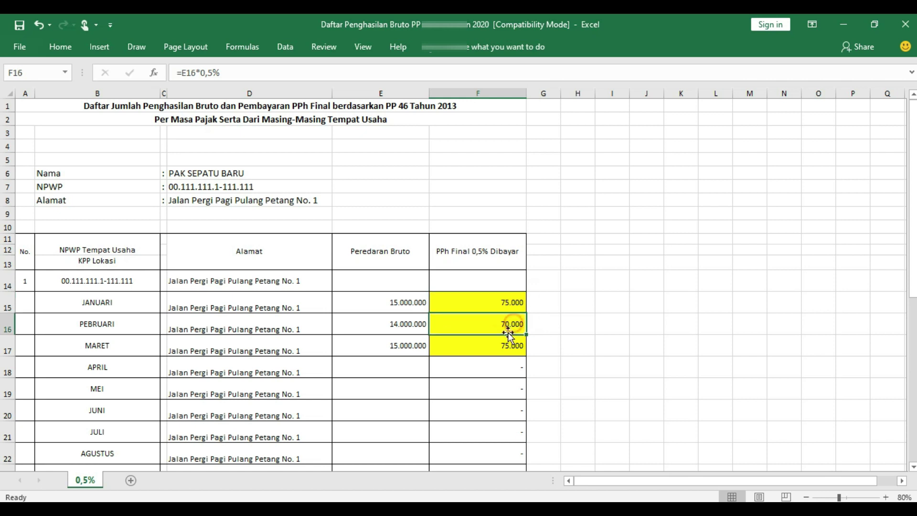
Enter April 13.000.000 and May 12.000.000 gross turnover.
click(408, 371)
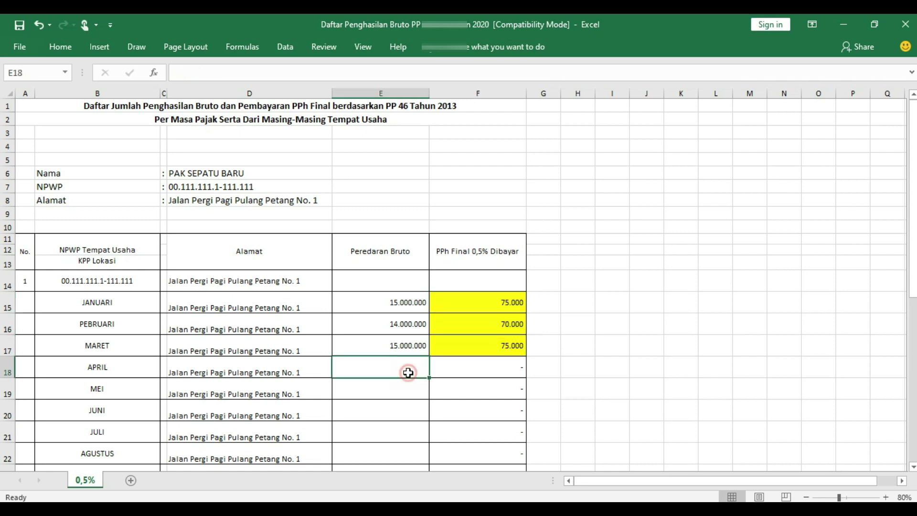
click(579, 362)
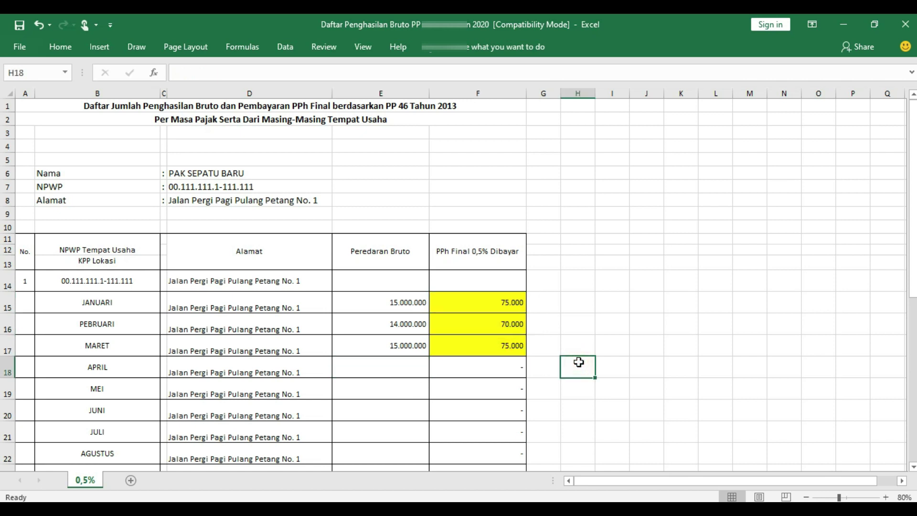
click(414, 363)
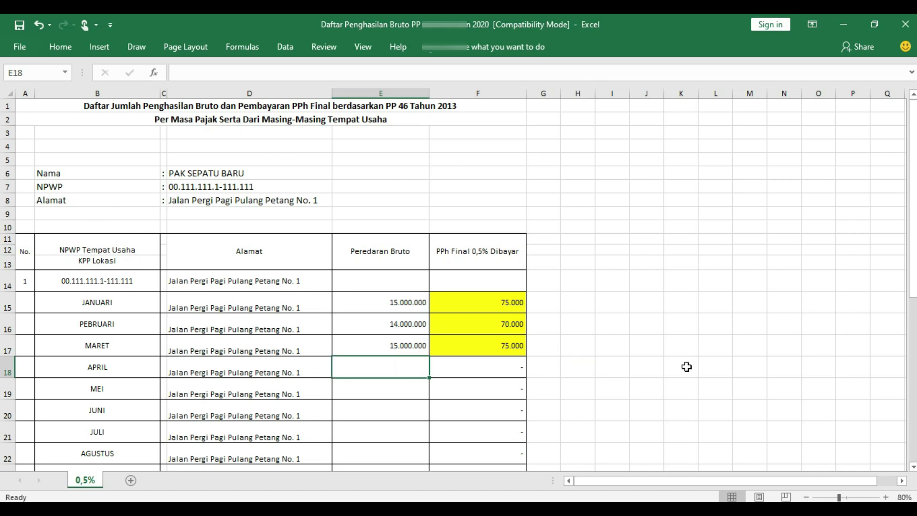
click(686, 367)
click(401, 369)
text(1)
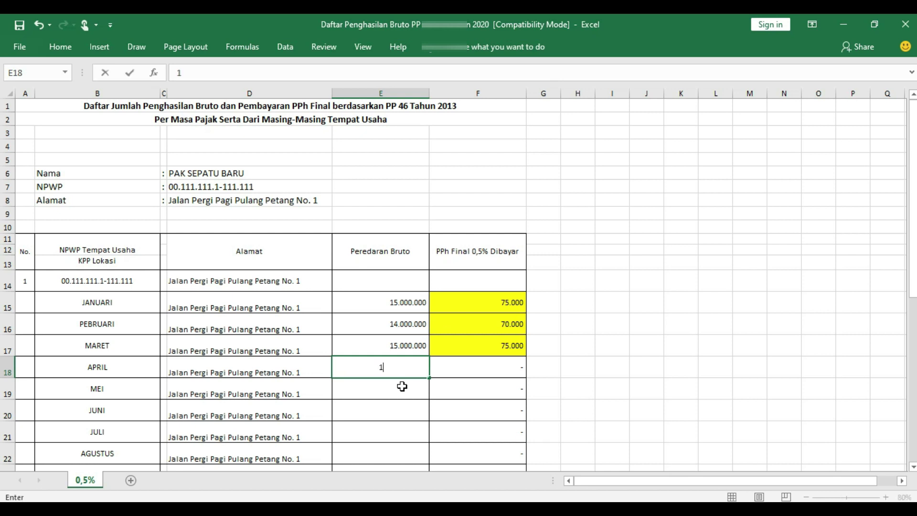
text(3.000.000)
key(Return)
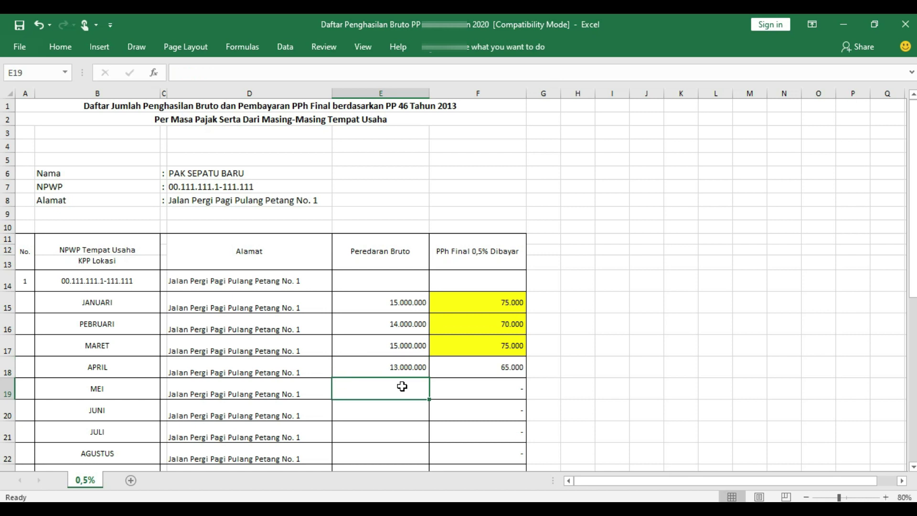
text(12.000.000)
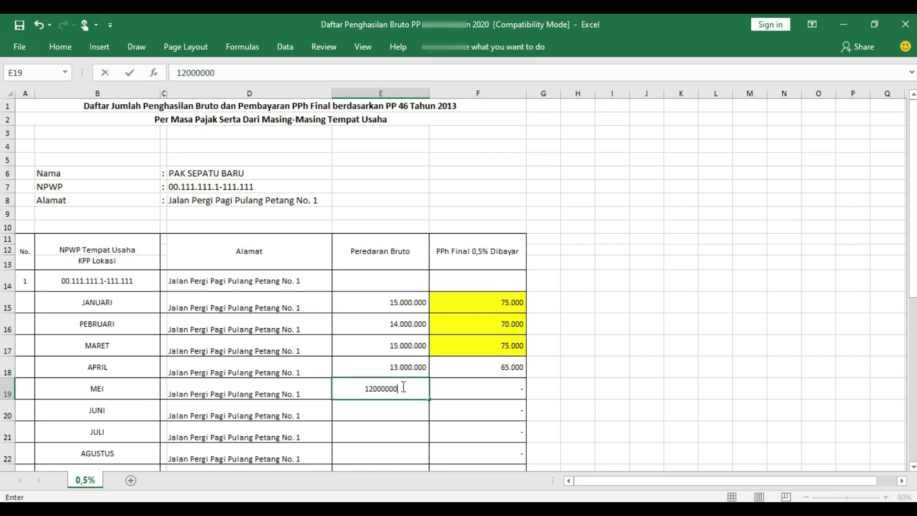
key(Return)
Enter June 11.000.000, July 10.000.000 and August 10.000.000 gross turnover.
text(11000000)
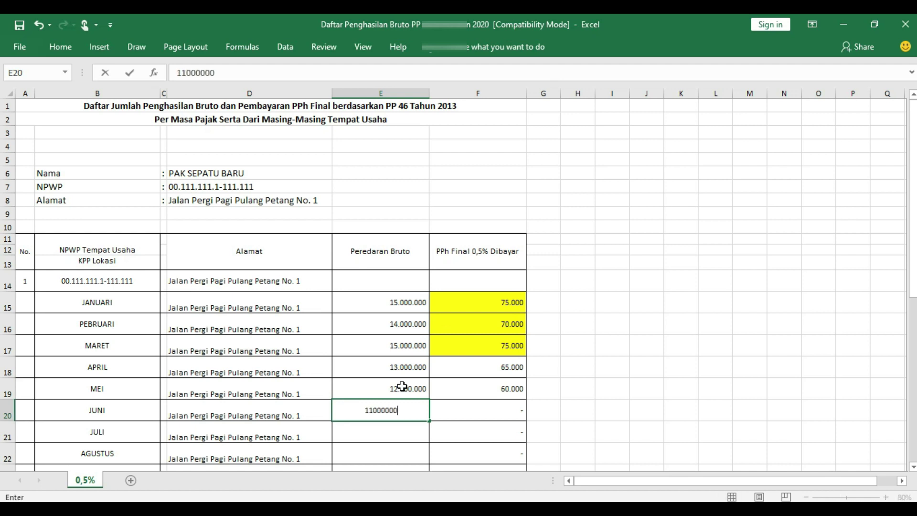
key(Return)
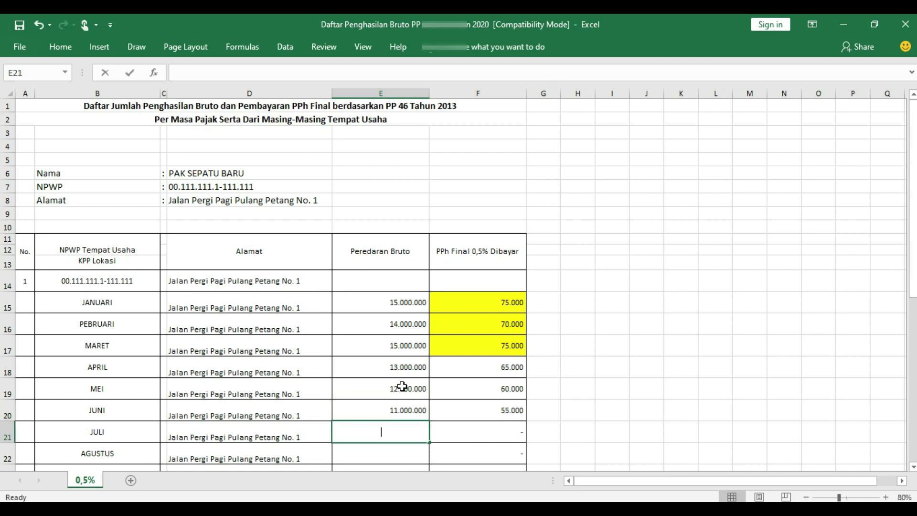
text(10000000)
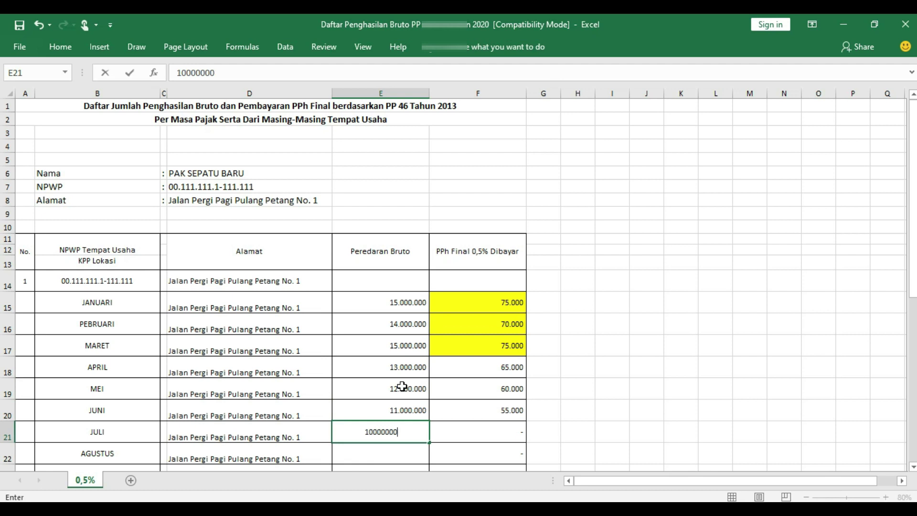
key(Return)
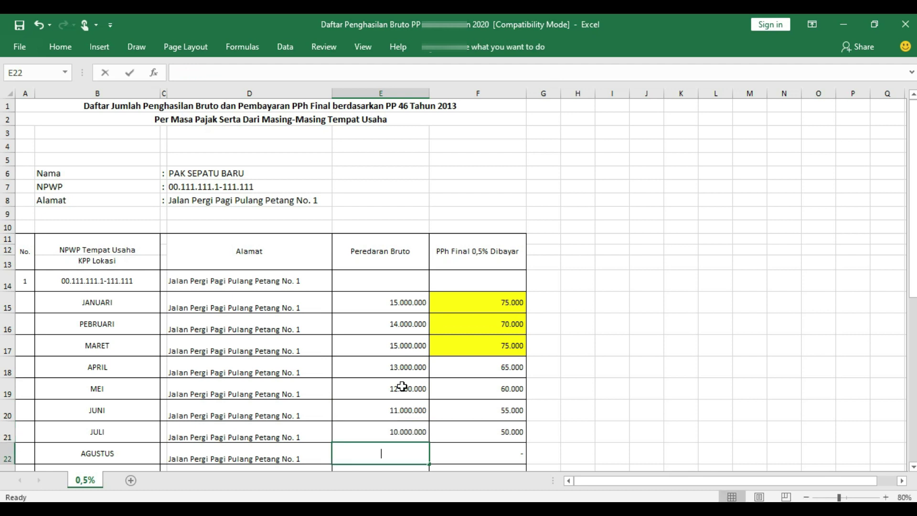
text(10000000)
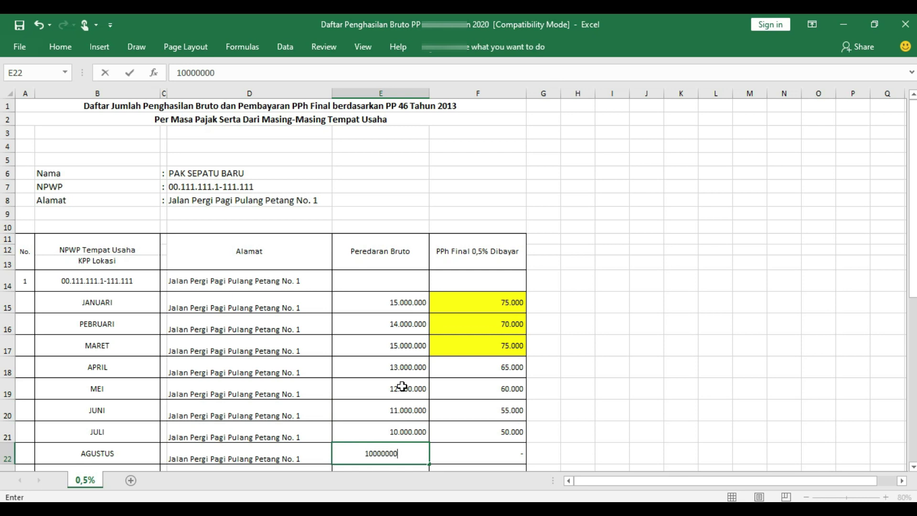
key(Return)
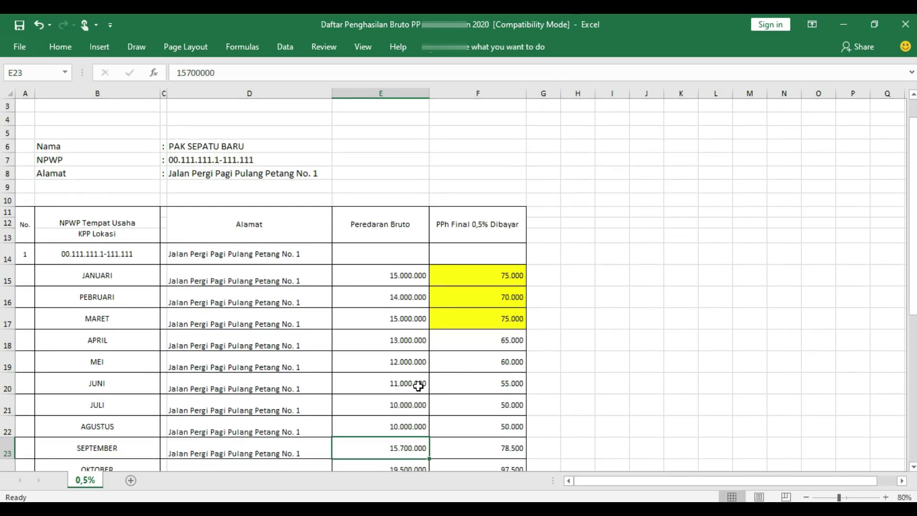
Label January–March tax SSP and April BPS in column G.
scroll(419, 386, down, 3)
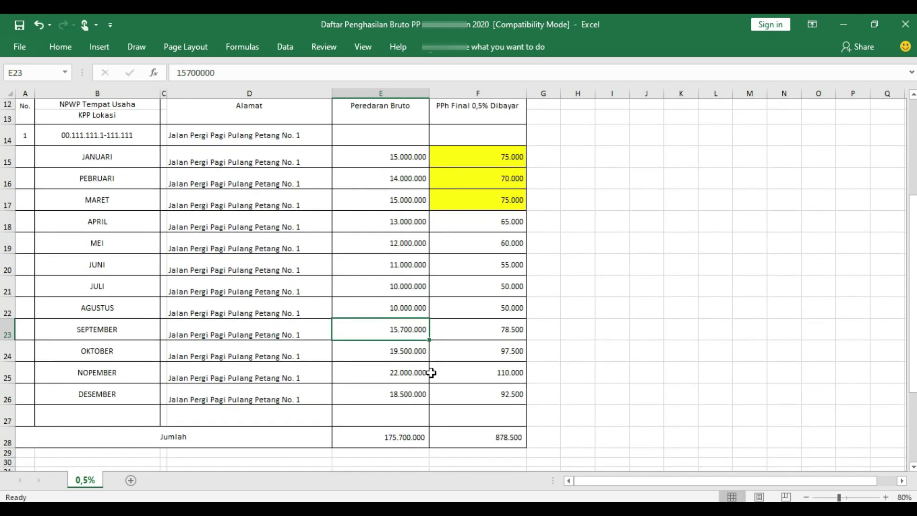
click(500, 221)
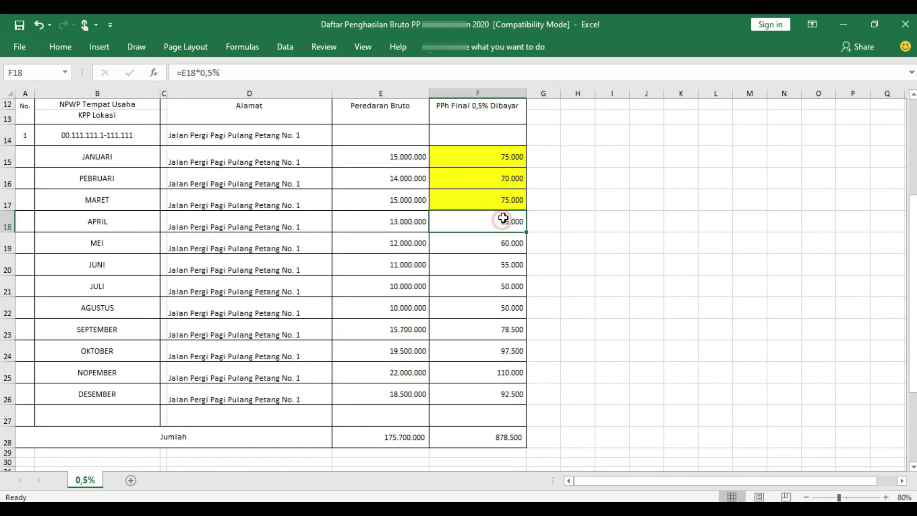
click(542, 159)
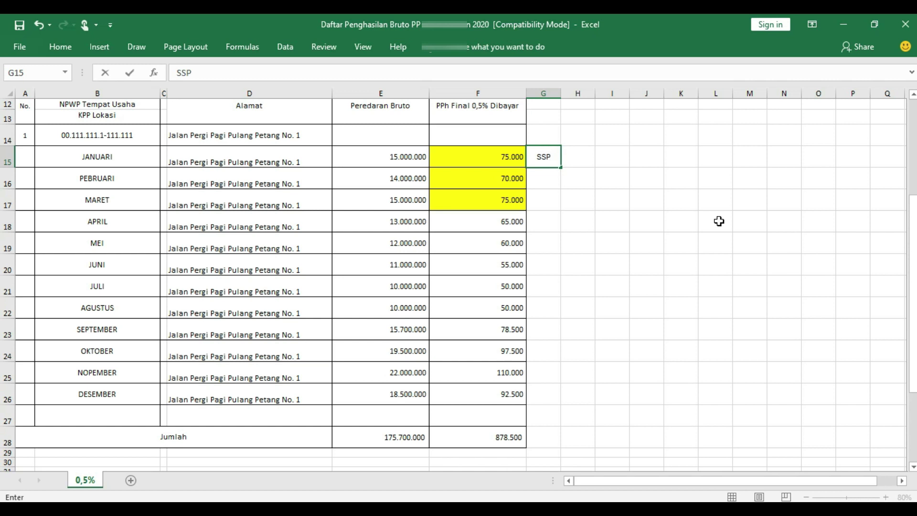
key(Return)
text(SSP)
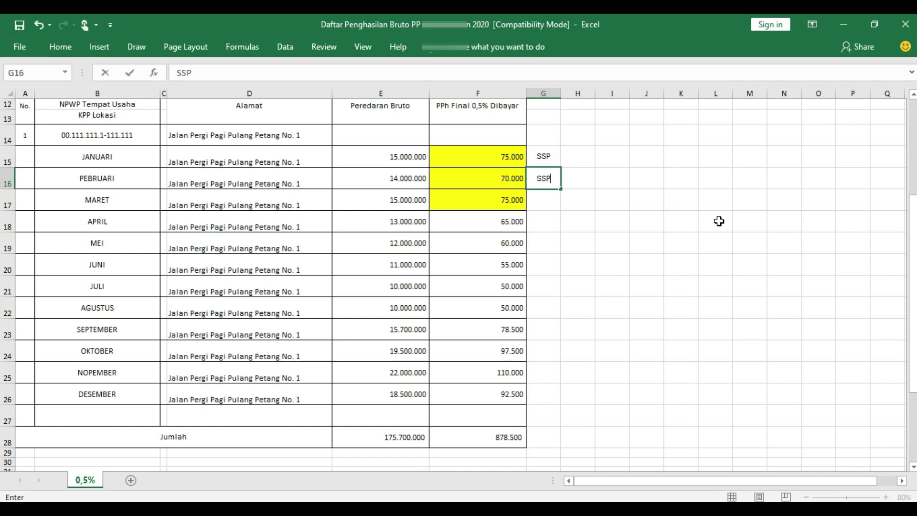
key(Return)
text(SSP)
key(Return)
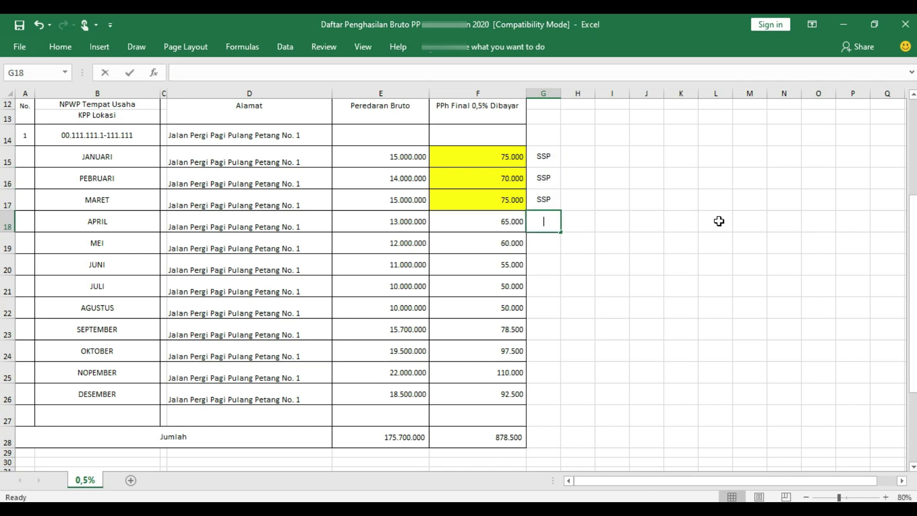
text(BPS)
key(Return)
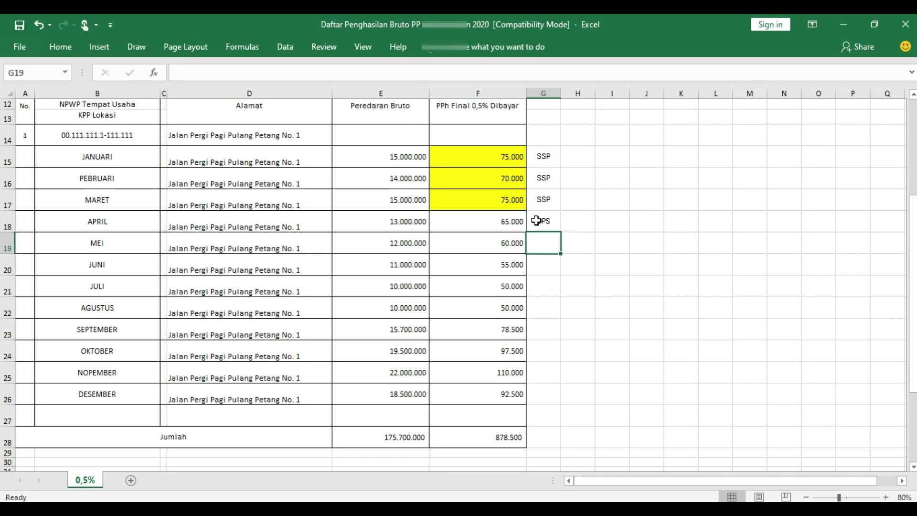
Copy the BPS label down through December and check the total tax formula.
click(543, 220)
double_click(561, 232)
key(Right)
click(543, 394)
click(504, 439)
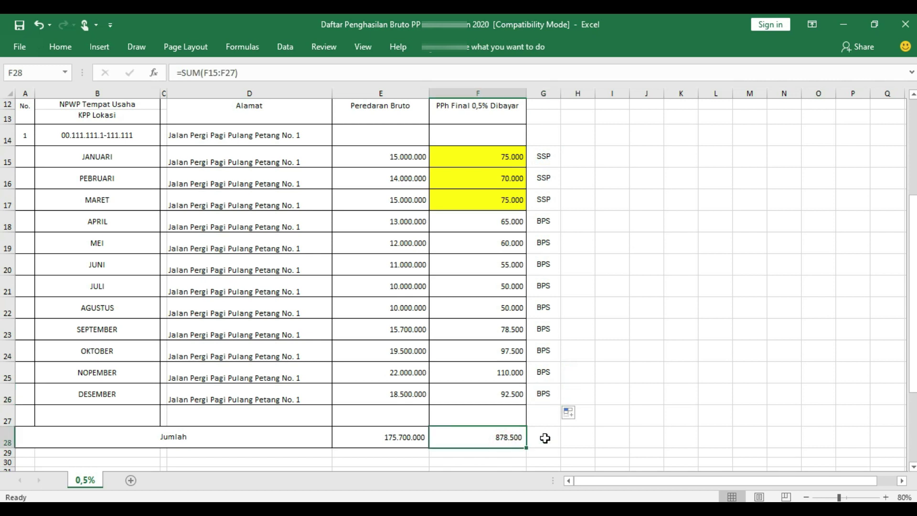
Select the whole report range A1:F42, from the title to the footer line.
scroll(513, 428, up, 1)
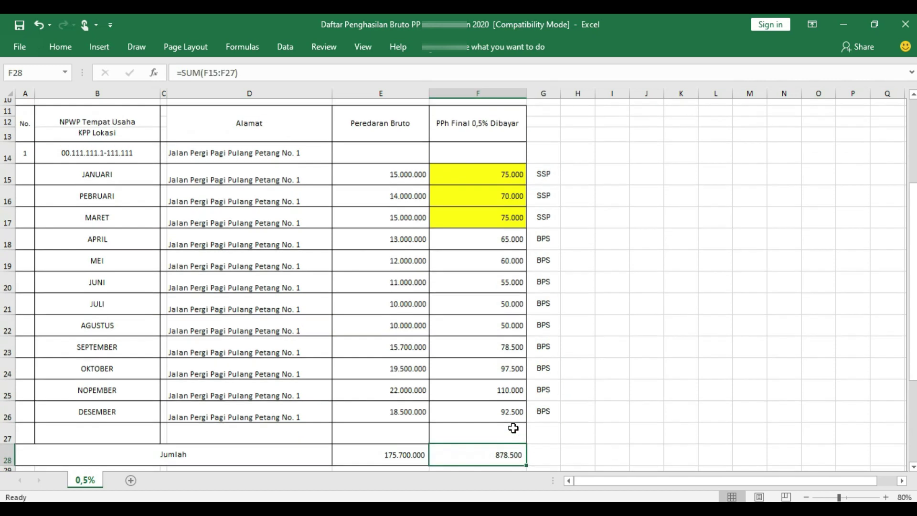
scroll(513, 428, up, 1)
scroll(513, 427, up, 3)
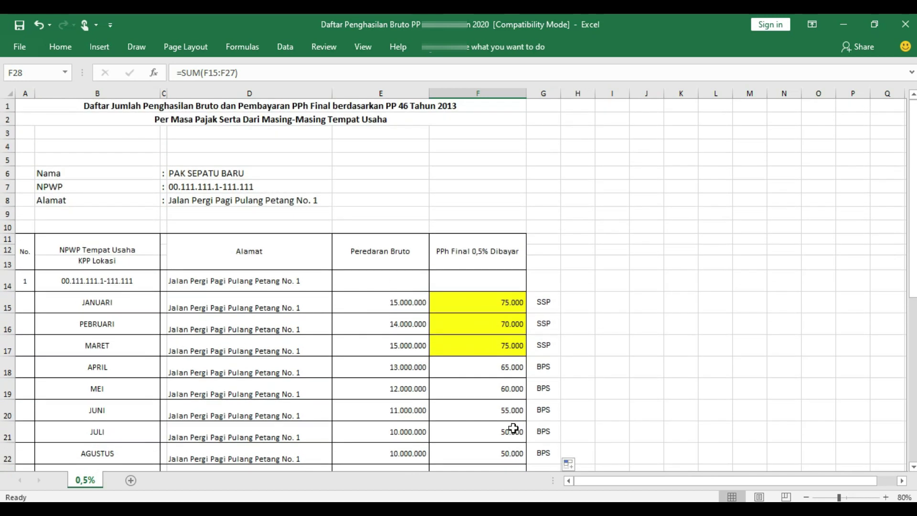
drag(25, 103, 159, 406)
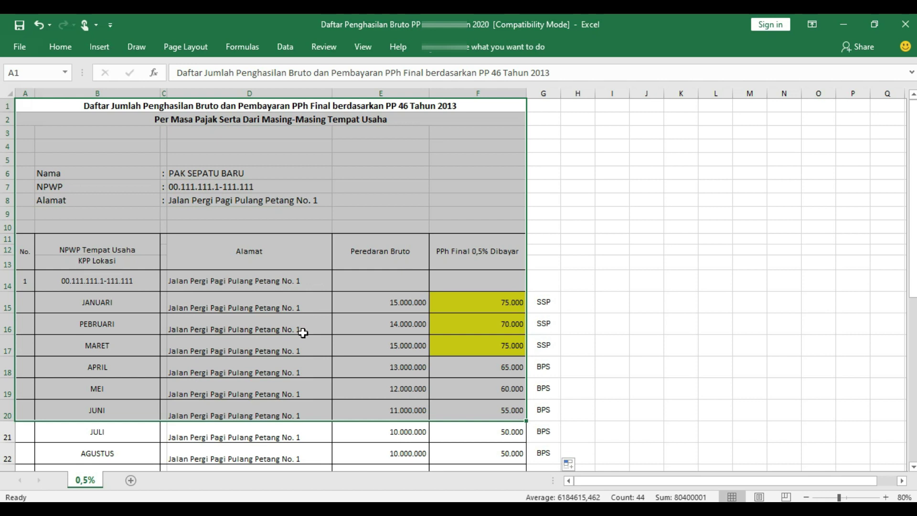
scroll(303, 333, down, 8)
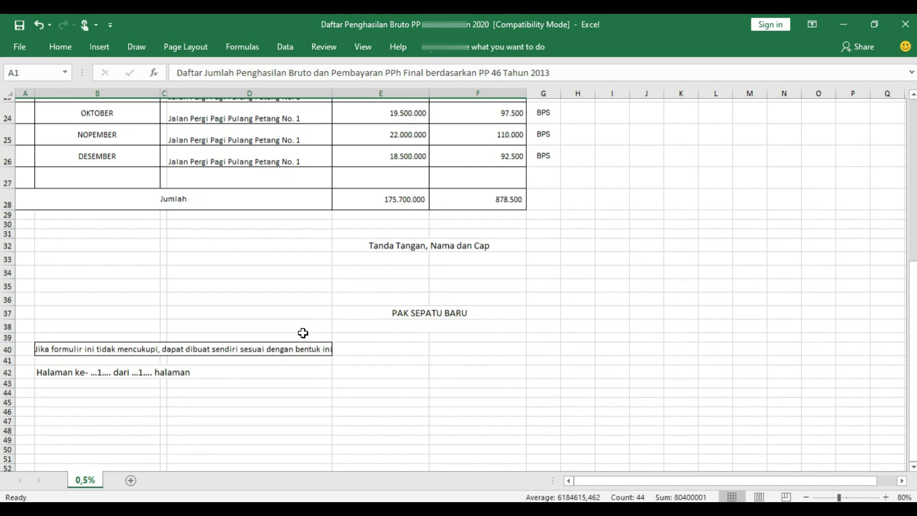
shift+click(243, 348)
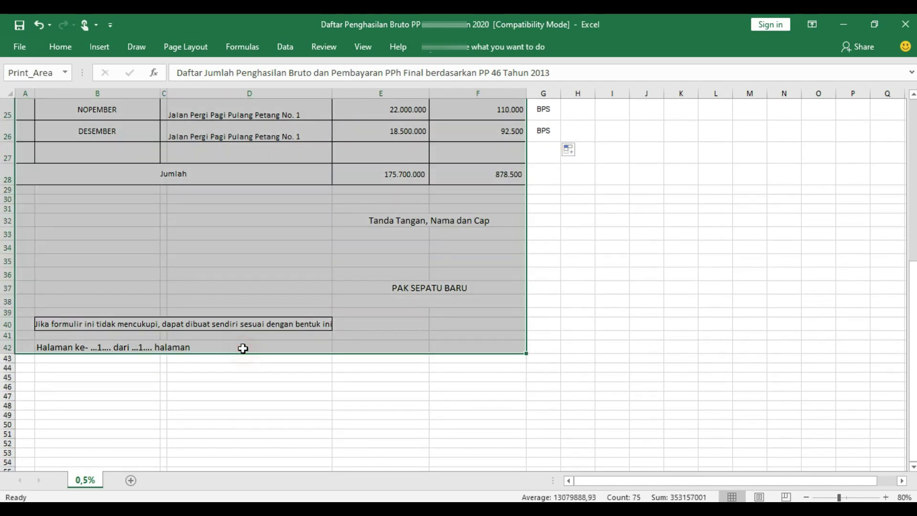
scroll(347, 326, up, 8)
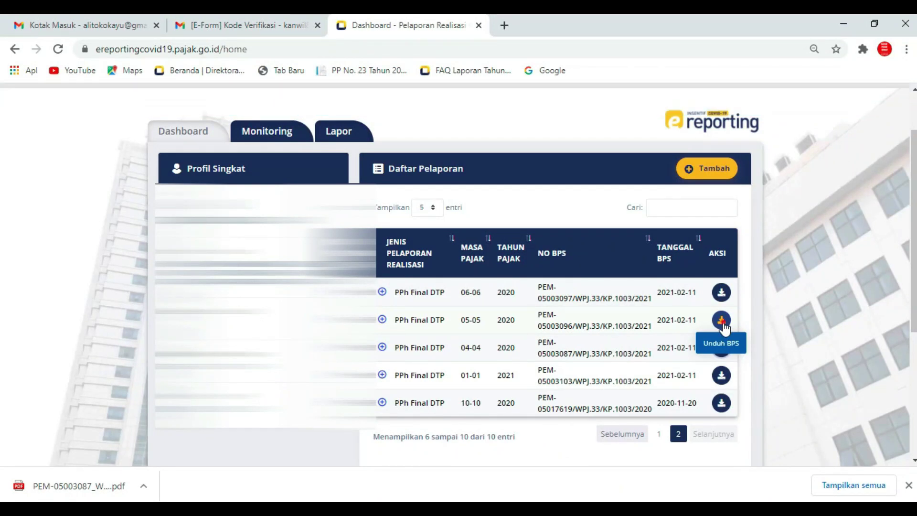
Save the 05-05 BPS receipt PDF into the BPS folder with a 5 added to its name.
click(721, 321)
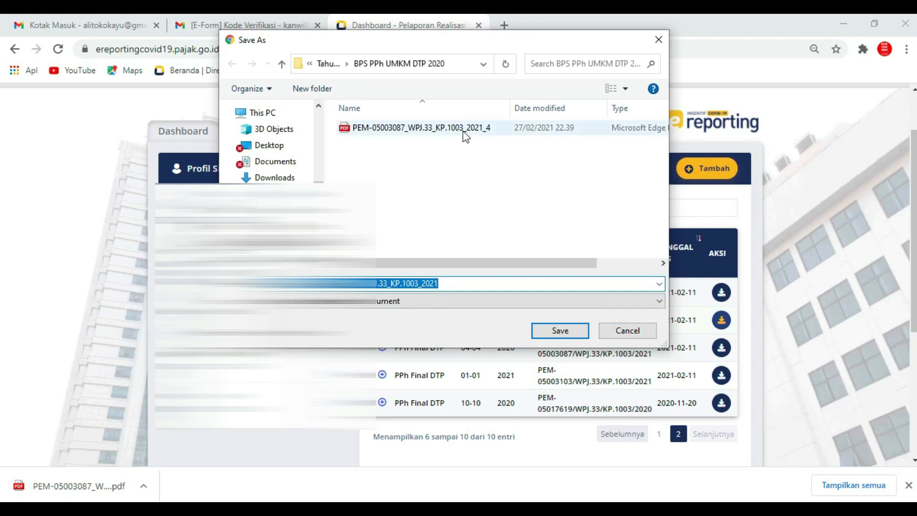
click(469, 285)
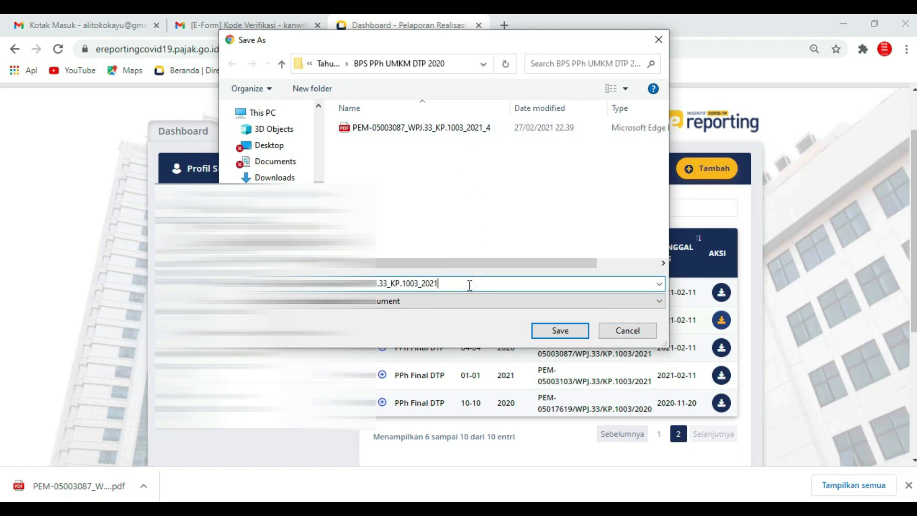
text(5)
click(559, 330)
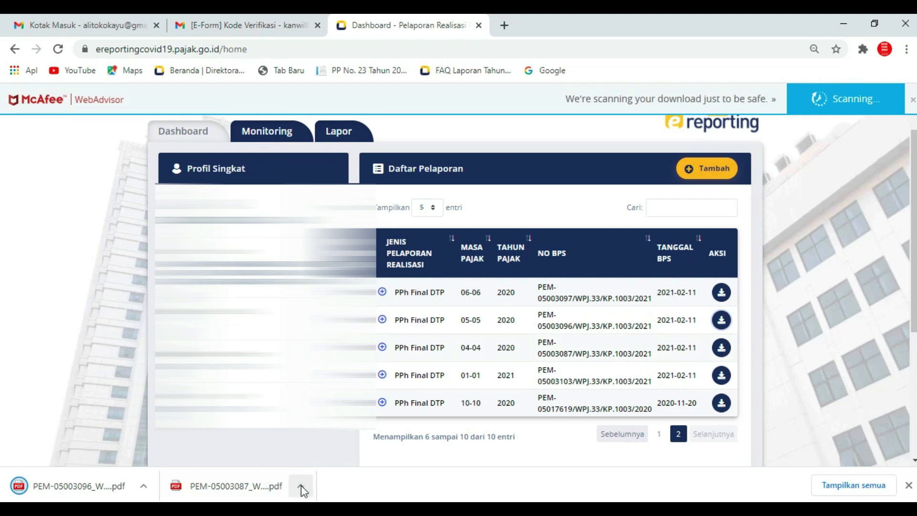
Open the earlier downloaded April 2020 receipt PDF in a new tab and look it over.
click(300, 485)
click(411, 416)
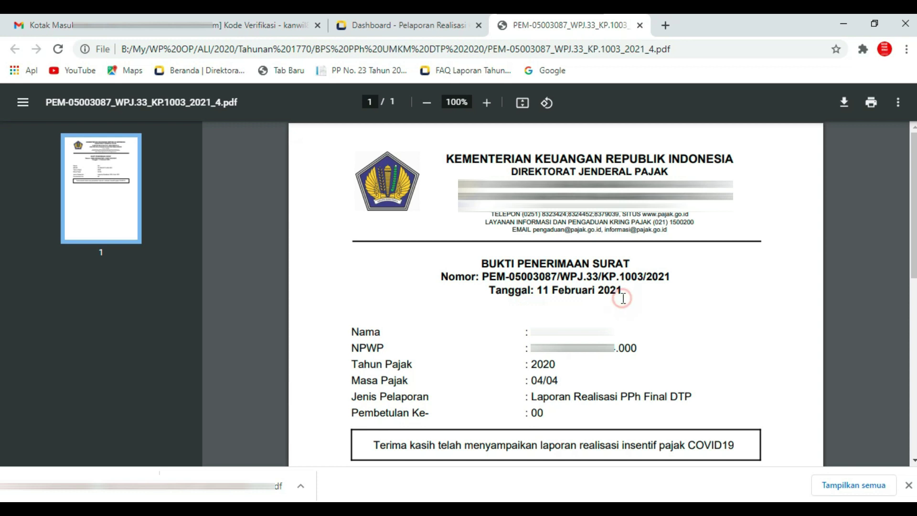
click(495, 344)
click(583, 361)
click(577, 374)
click(548, 414)
click(608, 415)
click(680, 417)
click(478, 471)
click(581, 468)
click(684, 473)
Finish reviewing the April receipt and go back to the e-reporting dashboard.
click(763, 404)
click(612, 423)
click(667, 412)
click(608, 378)
click(657, 364)
click(473, 313)
click(575, 309)
click(630, 313)
click(583, 373)
click(406, 25)
click(549, 458)
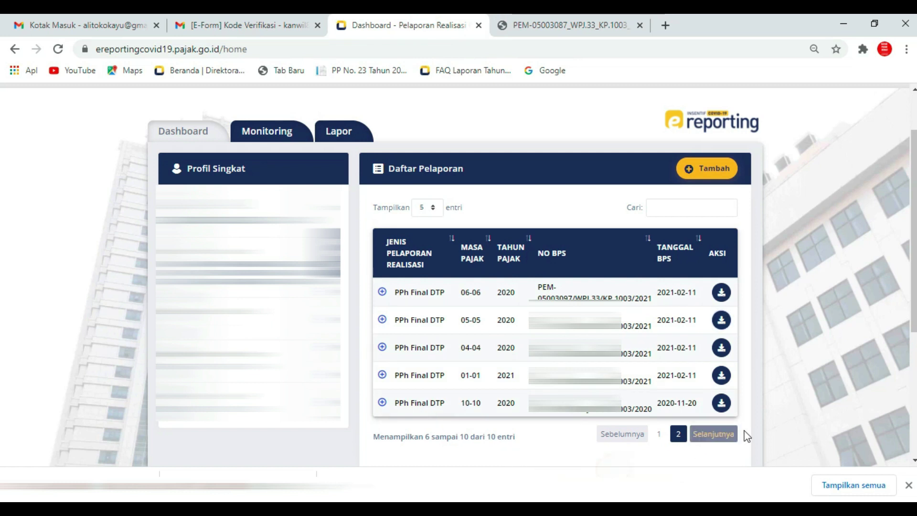
Save the 06-06 BPS receipt PDF into the BPS PPh UMKM DTP 2020 folder.
click(721, 292)
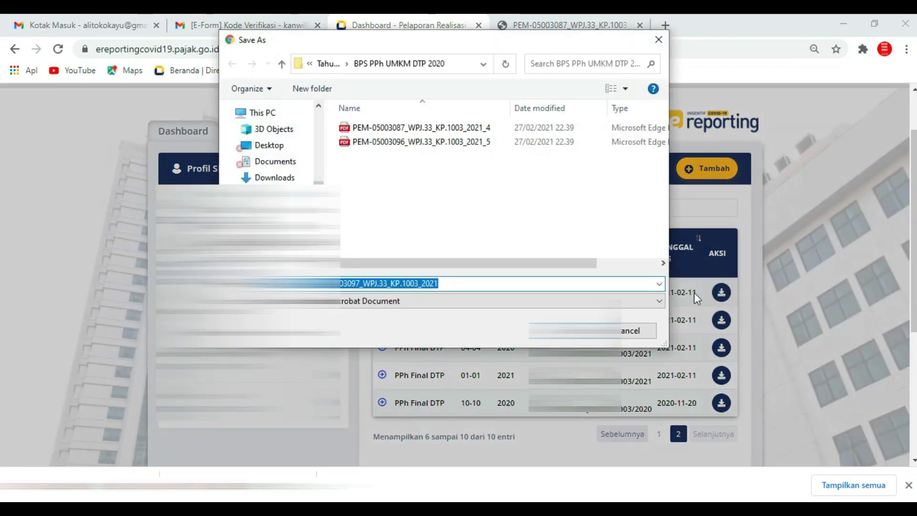
click(469, 284)
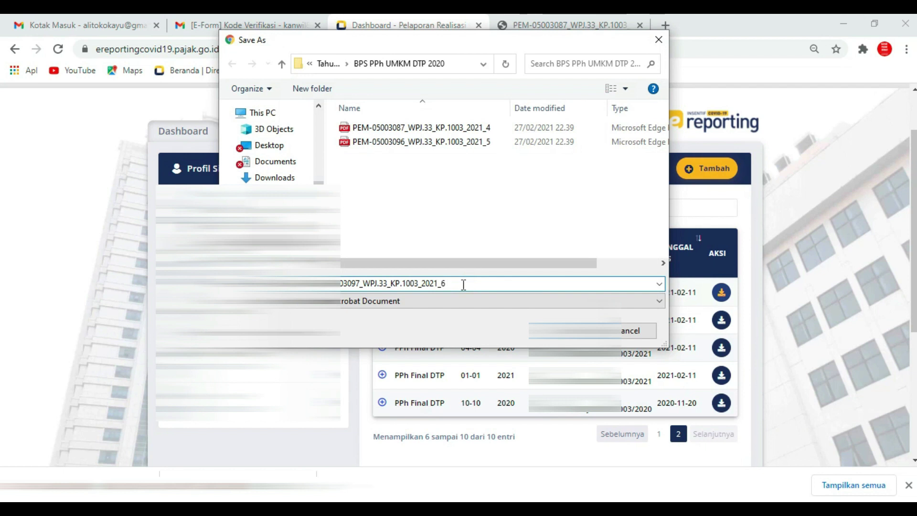
key(Return)
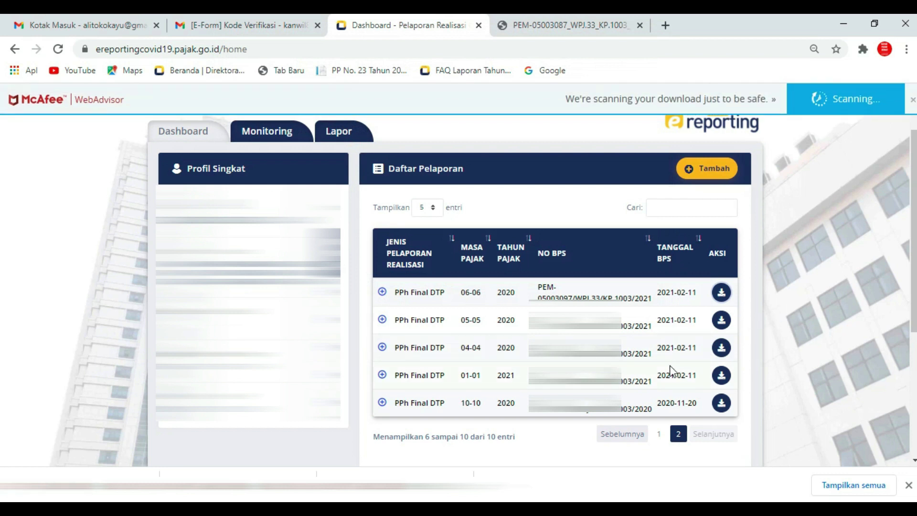
Save the 07-07 BPS receipt from the first report page with a _7 suffix.
click(657, 435)
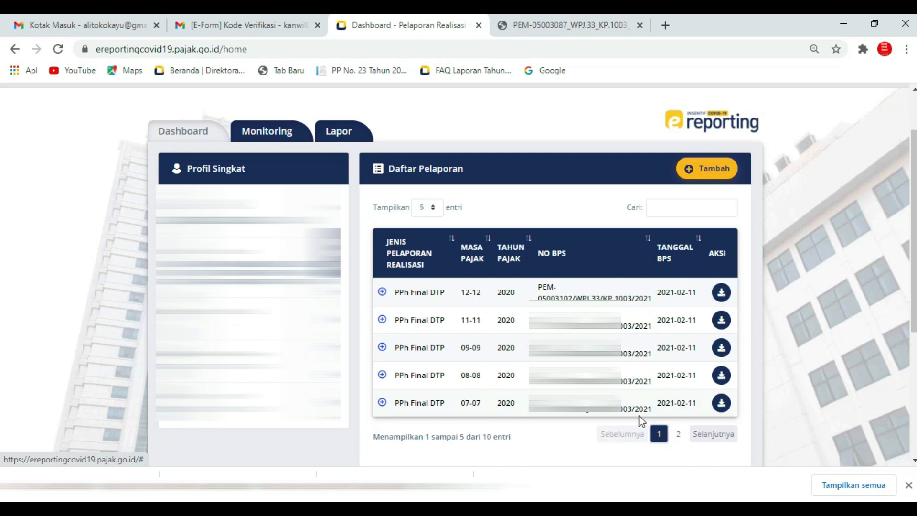
click(724, 402)
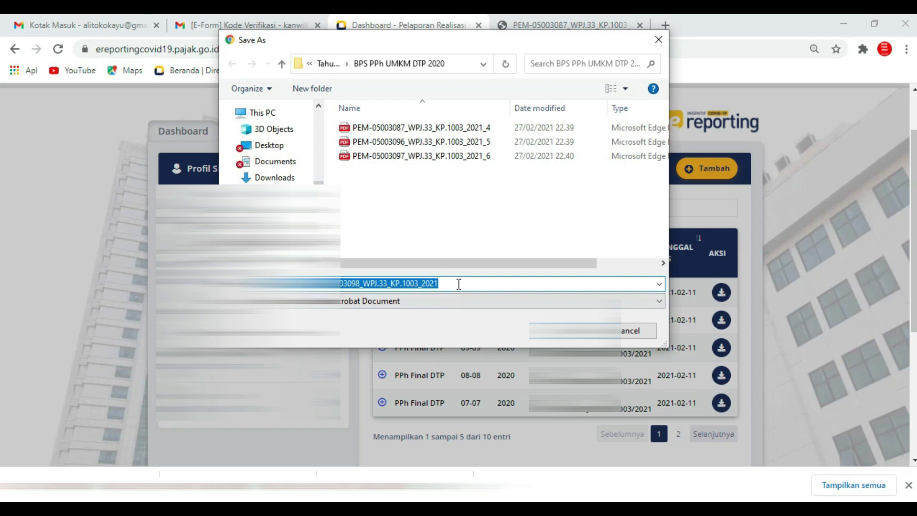
click(458, 283)
text(_)
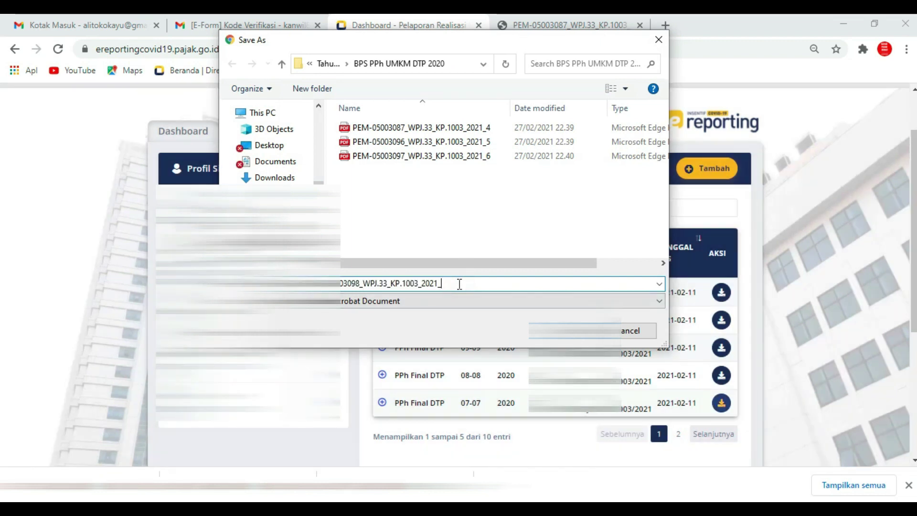
text(7)
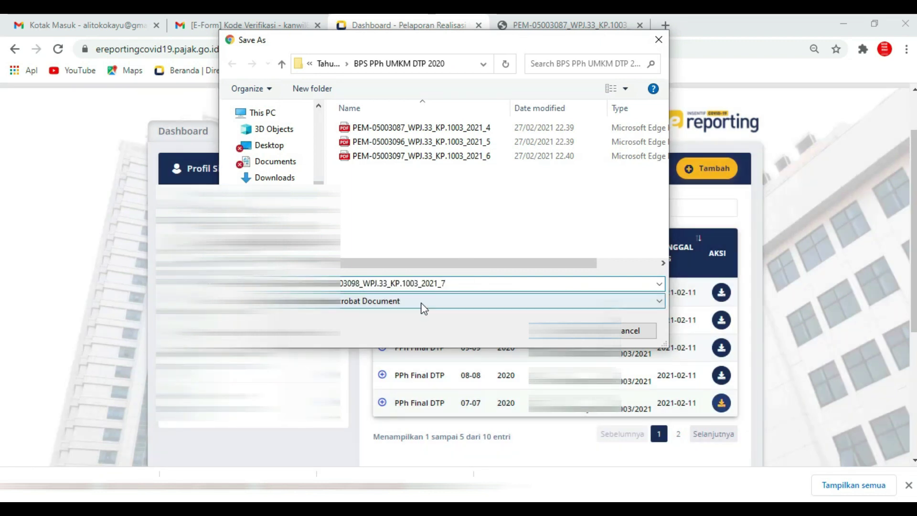
key(Return)
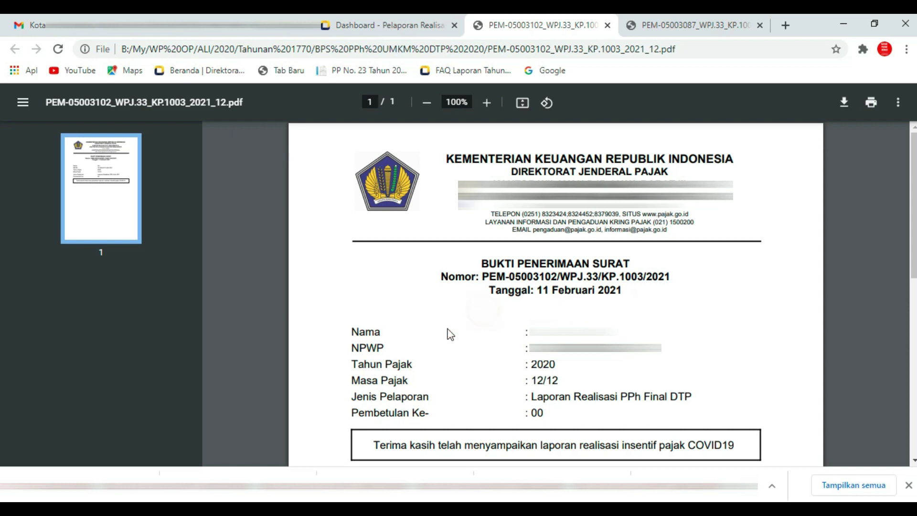
Look over the period 12/12 2020 BPS receipt PDF in Chrome.
click(588, 415)
click(664, 415)
click(716, 420)
click(588, 416)
click(579, 416)
click(668, 414)
click(719, 405)
click(605, 414)
click(638, 414)
click(633, 414)
click(585, 419)
click(665, 419)
Return to the e-Form's Unggah Lampiran page, where the Rekapitulasi Peredaran Bruto slot is empty.
click(111, 293)
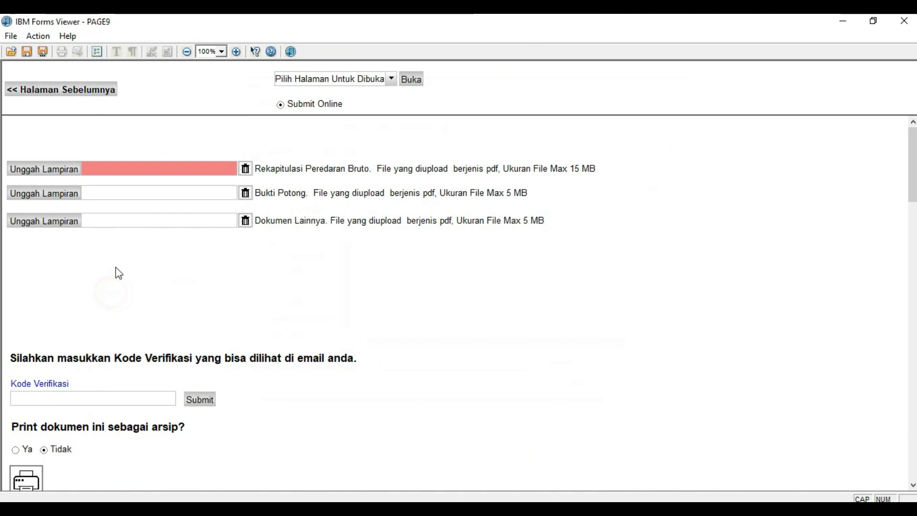
click(303, 271)
click(93, 285)
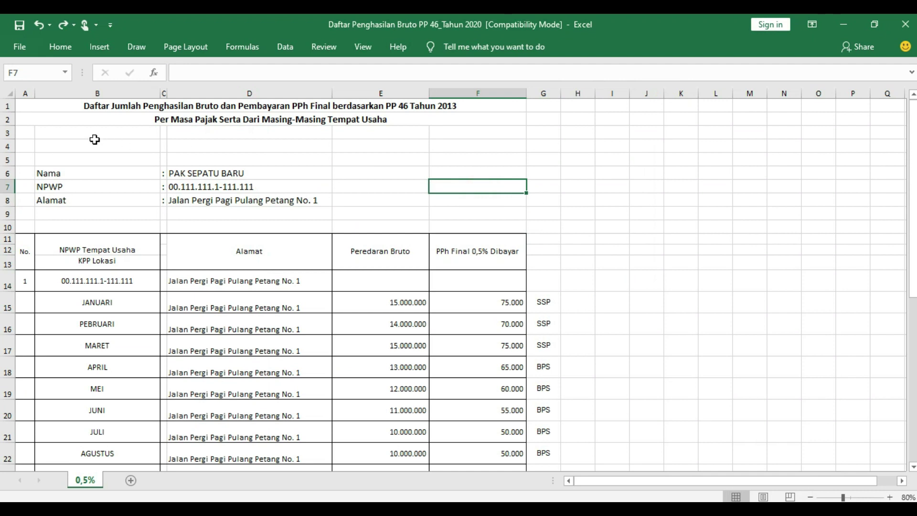
Switch to the Daftar Penghasilan Bruto PP 46_Tahun 2020 workbook in Excel.
click(96, 144)
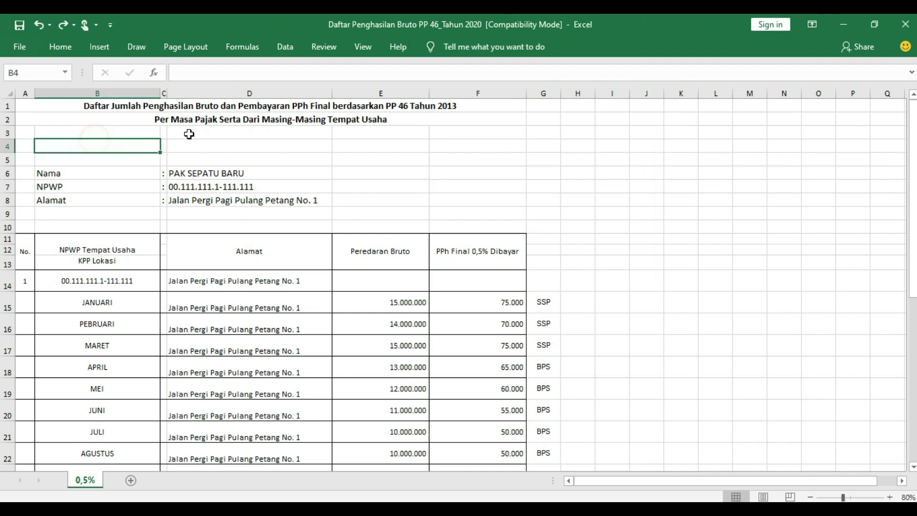
click(210, 129)
key(Down)
click(384, 155)
click(466, 155)
click(189, 143)
Check the JANUARI–MARET rows and their =E*0,5% tax formulas in F15:F17.
click(139, 299)
click(138, 323)
click(137, 349)
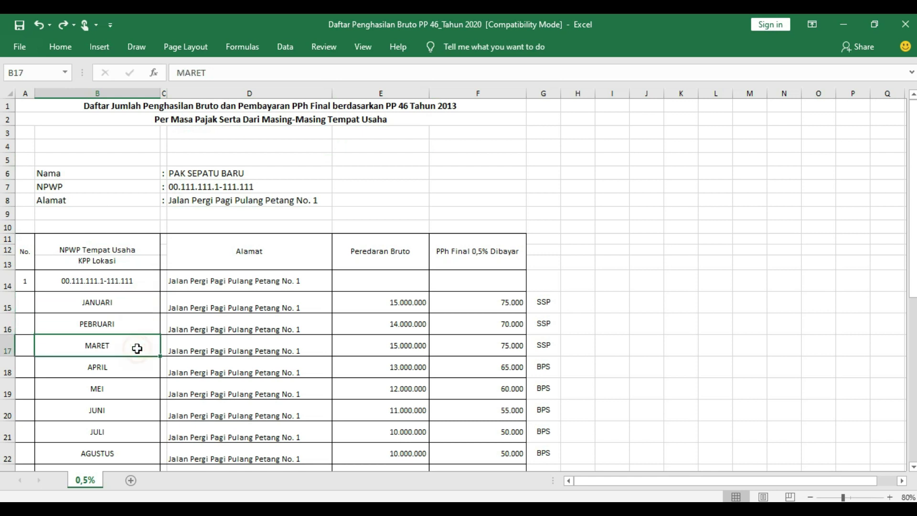
click(515, 302)
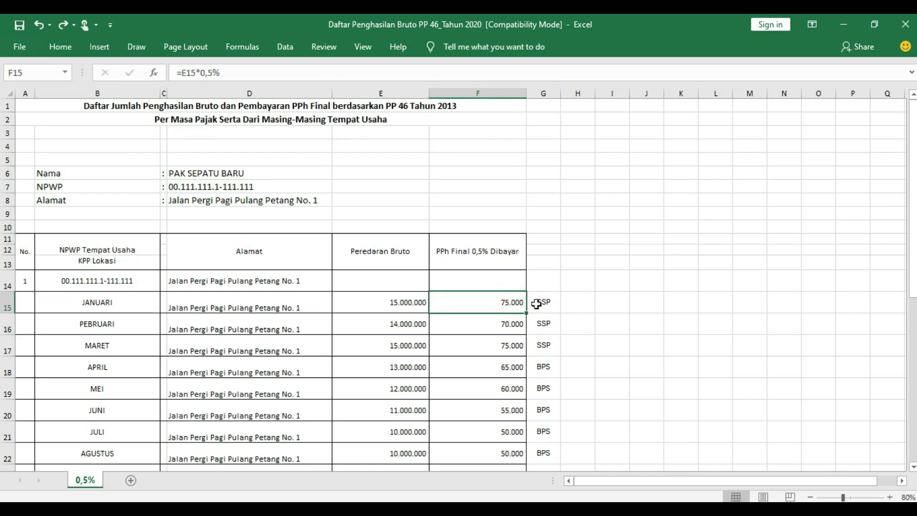
click(504, 321)
click(503, 348)
click(511, 302)
click(511, 324)
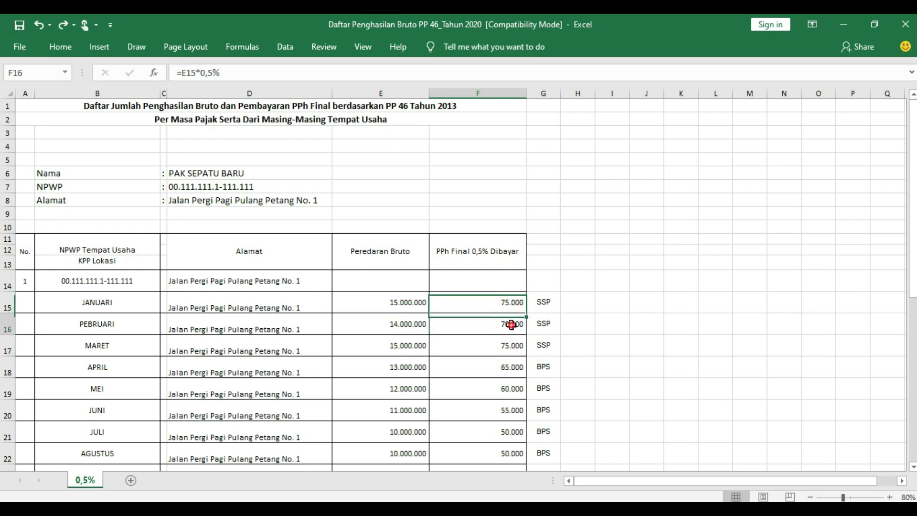
click(509, 346)
Fill the SSP cells G15:G17 (January–March) with blue.
drag(552, 295, 545, 340)
right_click(545, 340)
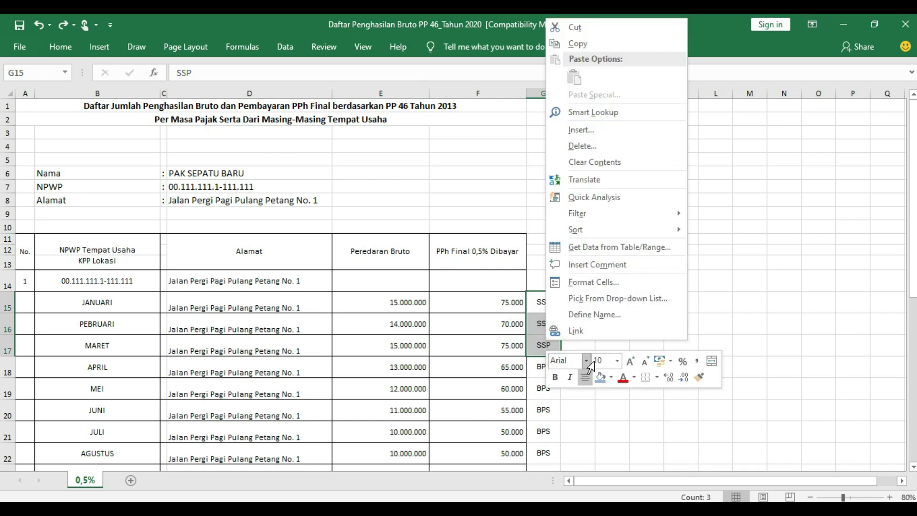
click(598, 376)
click(571, 404)
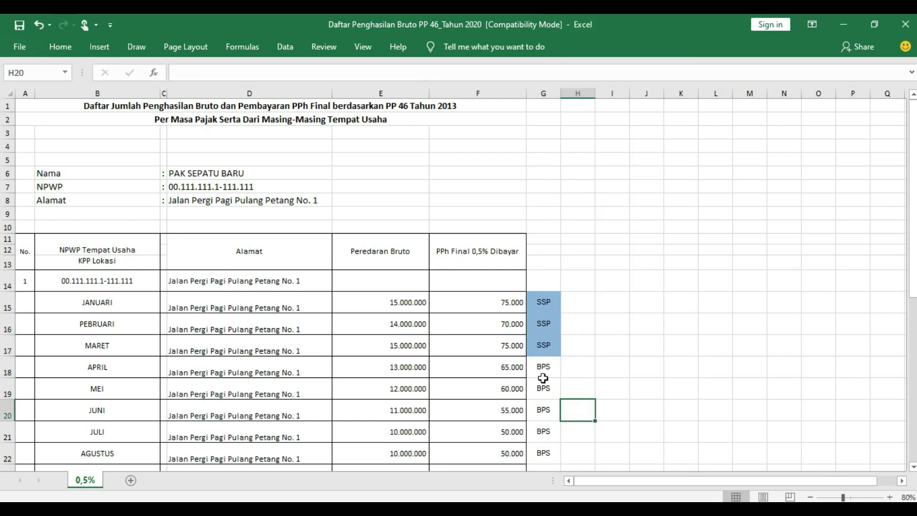
Check the monthly tax formulas in F18 through F26 for April to December.
click(513, 367)
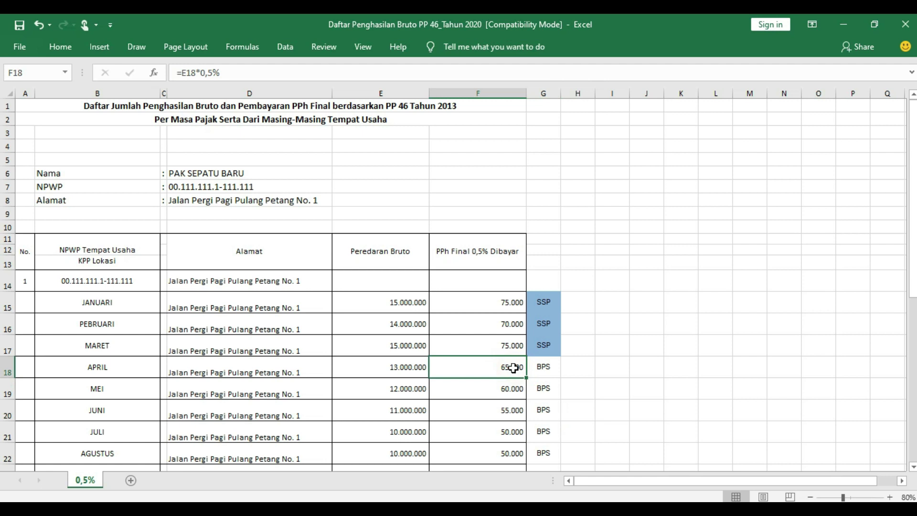
click(151, 371)
click(483, 369)
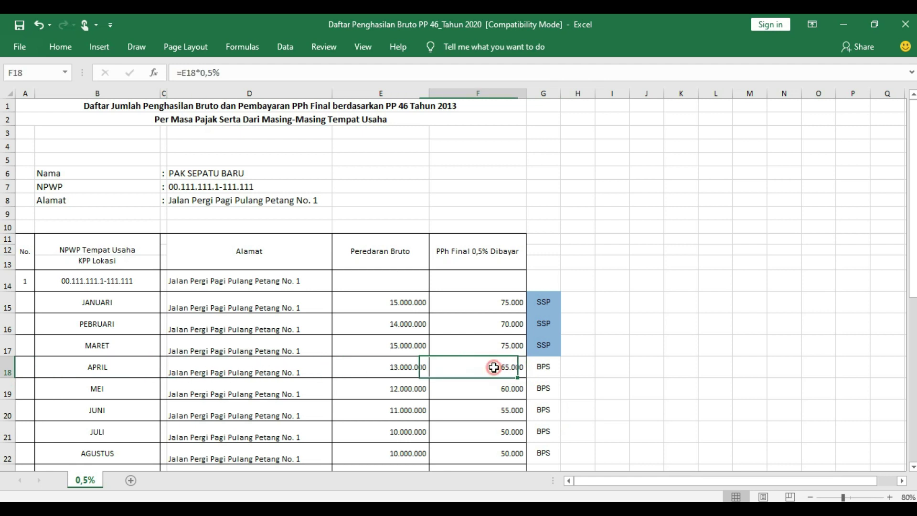
click(510, 392)
click(504, 413)
click(496, 437)
click(498, 451)
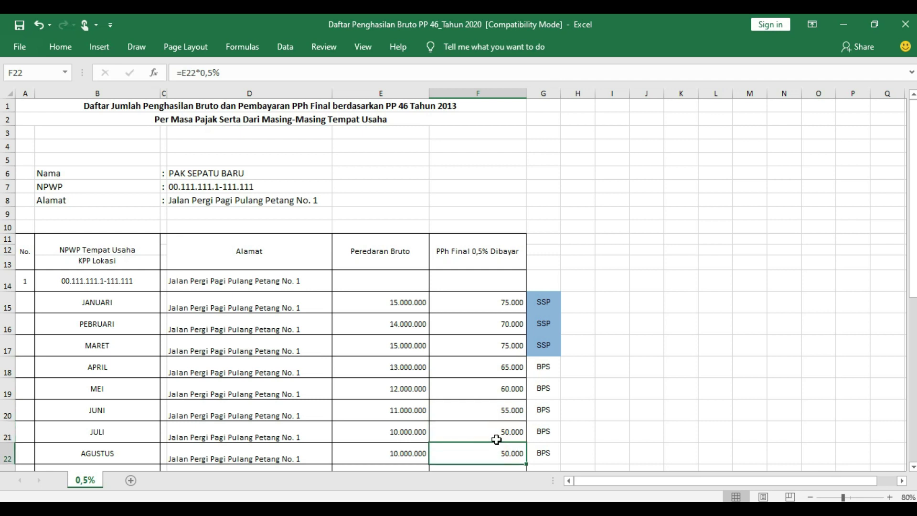
scroll(496, 440, down, 3)
click(496, 421)
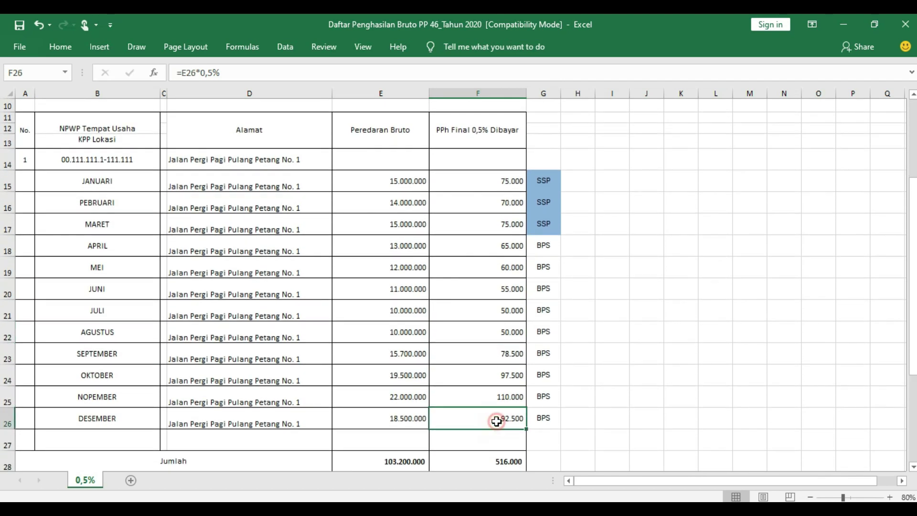
Fill the BPS cells G18:G26 (April–December) with gold.
drag(547, 247, 552, 413)
right_click(550, 408)
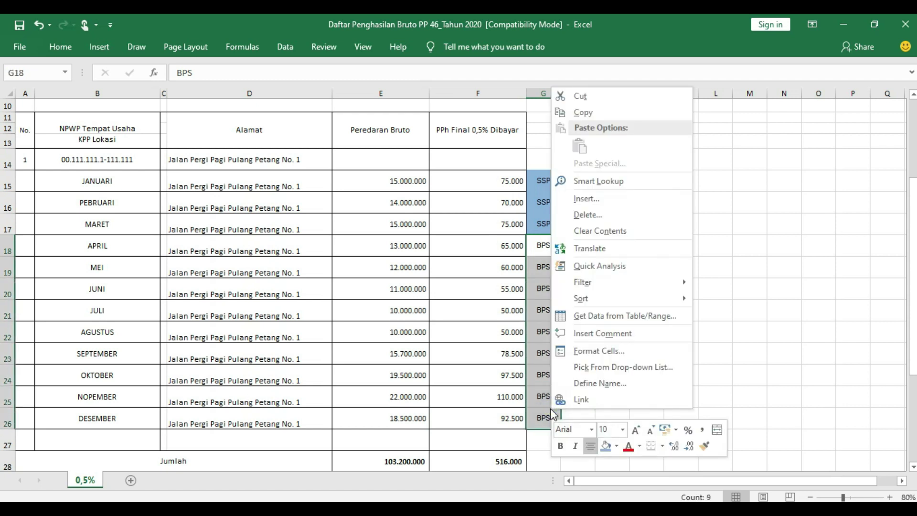
click(616, 447)
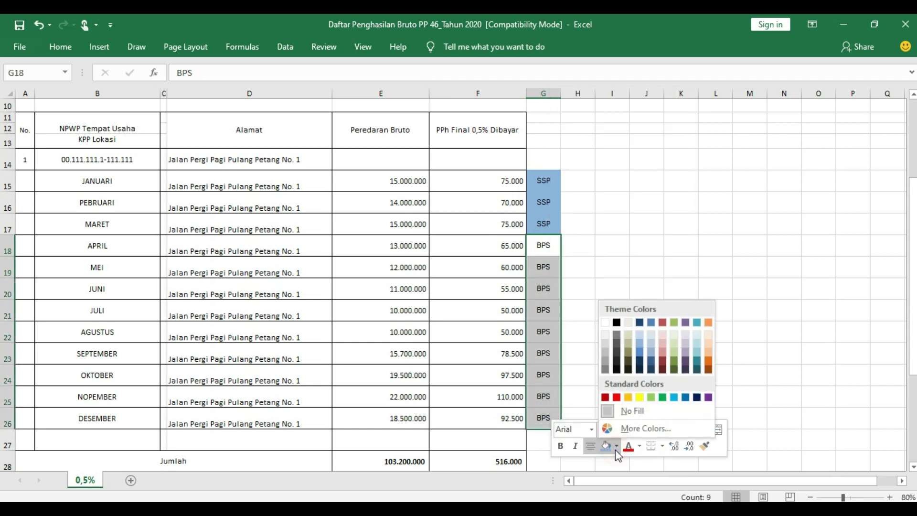
click(628, 397)
click(581, 269)
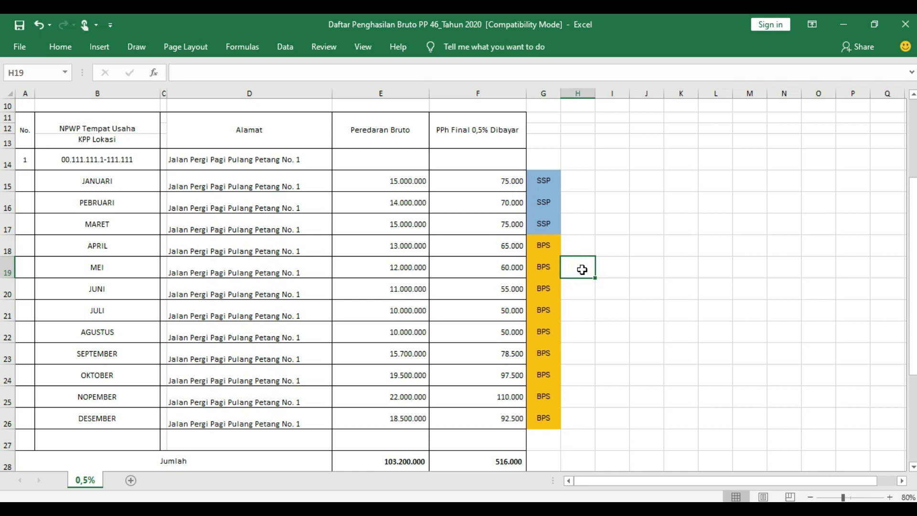
Review the shaded column G cells and switch to the BCA payment slips PDF.
click(580, 244)
click(583, 289)
click(585, 331)
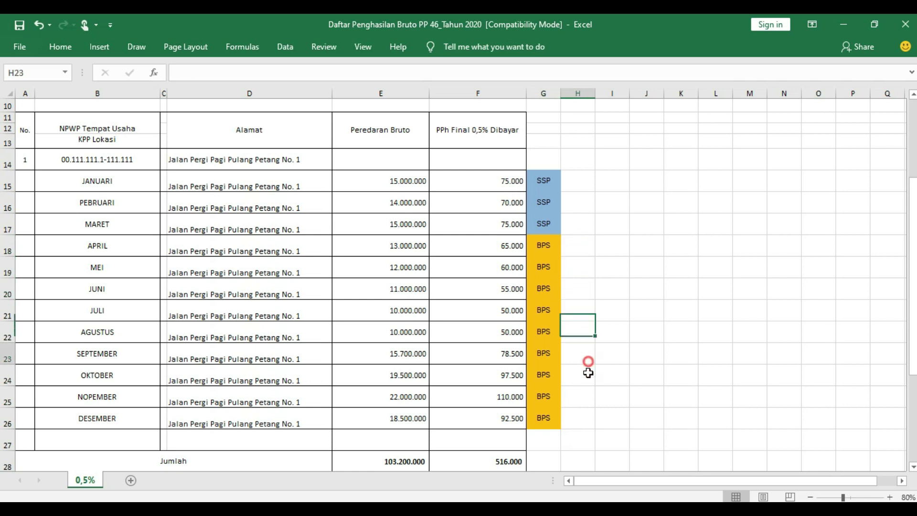
drag(587, 354, 581, 431)
click(584, 419)
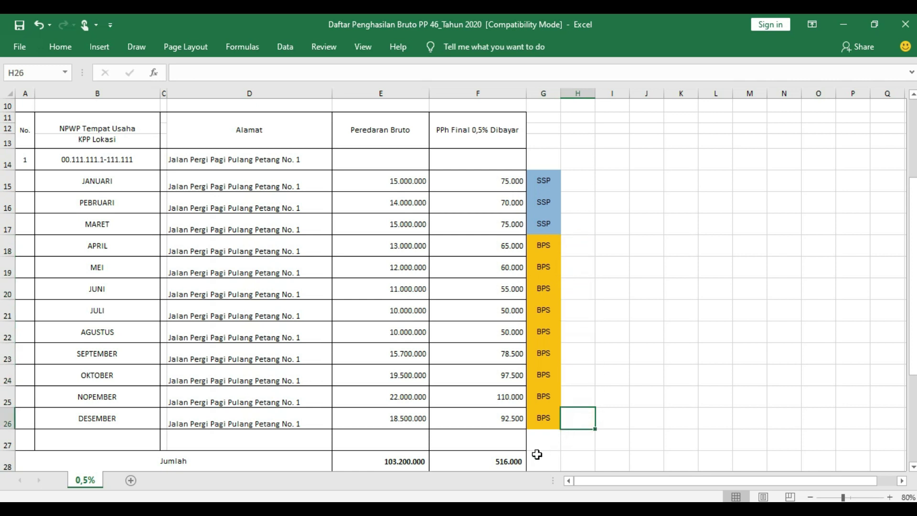
click(464, 498)
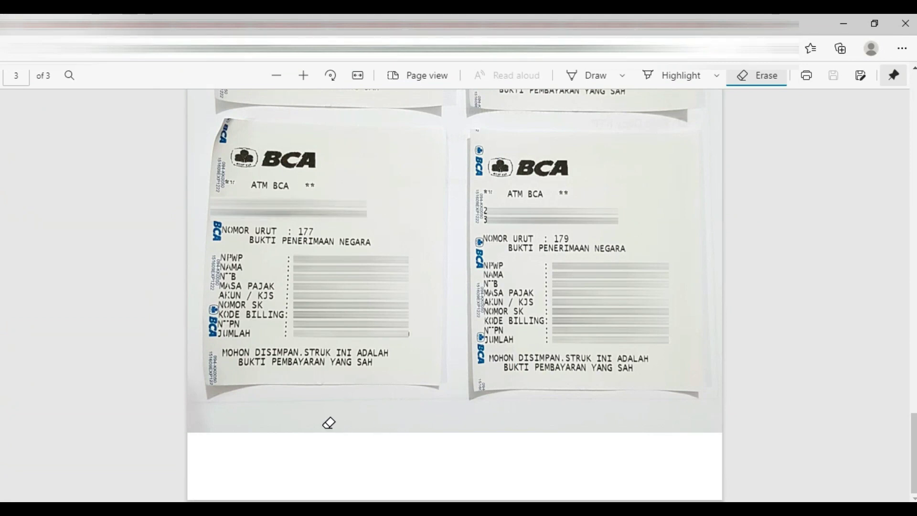
Browse the scanned BCA ATM payment slips in the PDF.
click(368, 423)
click(550, 411)
click(574, 419)
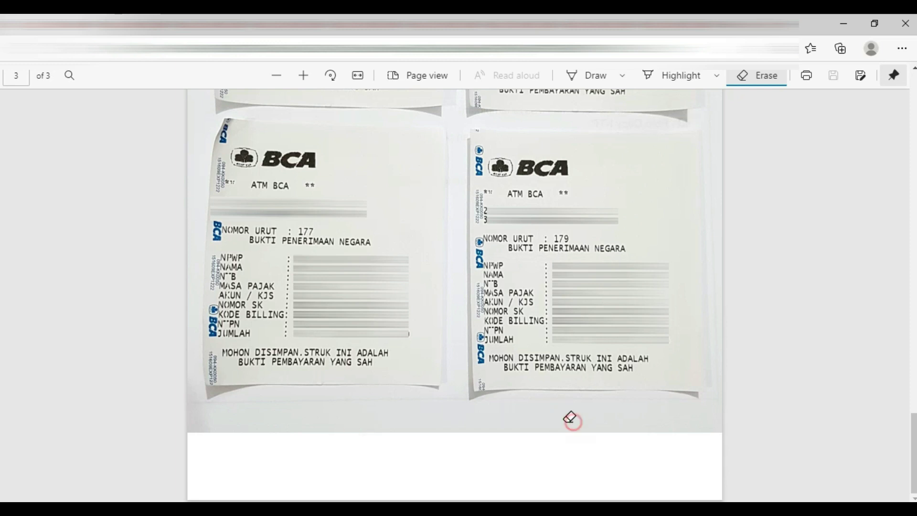
click(557, 425)
click(366, 428)
click(617, 432)
Review the tax payment receipt for period 04/04.
key(ctrl+Tab)
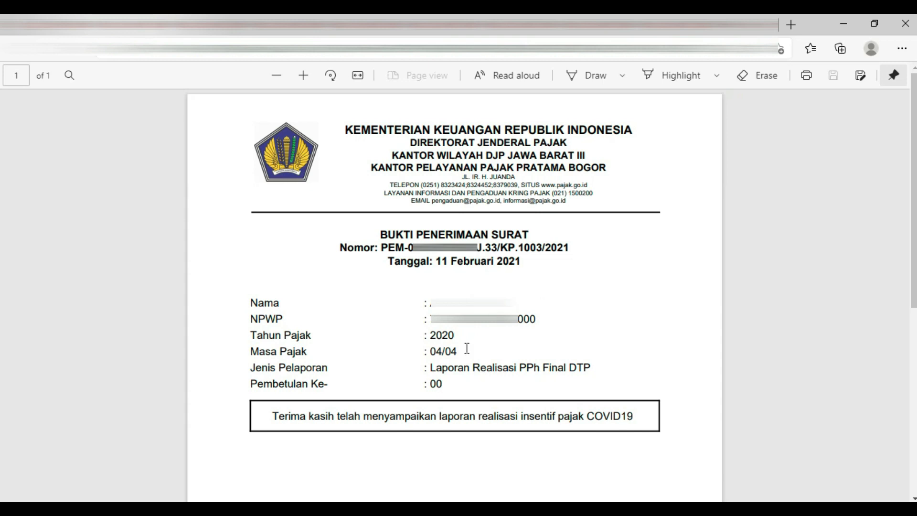
click(514, 350)
click(511, 350)
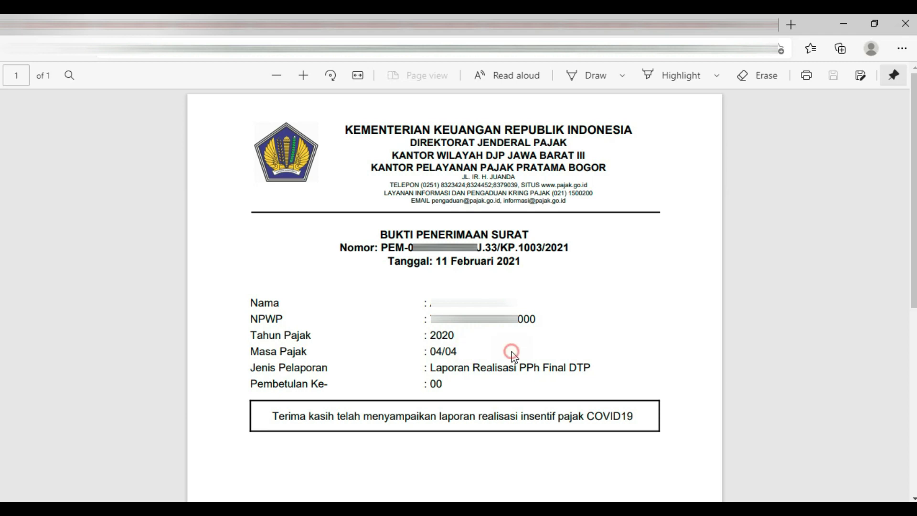
Check the 05/05 receipt, then open the DJP Online login page from pajak.go.id.
key(ctrl+Tab)
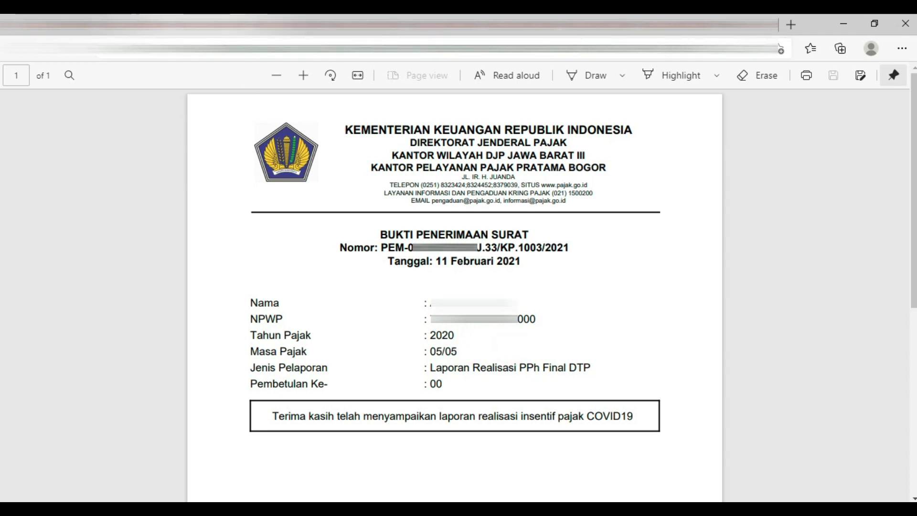
click(478, 352)
click(534, 354)
click(469, 353)
click(538, 354)
key(alt+Tab)
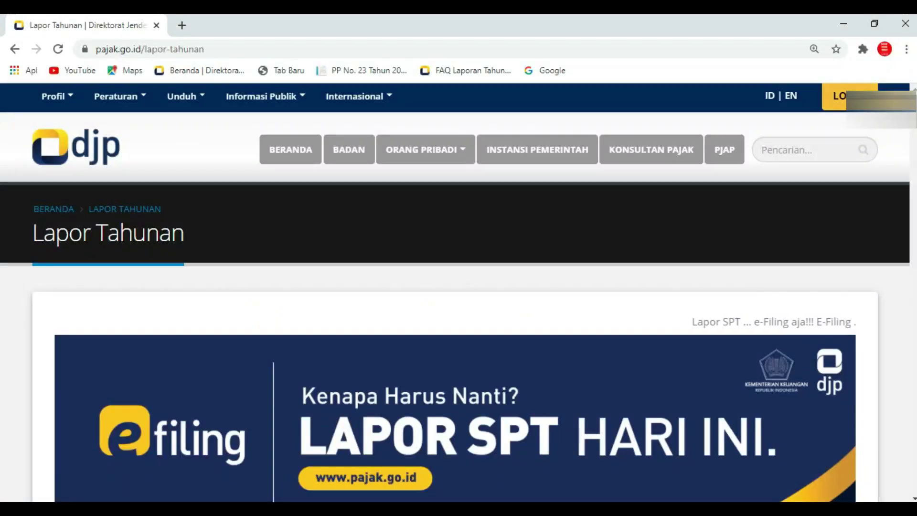
click(839, 96)
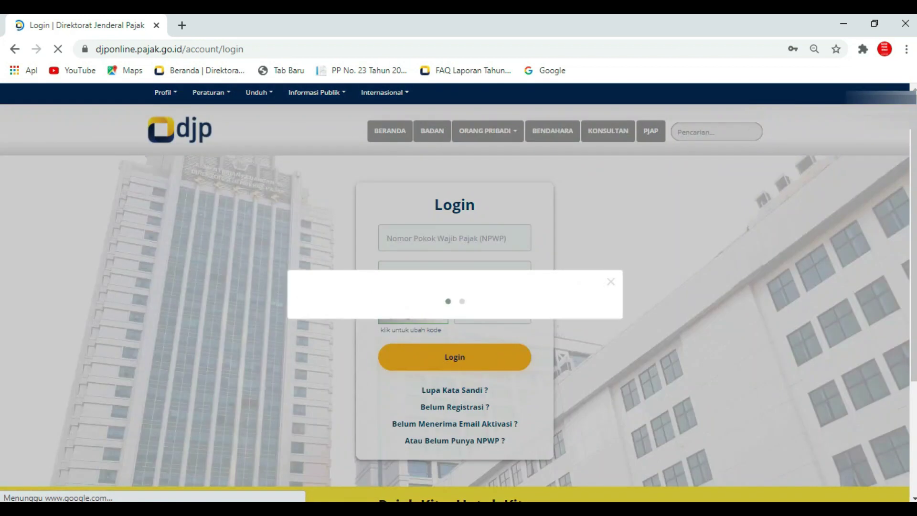
Close the SMS OTP notice and log in with the NPWP, password and security code.
click(604, 173)
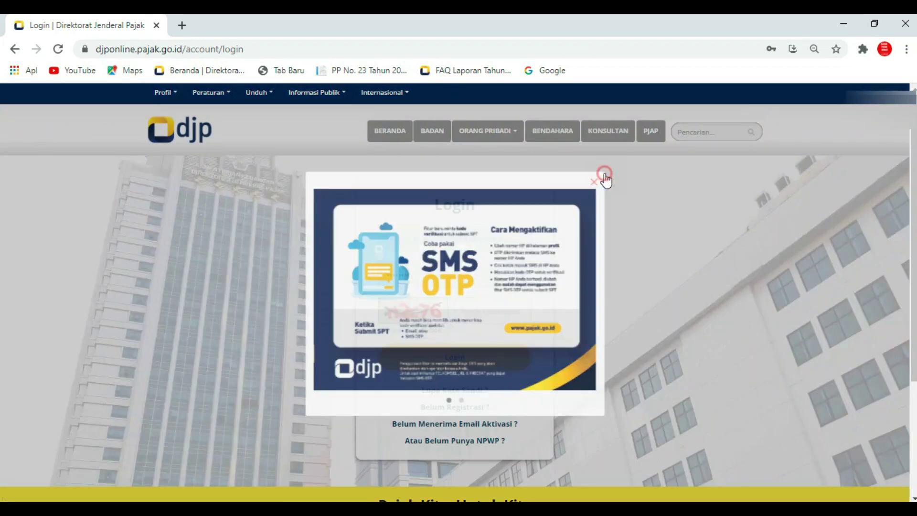
click(598, 258)
click(453, 238)
click(487, 307)
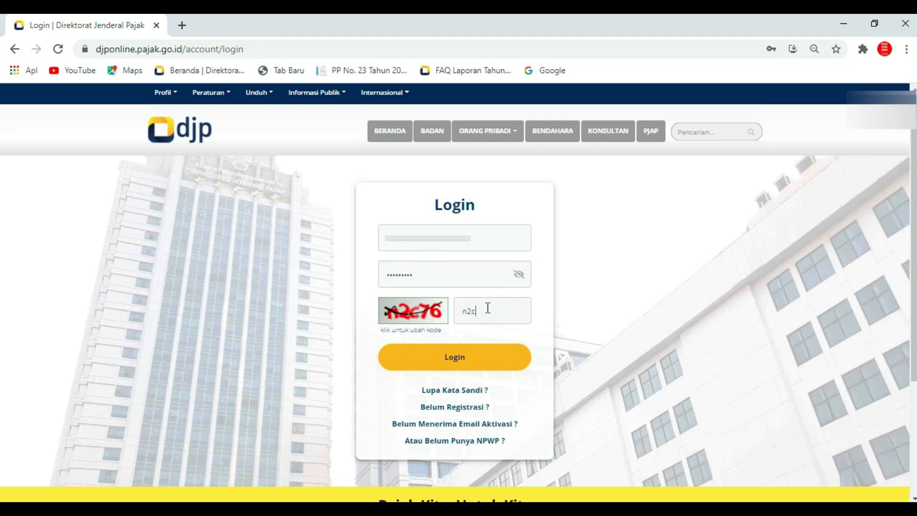
click(498, 330)
click(512, 384)
click(494, 365)
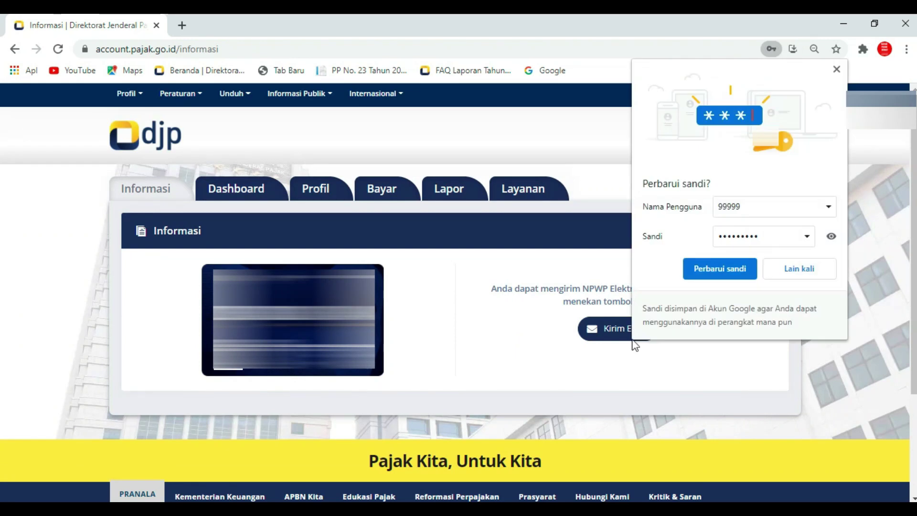
Decline saving the password and go to the Lapor reporting section.
click(799, 270)
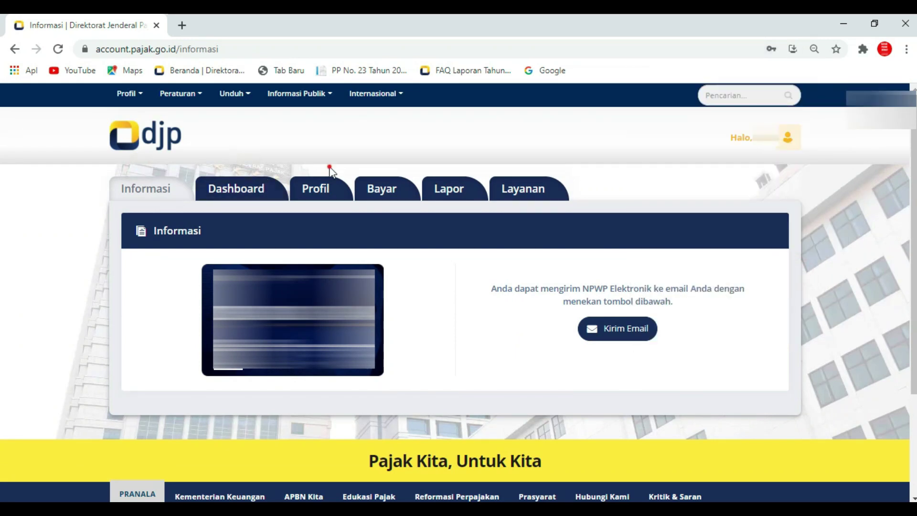
click(384, 165)
click(449, 164)
click(537, 162)
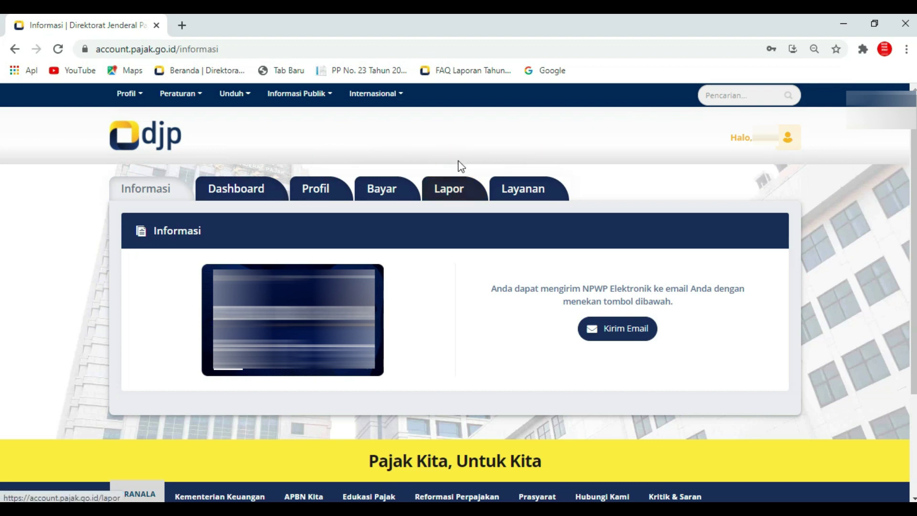
click(460, 197)
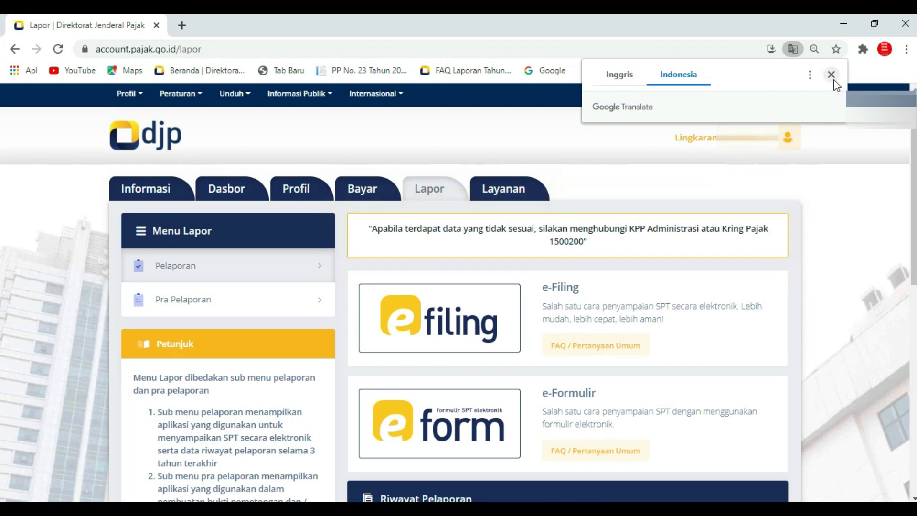
Dismiss the translation offer and open the e-Form SPT dashboard from the Lapor page.
click(843, 180)
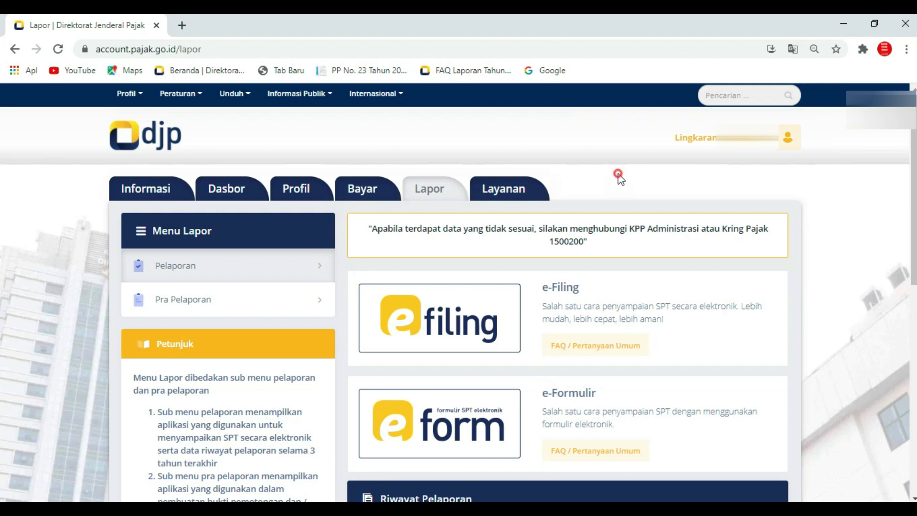
click(454, 163)
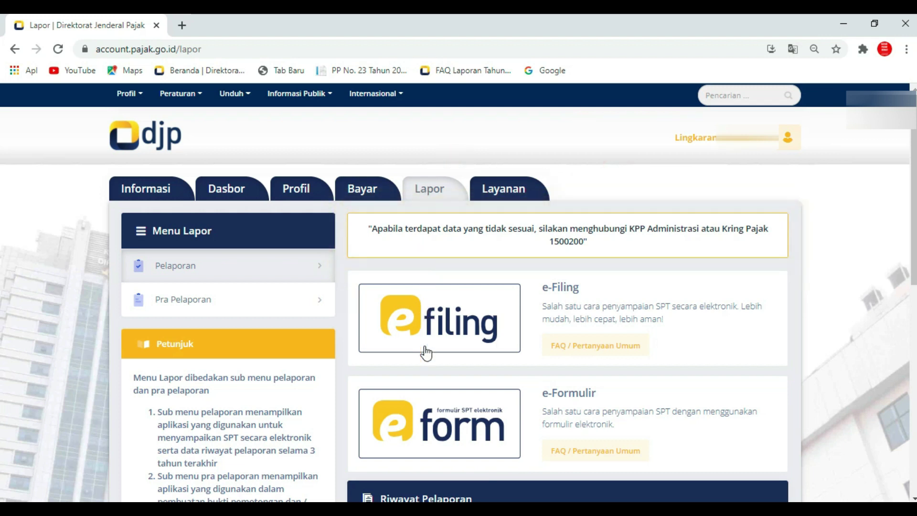
click(457, 357)
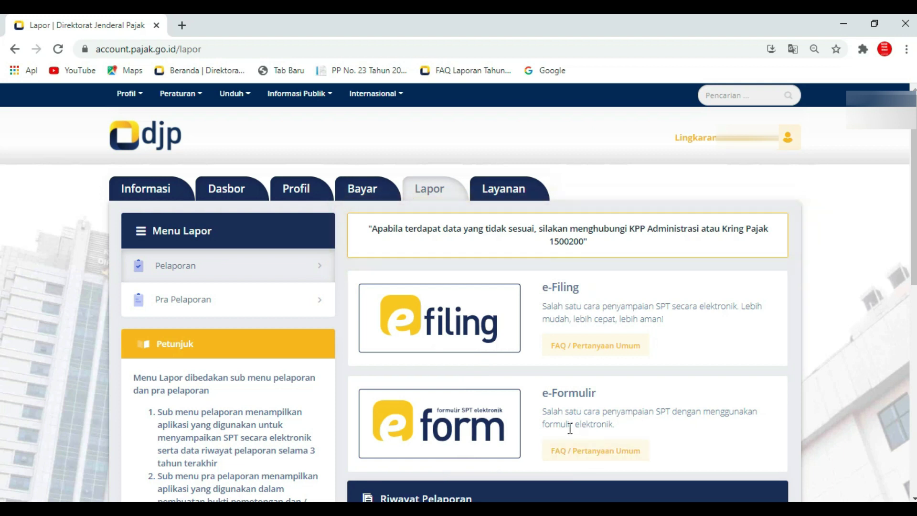
click(666, 399)
click(651, 429)
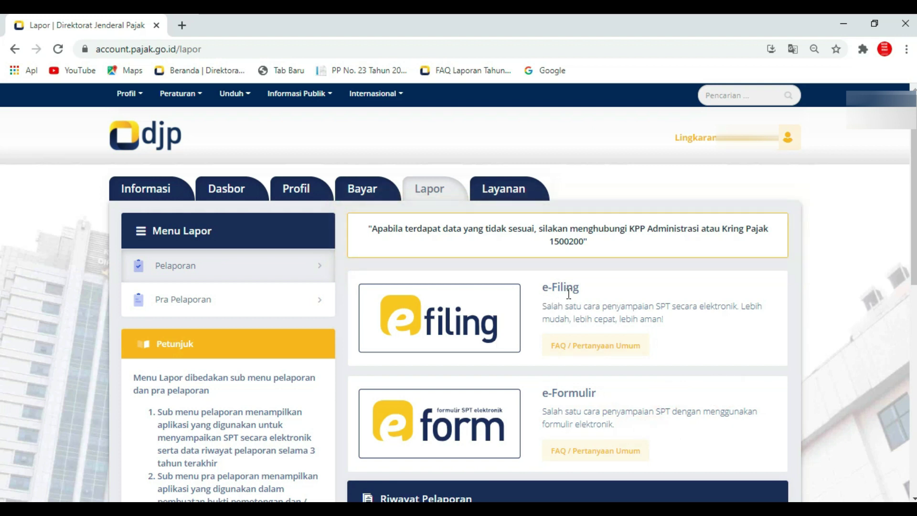
click(626, 290)
click(744, 290)
click(706, 334)
click(648, 400)
click(531, 439)
click(531, 419)
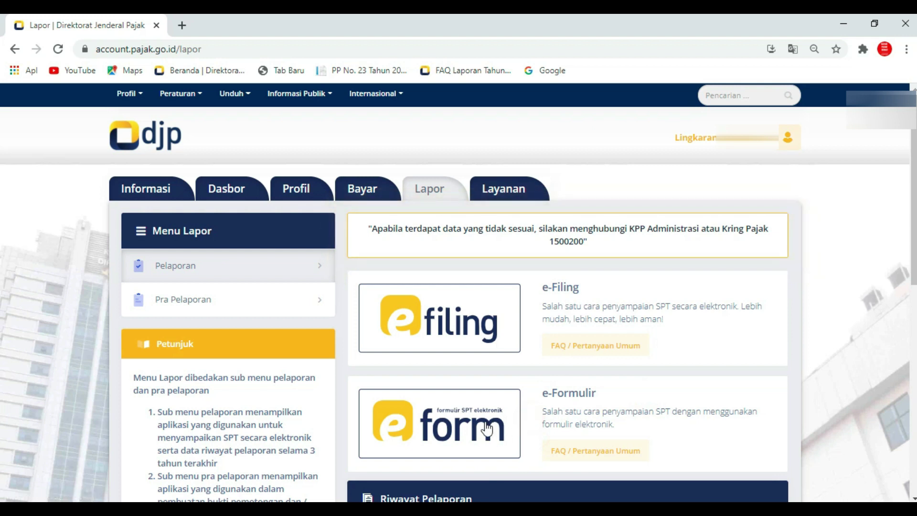
click(525, 423)
click(481, 433)
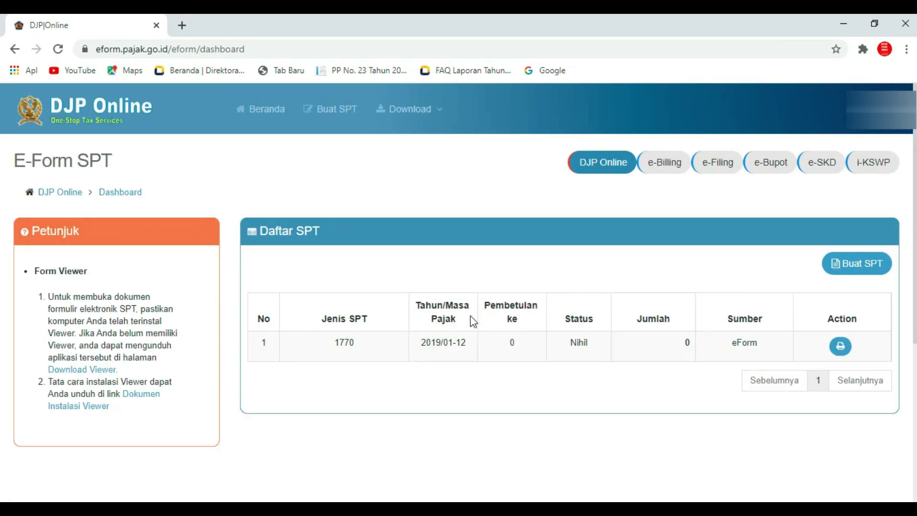
Look over the e-Form SPT dashboard and its Petunjuk panel.
click(346, 266)
click(216, 167)
click(431, 170)
click(491, 179)
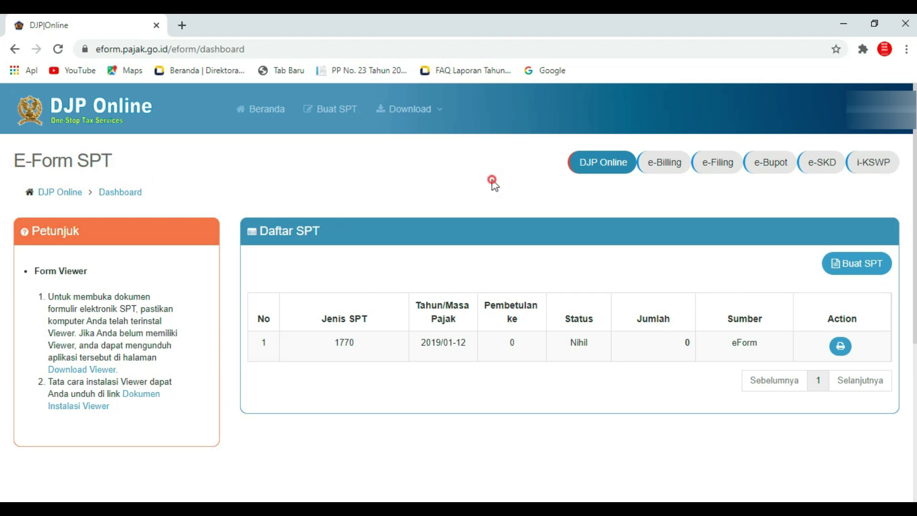
click(188, 307)
click(189, 348)
click(184, 357)
Follow the Download Viewer link in the Petunjuk panel to the Unduh Viewer page.
click(107, 288)
click(147, 285)
click(87, 324)
click(86, 340)
click(143, 355)
click(165, 363)
click(123, 370)
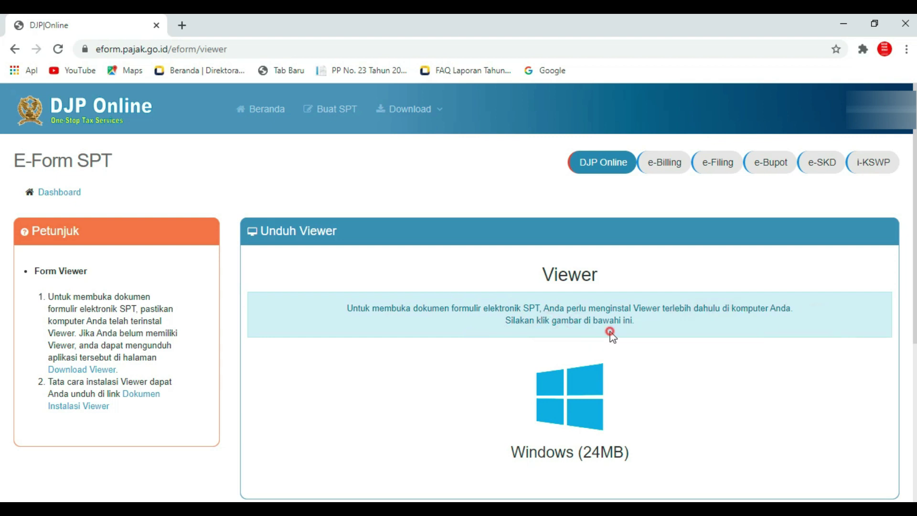
Download the Windows (24MB) Viewer installer, save it, and run it.
click(575, 405)
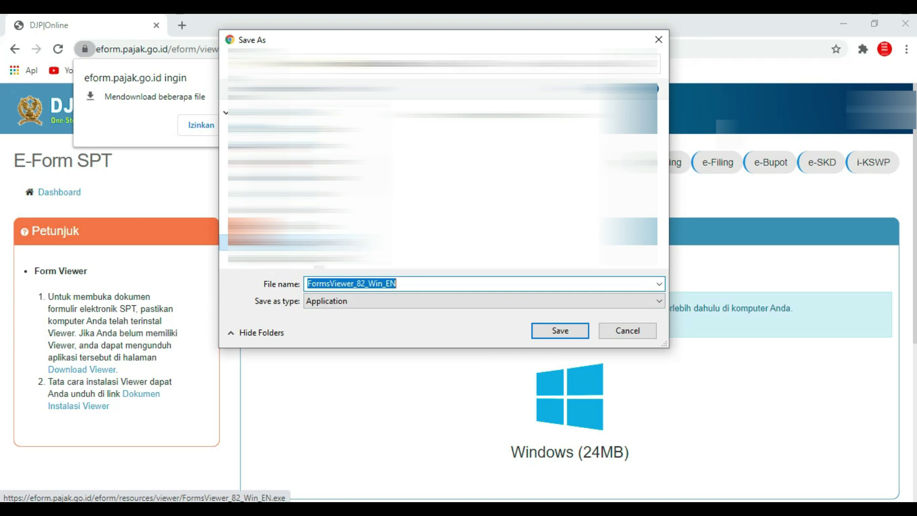
click(563, 329)
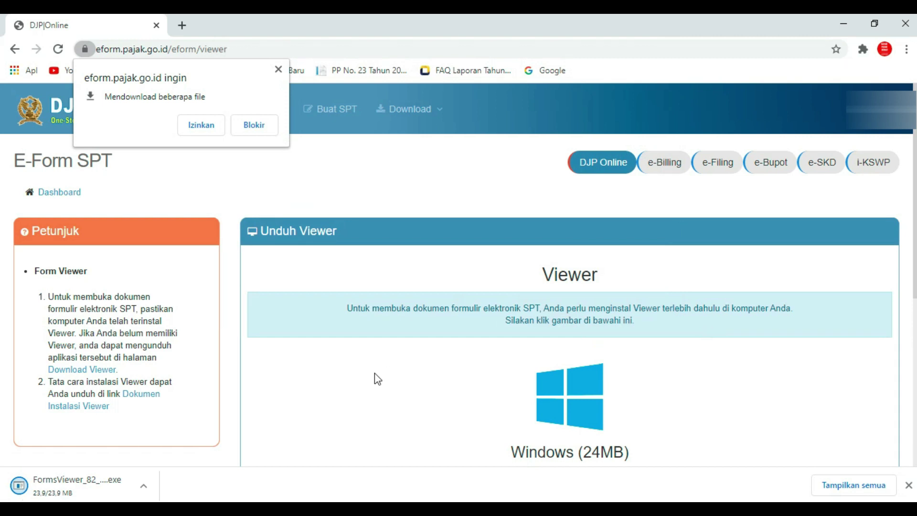
click(144, 485)
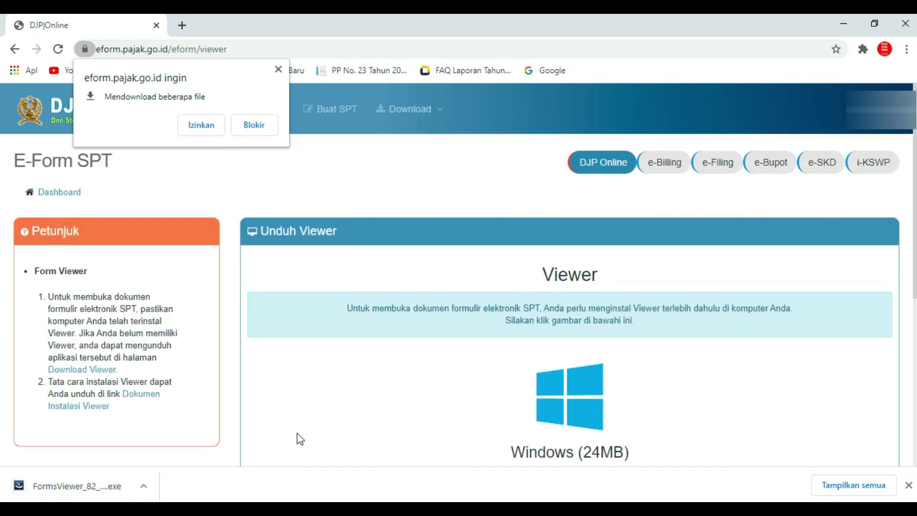
click(144, 485)
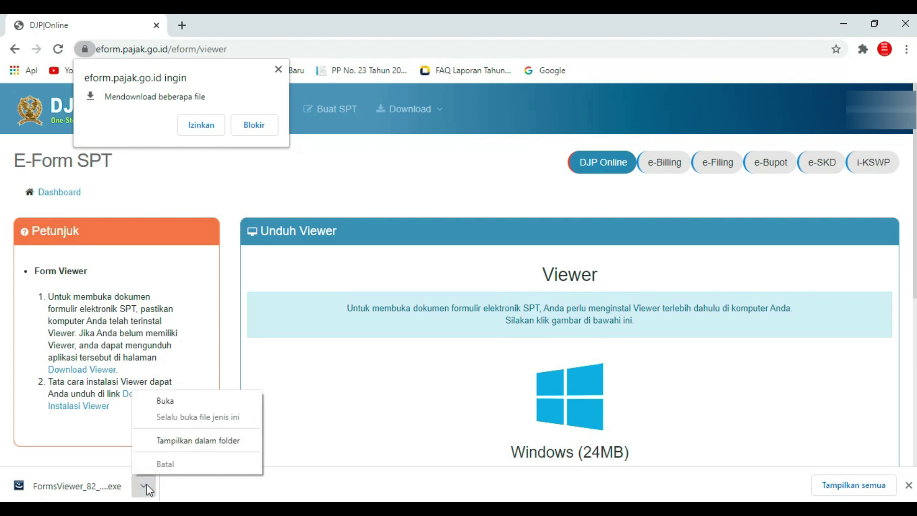
click(186, 401)
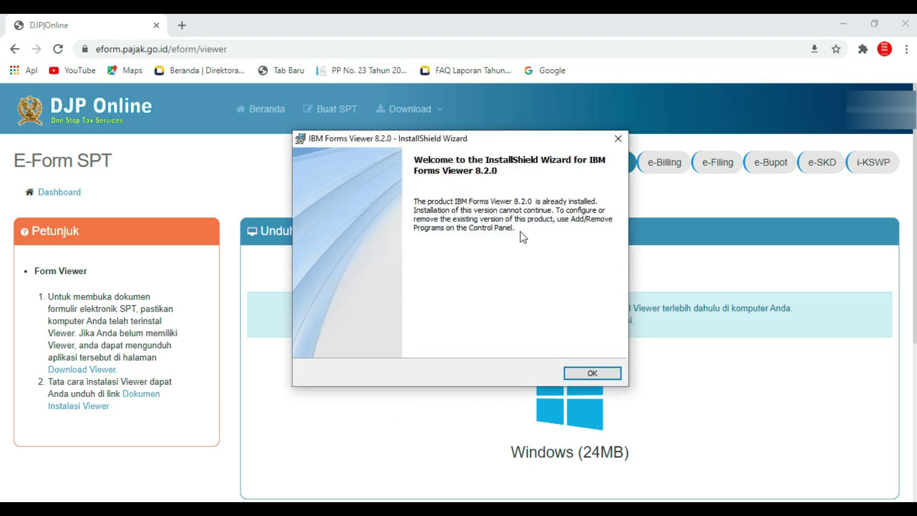
Acknowledge that IBM Forms Viewer 8.2.0 is already installed and finish the setup wizard.
click(591, 373)
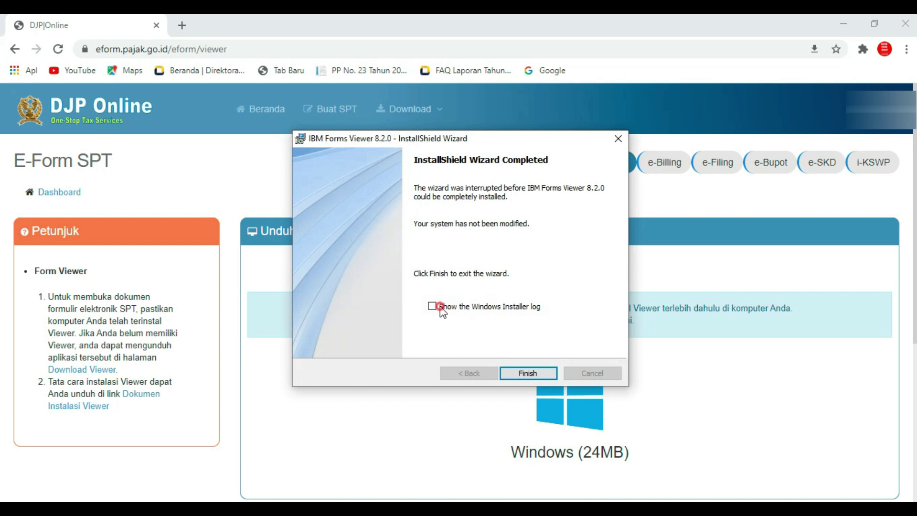
click(432, 306)
click(516, 371)
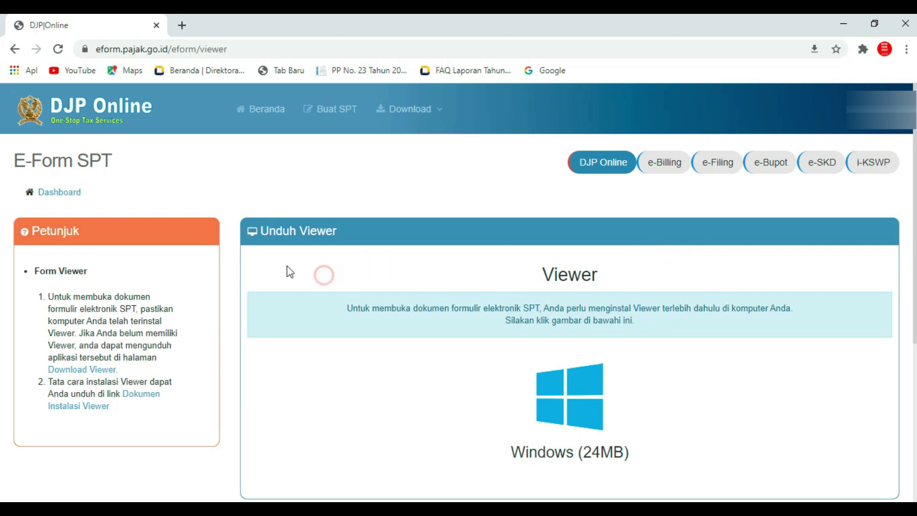
Return to the SPT list, start a new SPT, and answer Ya to running a business.
click(21, 50)
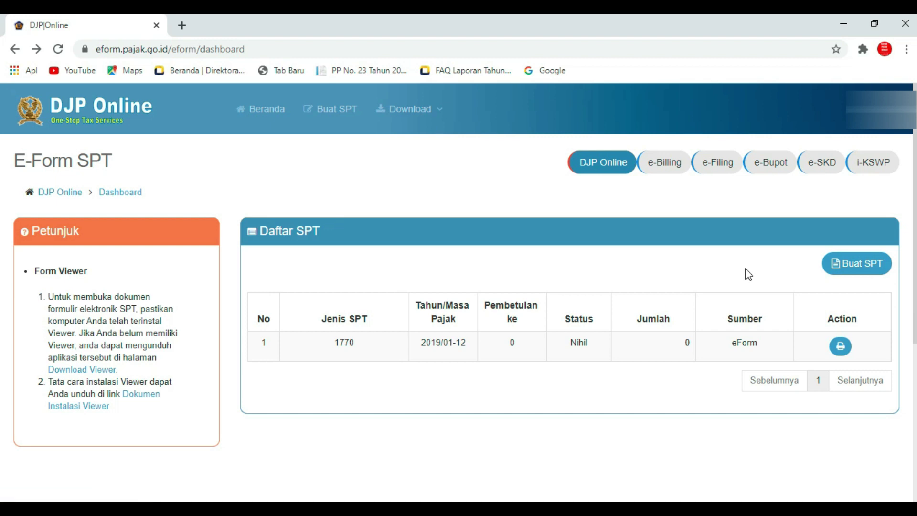
click(861, 269)
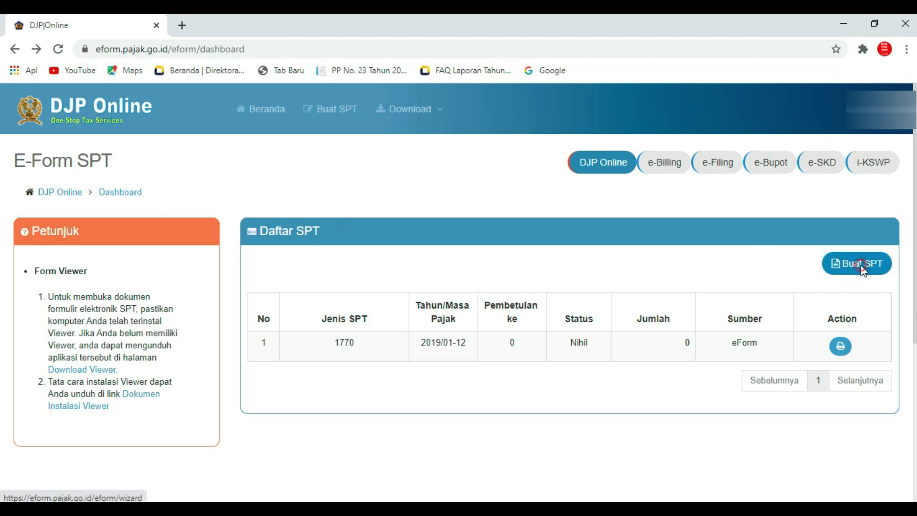
click(256, 285)
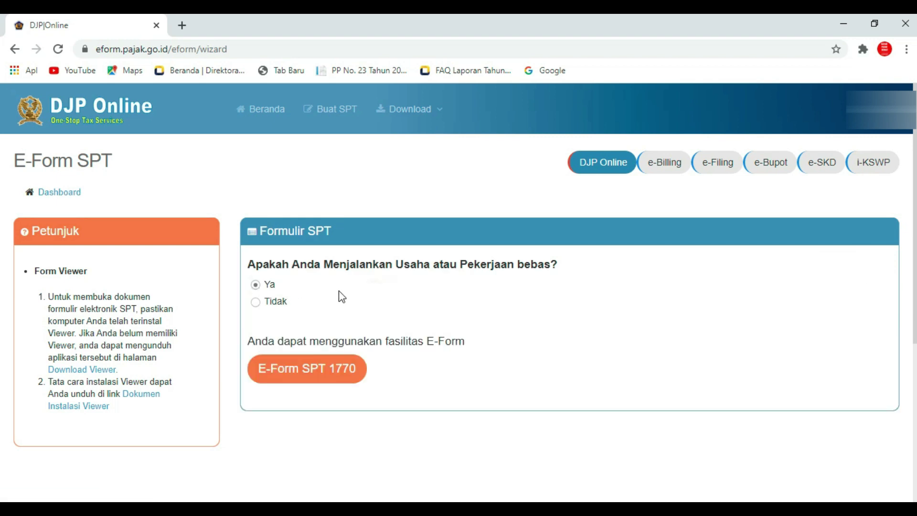
click(293, 285)
click(285, 285)
click(294, 283)
click(289, 286)
click(301, 282)
click(294, 286)
Choose E-Form SPT 1770 as the return type.
click(462, 367)
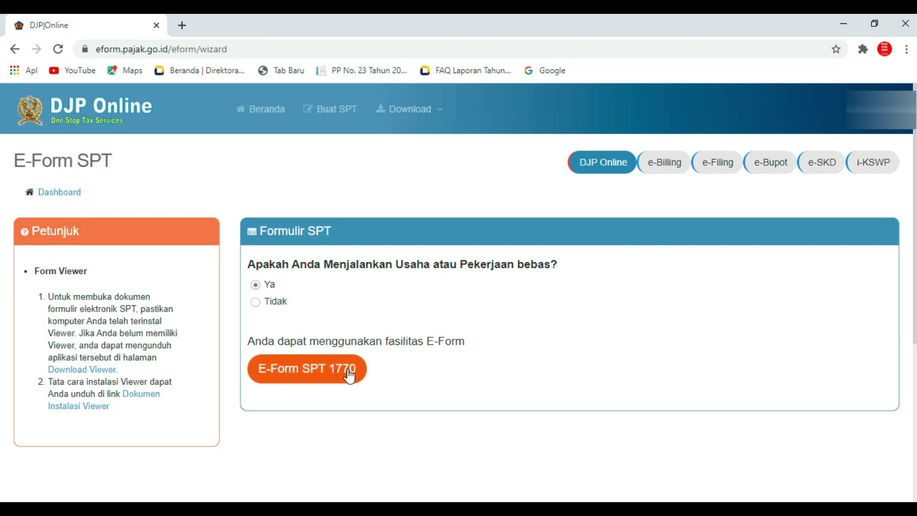
click(394, 372)
click(379, 372)
click(389, 371)
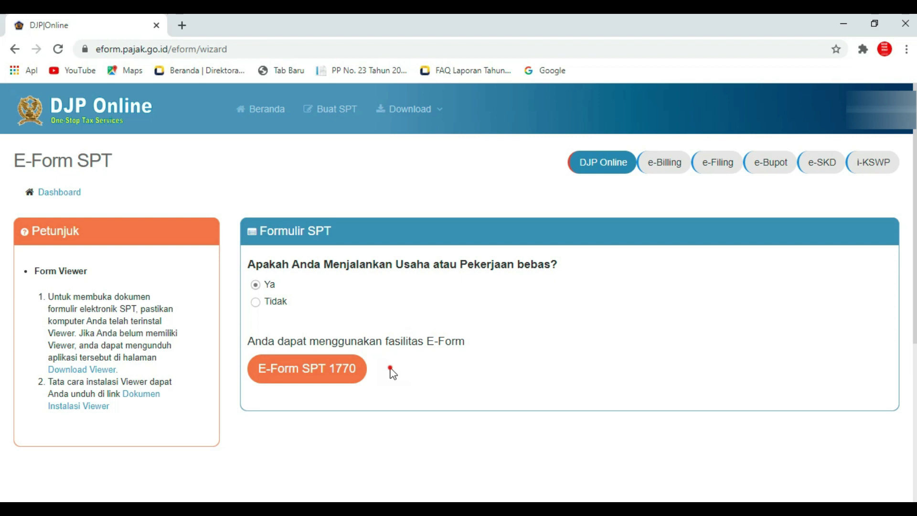
click(354, 374)
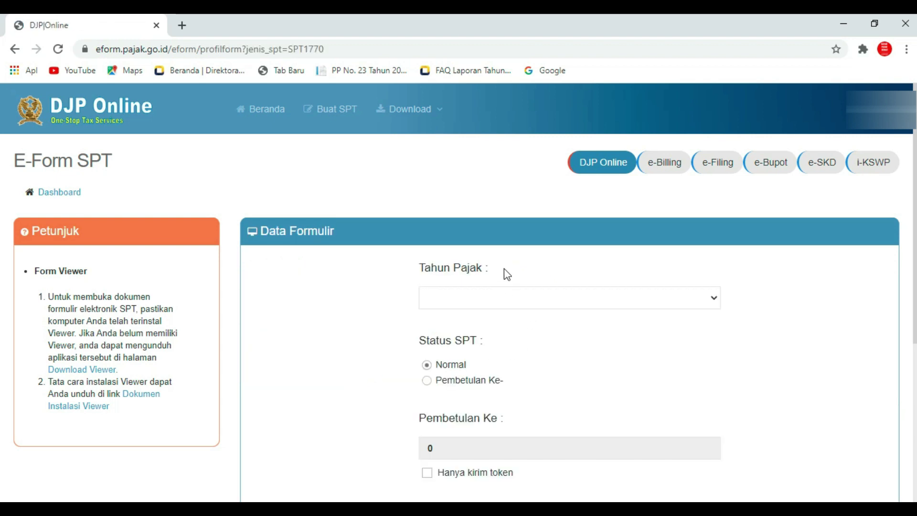
Select tax year 2020 for the SPT 1770 form.
click(561, 265)
click(505, 272)
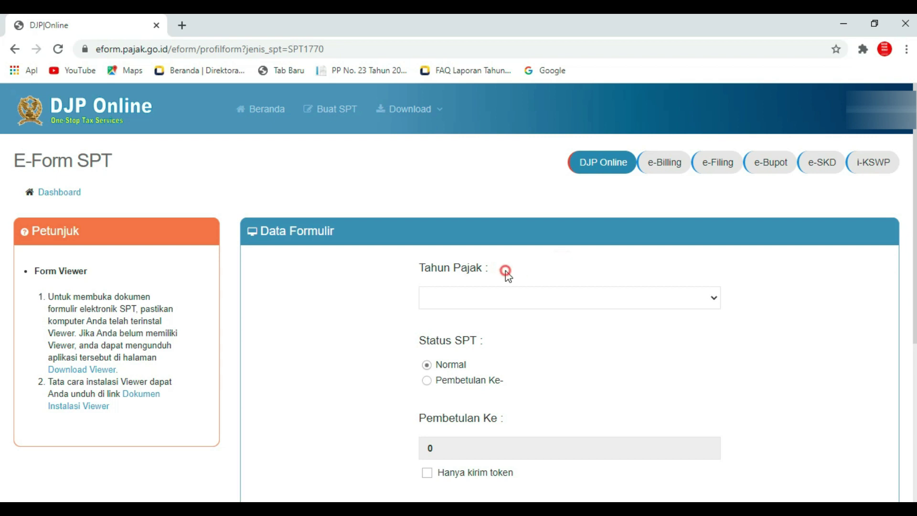
click(389, 283)
click(740, 298)
click(727, 298)
click(714, 297)
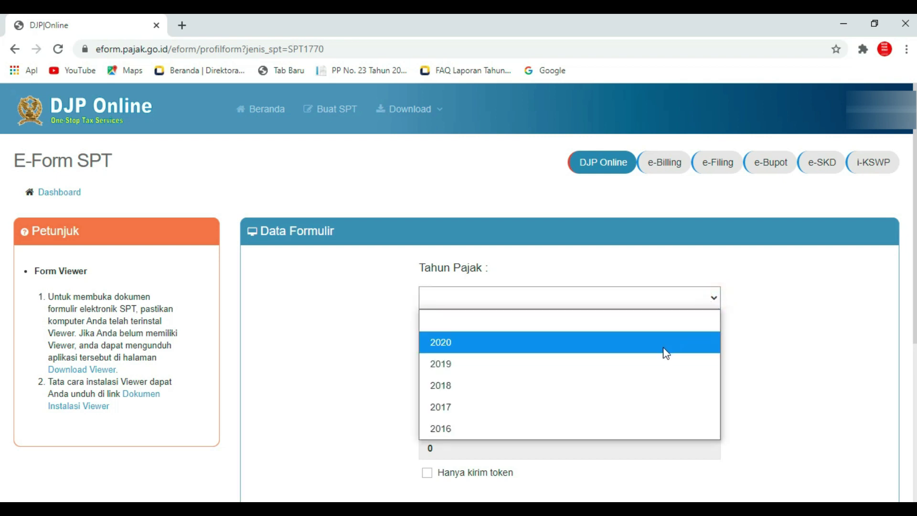
click(664, 348)
Keep Normal status and send the e-Form request with Kirim Permintaan.
click(523, 351)
click(507, 350)
click(483, 364)
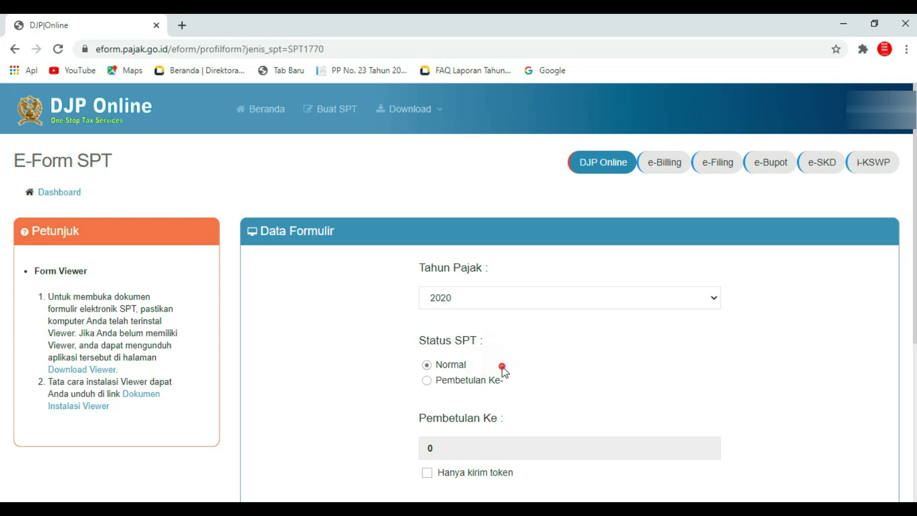
click(584, 409)
click(527, 414)
click(522, 473)
drag(913, 328, 912, 360)
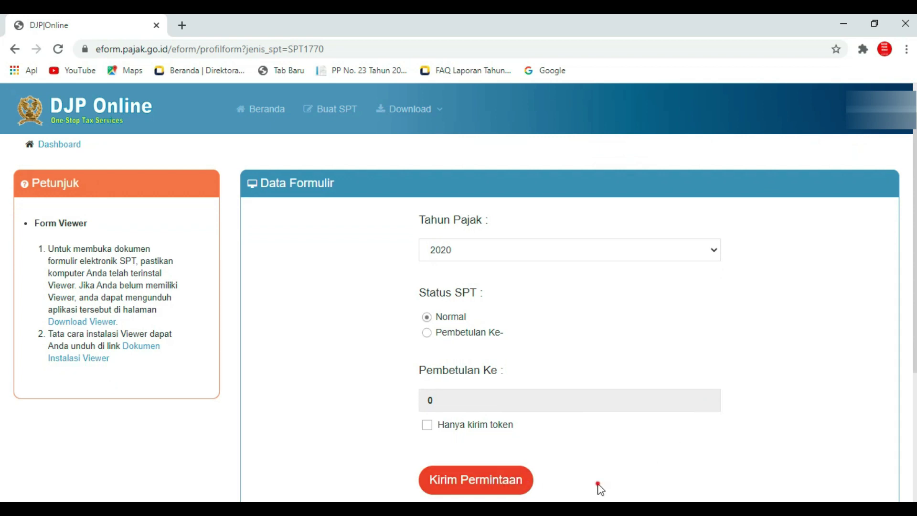
click(522, 479)
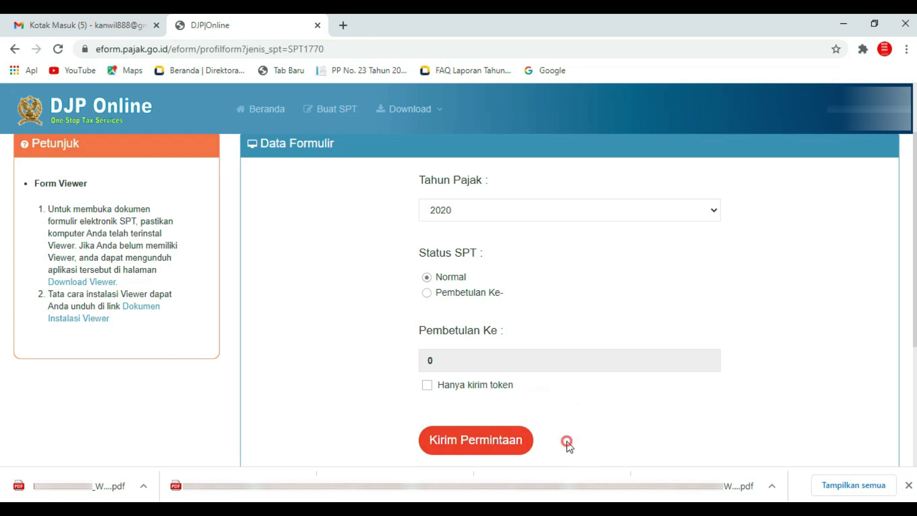
click(499, 448)
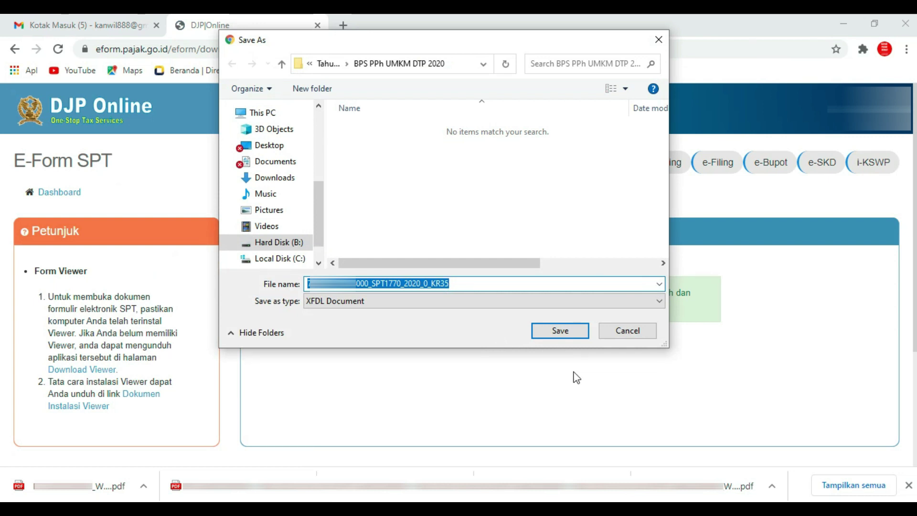
Save the 2020 SPT 1770 XFDL e-Form file and bring up its download options.
click(574, 327)
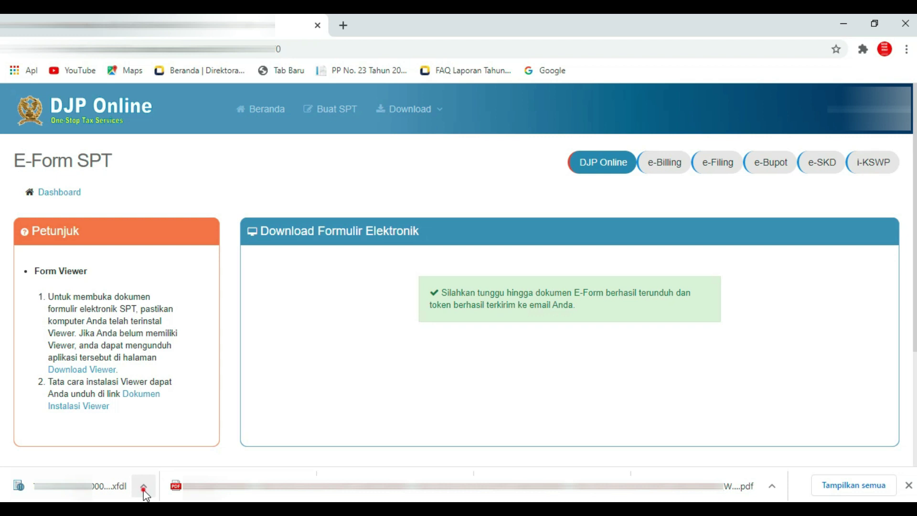
click(144, 487)
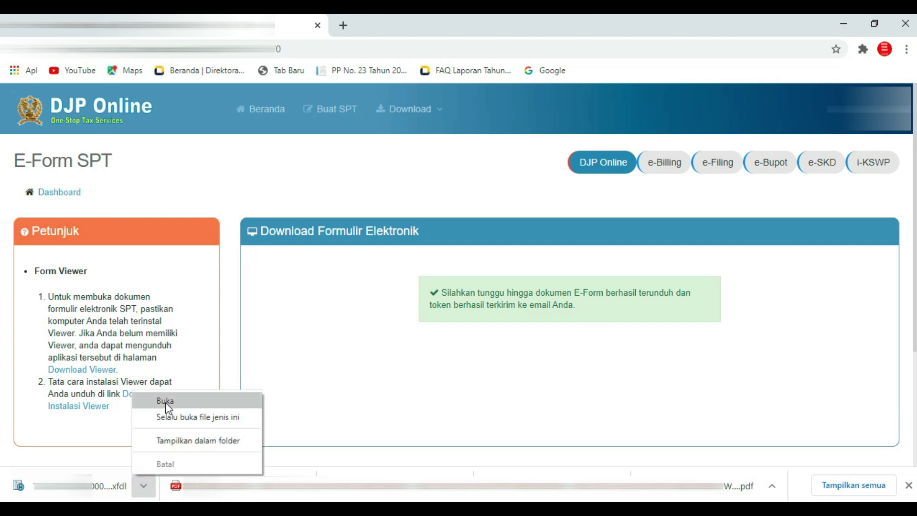
Open the downloaded XFDL form and choose Pencatatan as Lampiran IV's bookkeeping method.
click(197, 406)
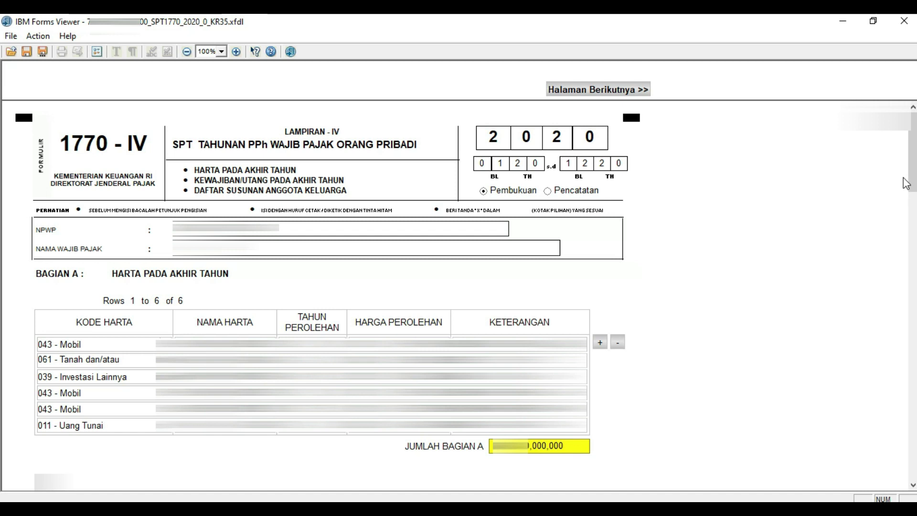
mouse_move(912, 172)
mouse_down()
mouse_move(912, 215)
mouse_move(912, 158)
mouse_up()
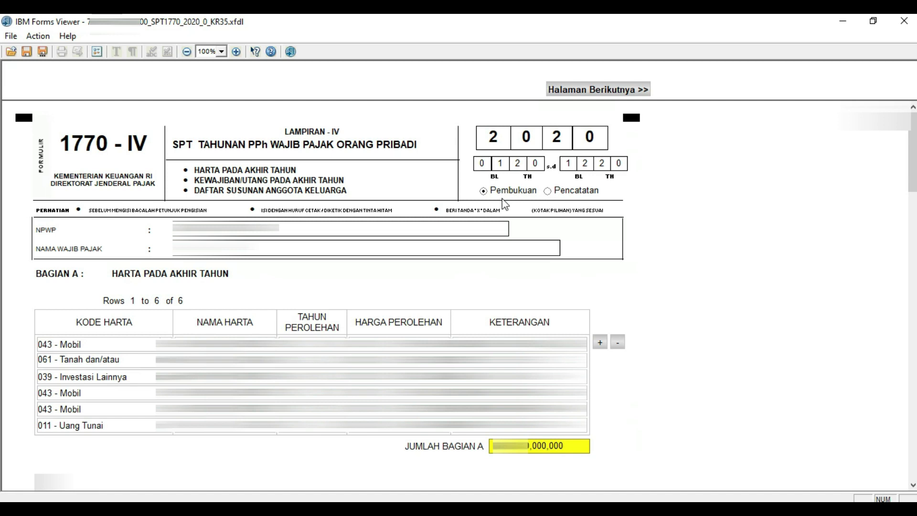
click(548, 192)
scroll(912, 172, down, 5)
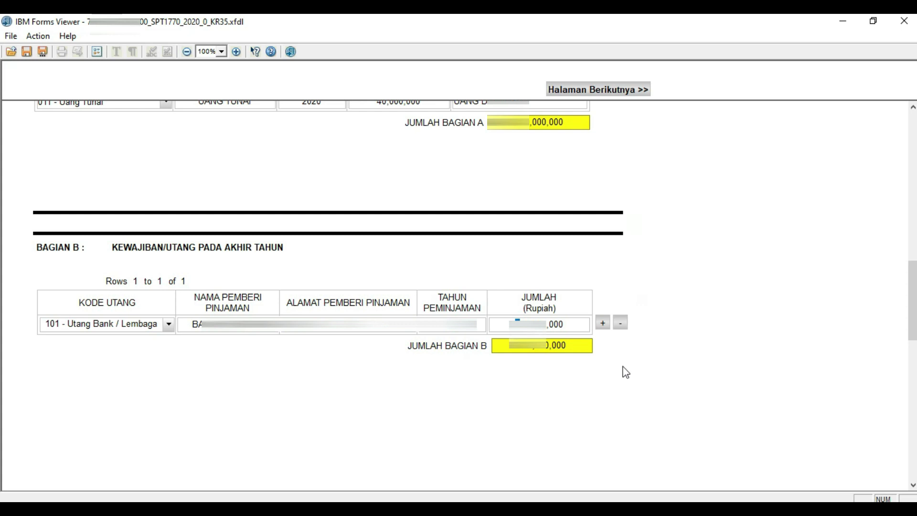
Delete the stray character from the Bagian B JUMLAH debt amount, then scroll to Bagian C.
double_click(517, 323)
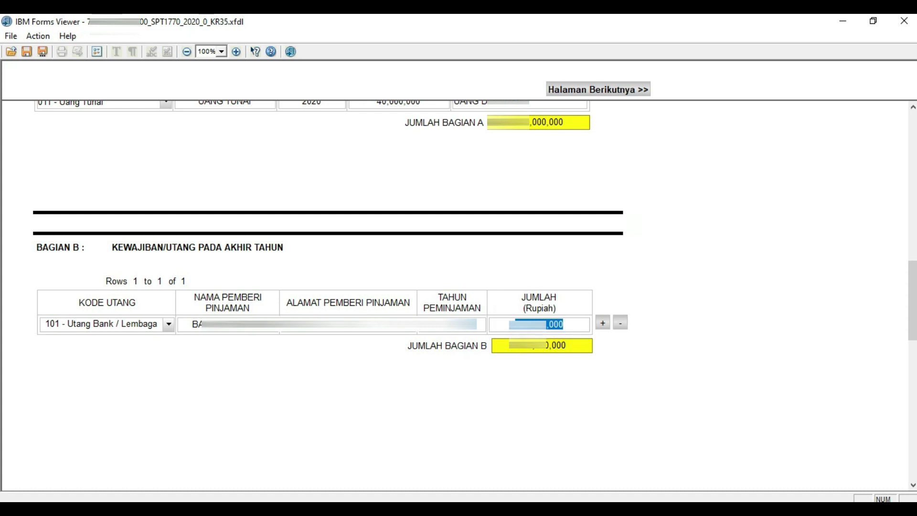
click(529, 321)
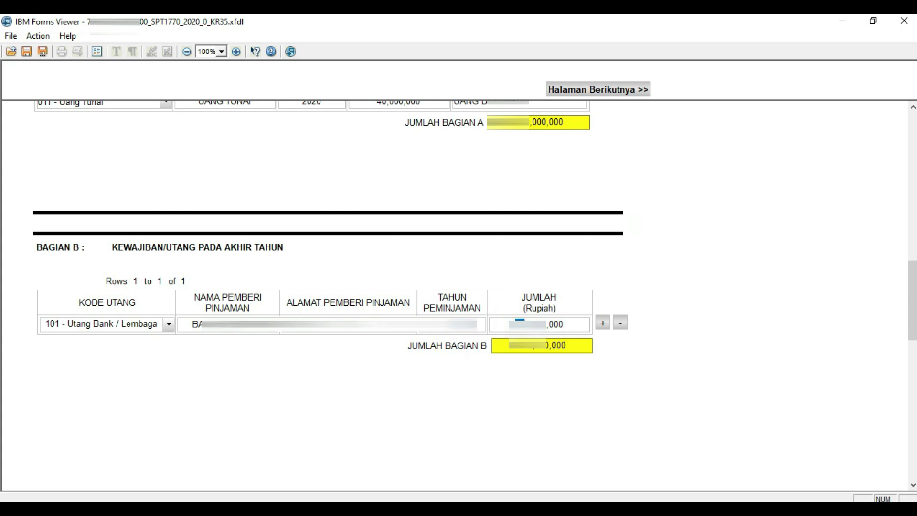
key(BackSpace)
drag(912, 301, 912, 434)
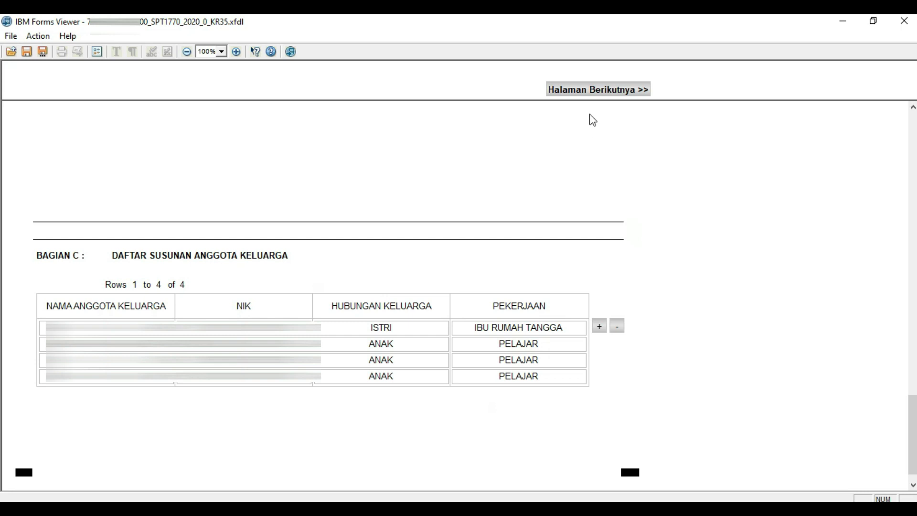
Move to the Lampiran III page and click through its upper Bagian A fields.
click(595, 90)
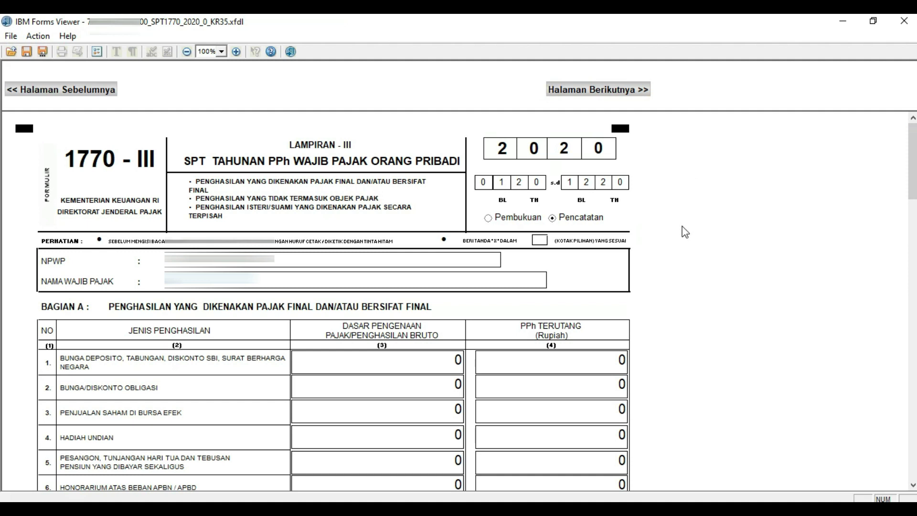
click(211, 139)
click(265, 164)
click(146, 180)
click(216, 194)
click(307, 196)
click(419, 198)
click(235, 206)
click(286, 207)
click(395, 197)
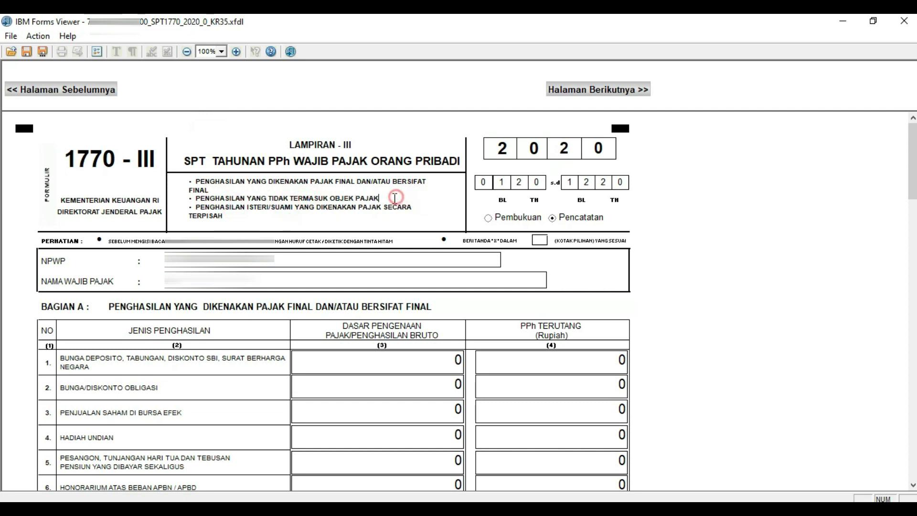
click(283, 225)
click(324, 223)
click(440, 225)
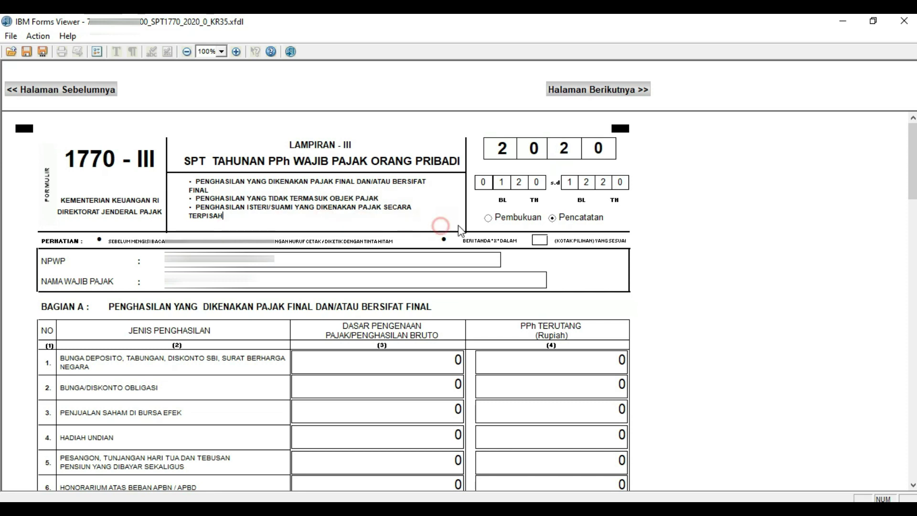
click(665, 220)
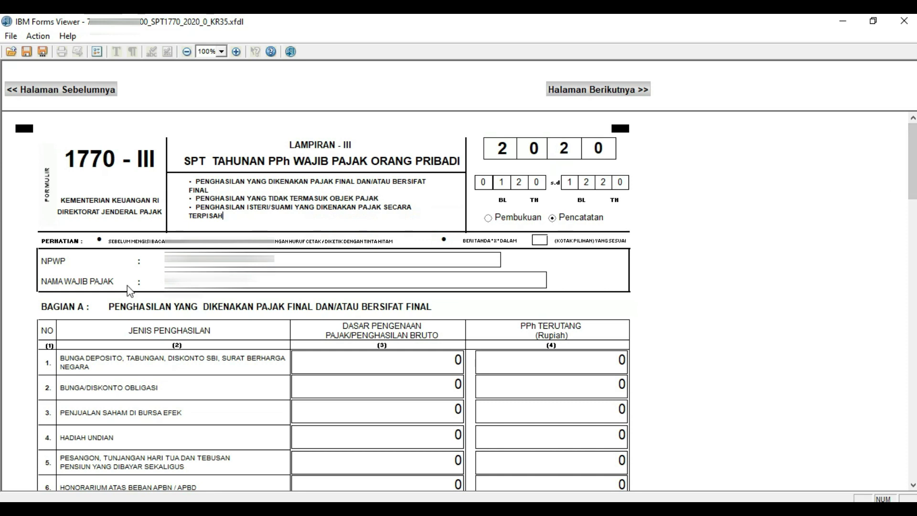
Scroll down Bagian A and tick PP-46/23 for line 16's other final income.
click(96, 318)
click(373, 311)
click(484, 308)
drag(913, 184, 914, 318)
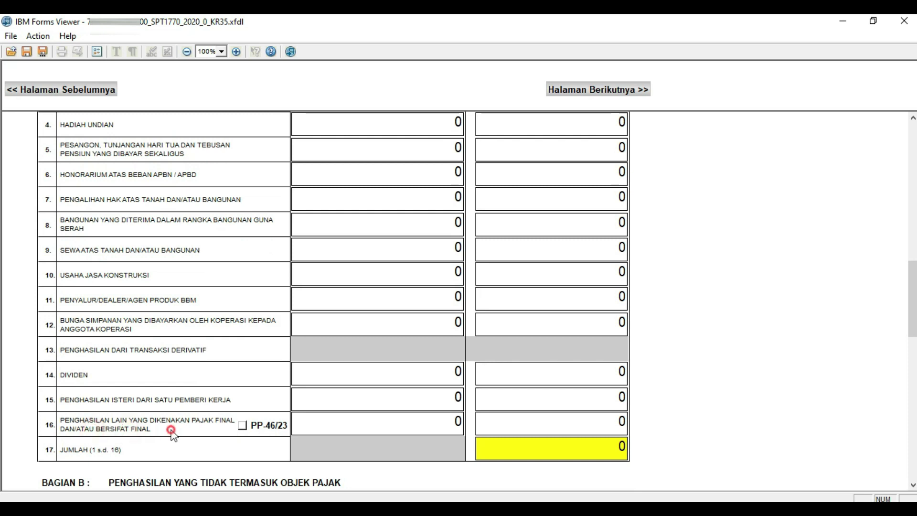
click(242, 425)
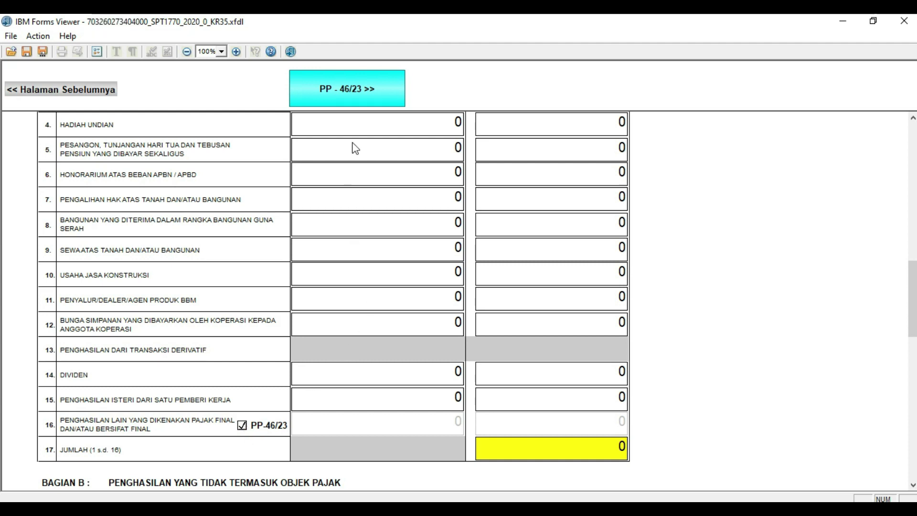
click(369, 89)
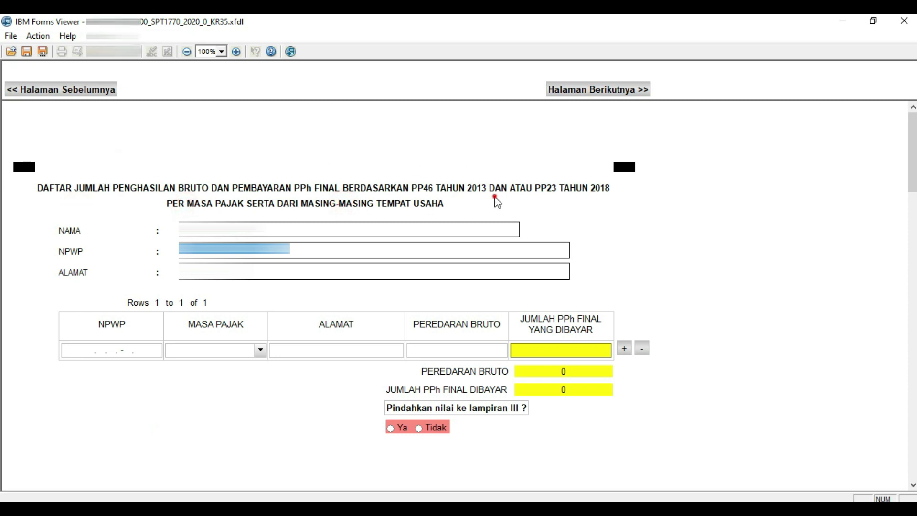
Work through the PP46/PP23 page controls, leaving one blank row with totals at 0.
click(620, 202)
click(620, 202)
click(610, 241)
click(610, 241)
click(727, 445)
click(188, 419)
click(228, 292)
click(229, 293)
click(246, 281)
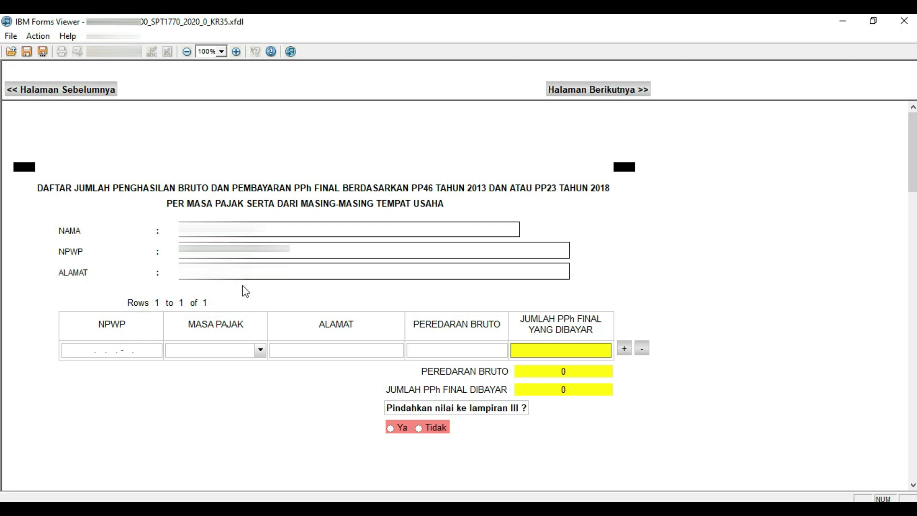
click(242, 292)
click(142, 279)
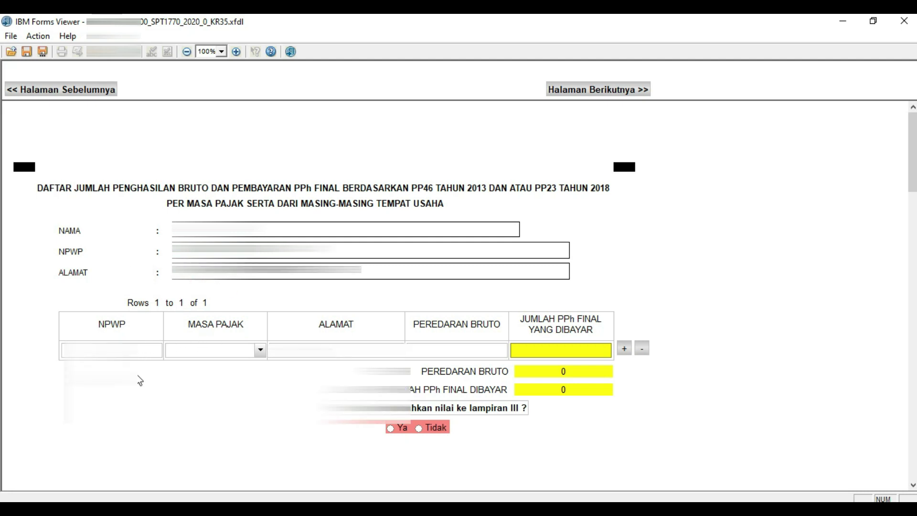
Set the first row's MASA PAJAK tax period to Januari.
click(259, 352)
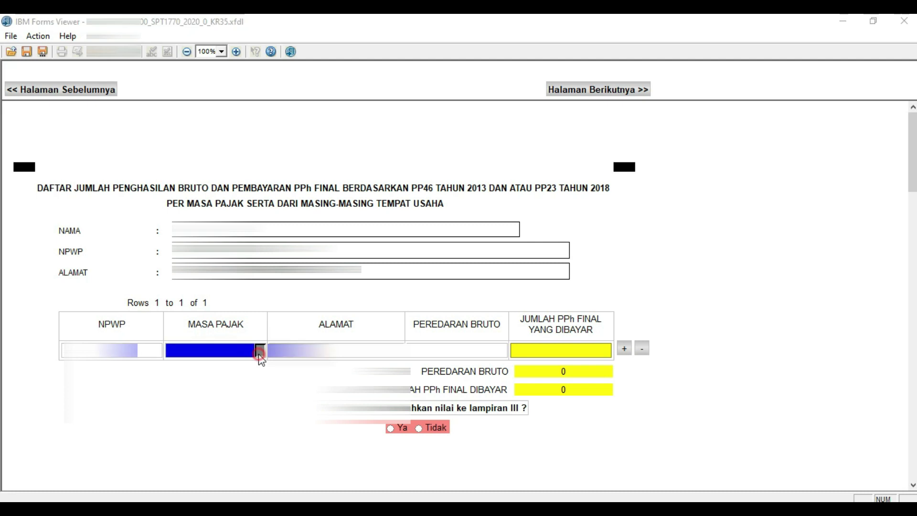
click(249, 365)
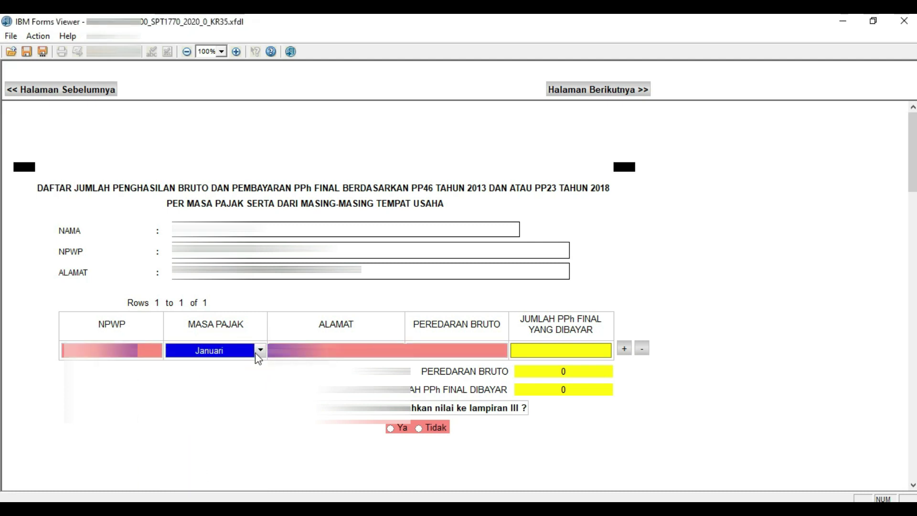
click(259, 351)
click(258, 351)
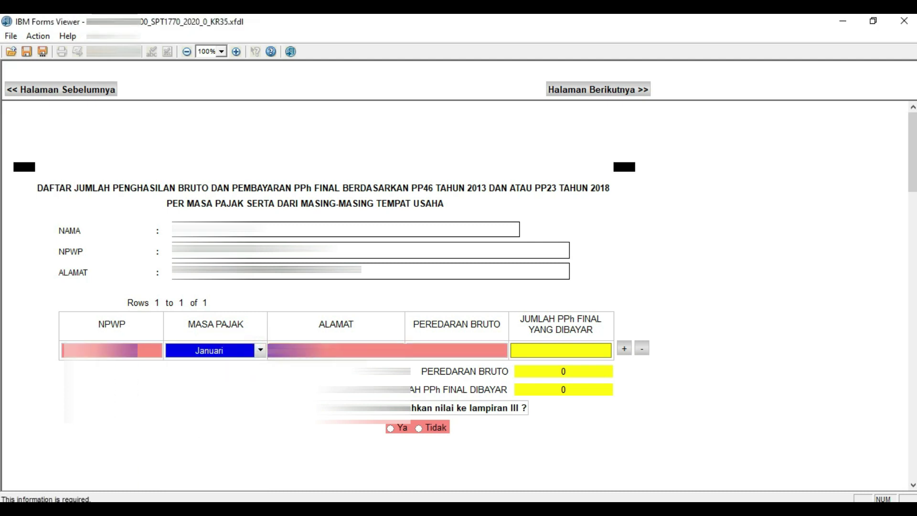
Add eleven rows so the PP46/PP23 table holds 12 rows, one per month.
click(624, 349)
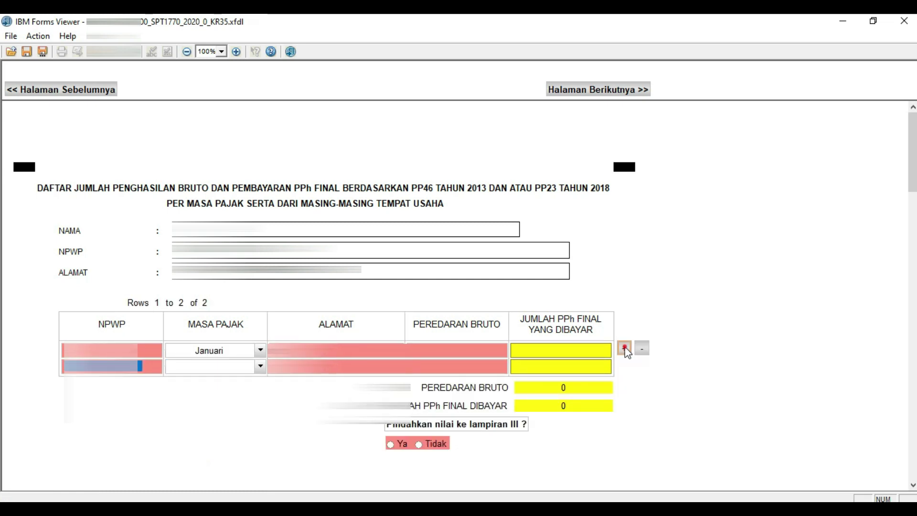
click(624, 349)
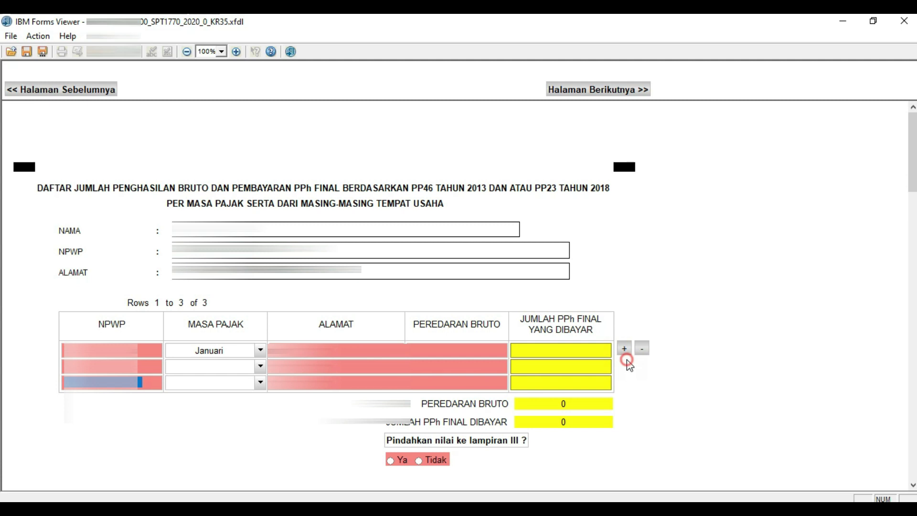
click(624, 349)
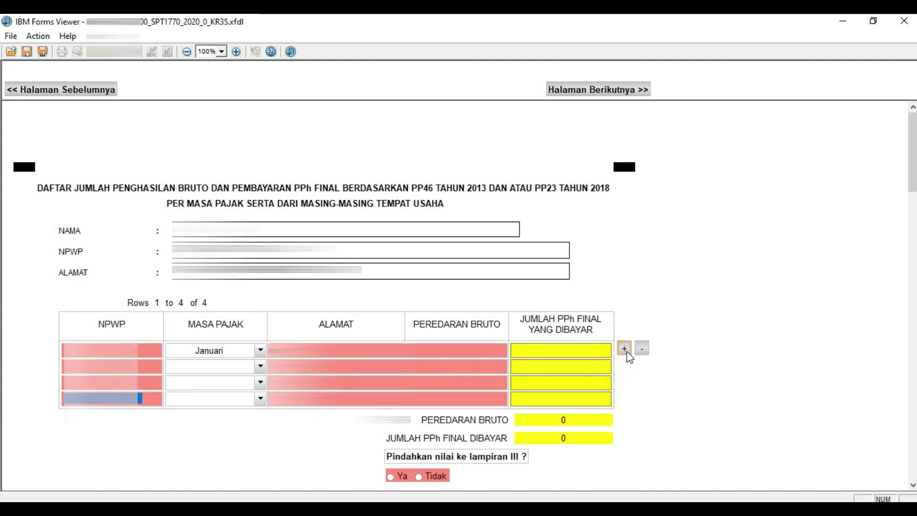
click(624, 349)
click(624, 349)
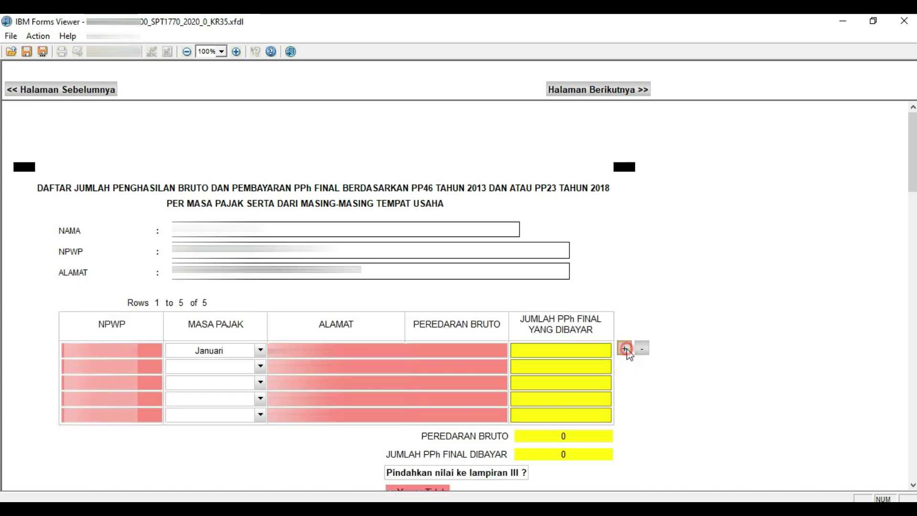
click(624, 349)
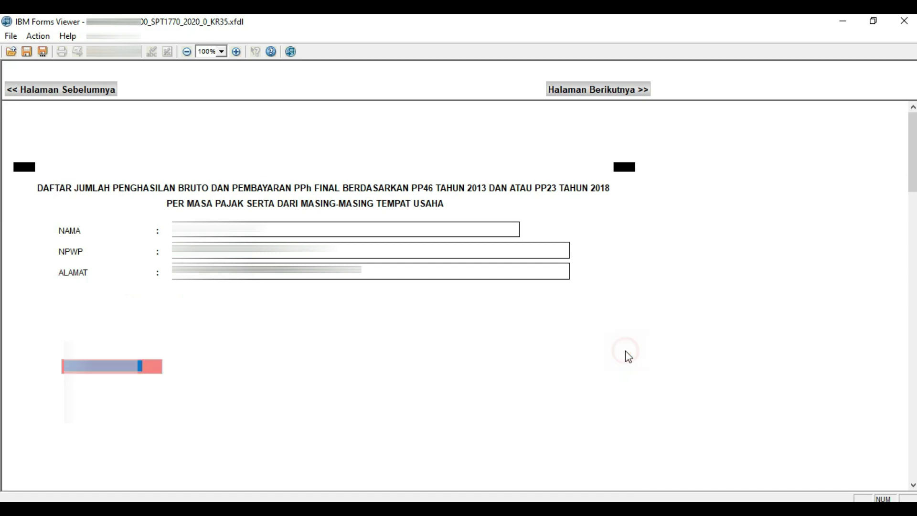
click(625, 349)
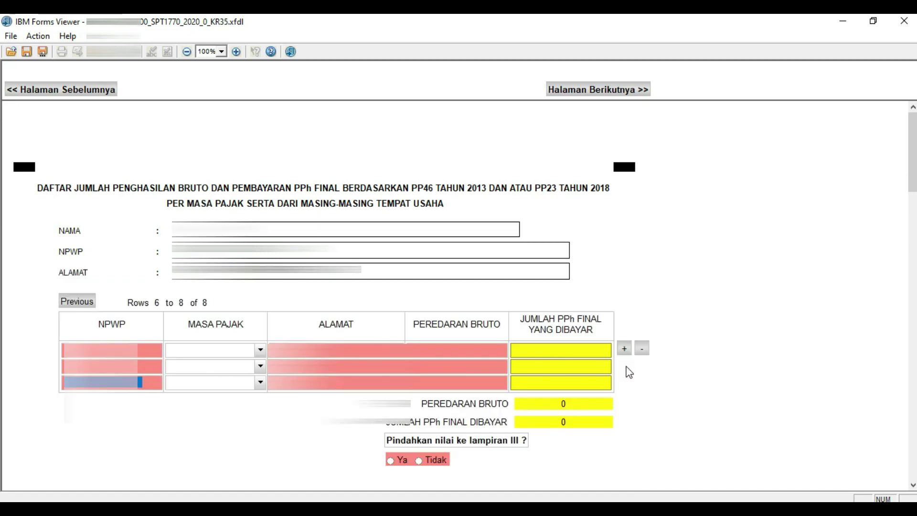
click(624, 348)
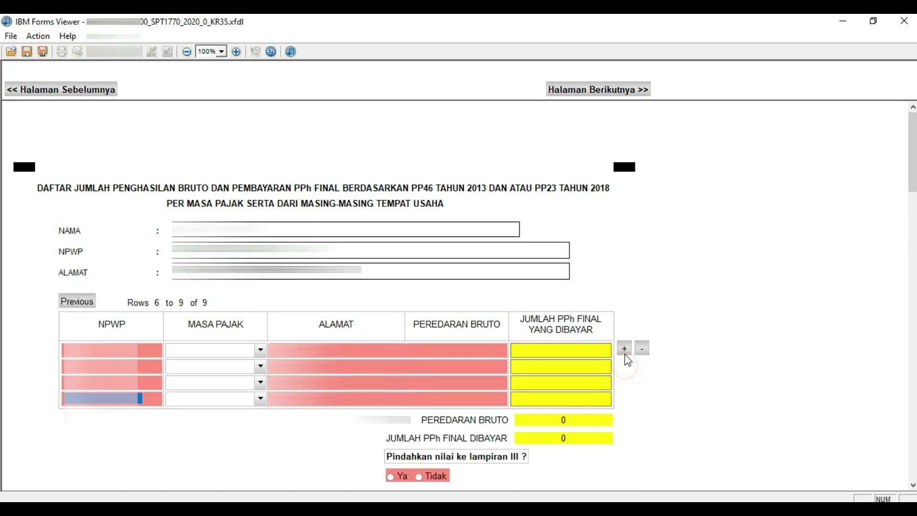
click(624, 348)
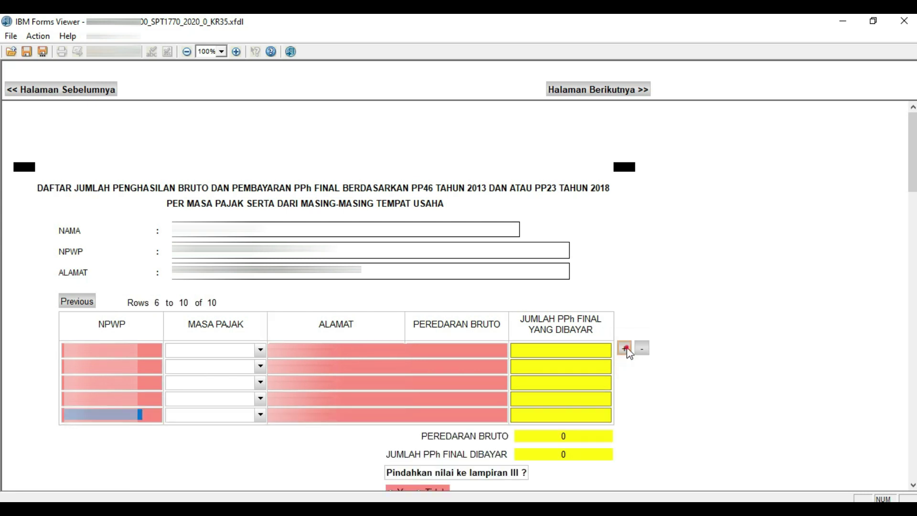
click(624, 348)
click(624, 349)
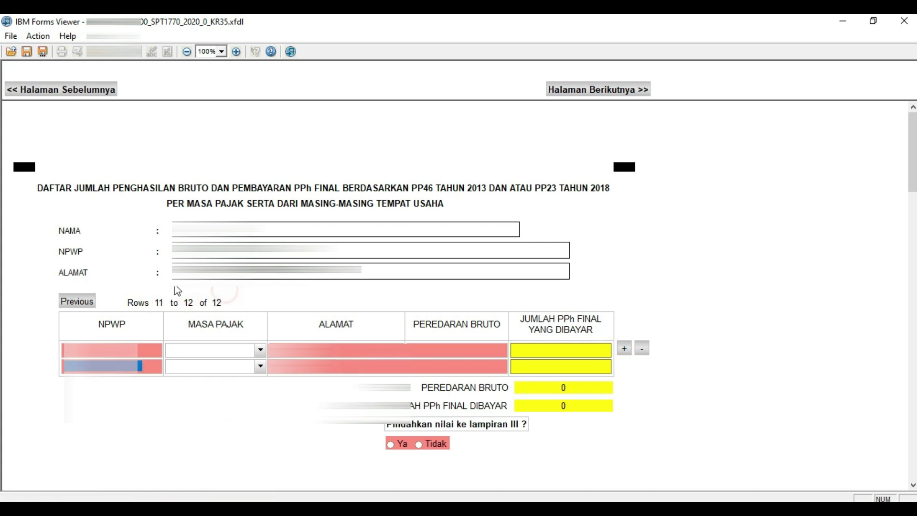
click(132, 288)
Return to rows 1–5 and set rows 2–5 to Februari, Maret, April and Mei.
click(92, 305)
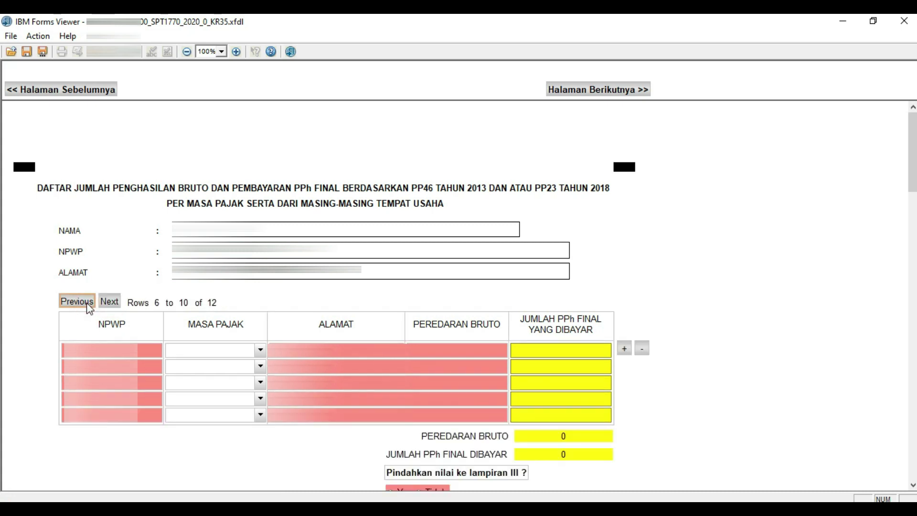
click(85, 303)
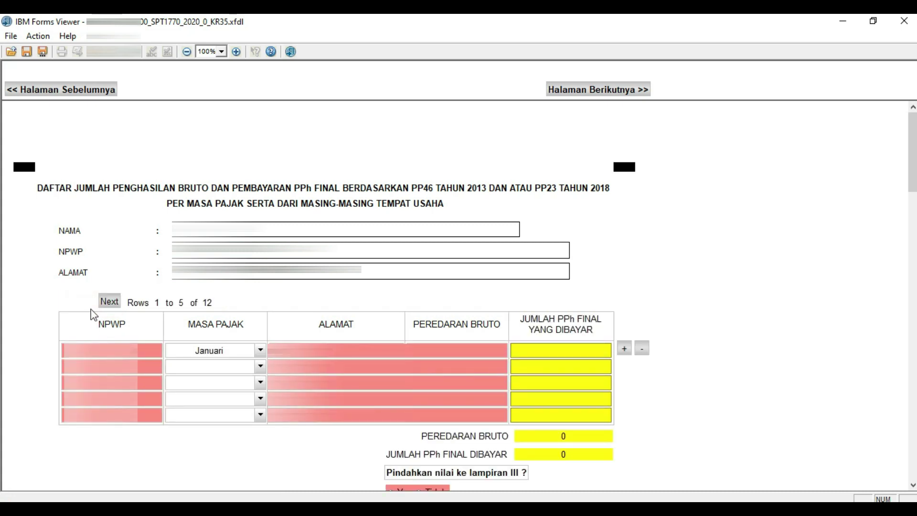
click(259, 367)
click(172, 244)
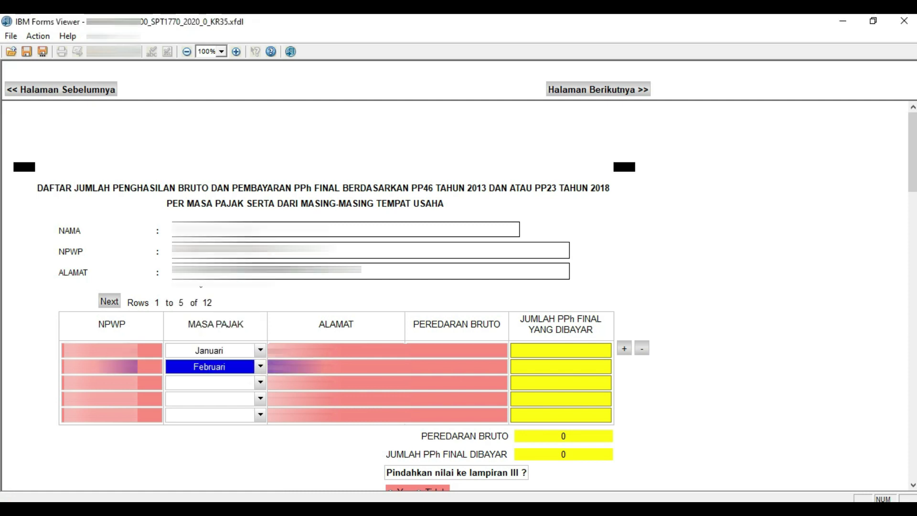
click(259, 382)
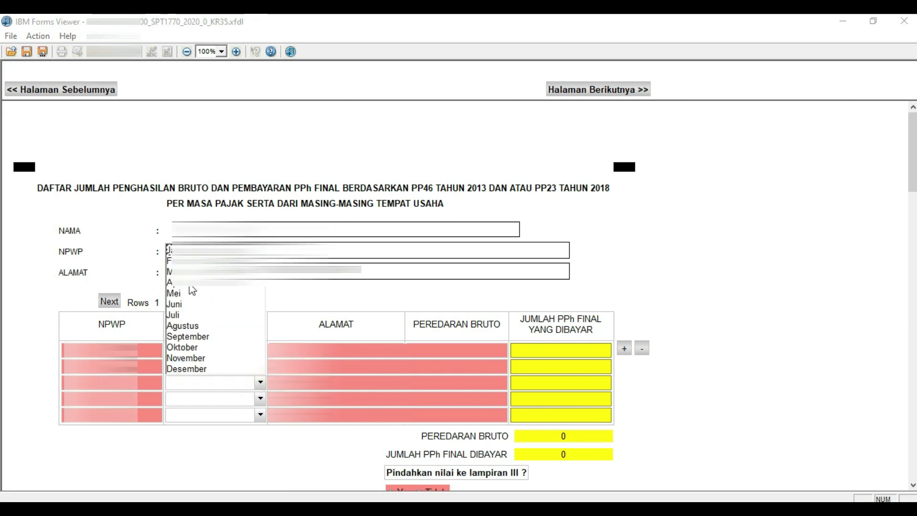
click(191, 272)
click(260, 398)
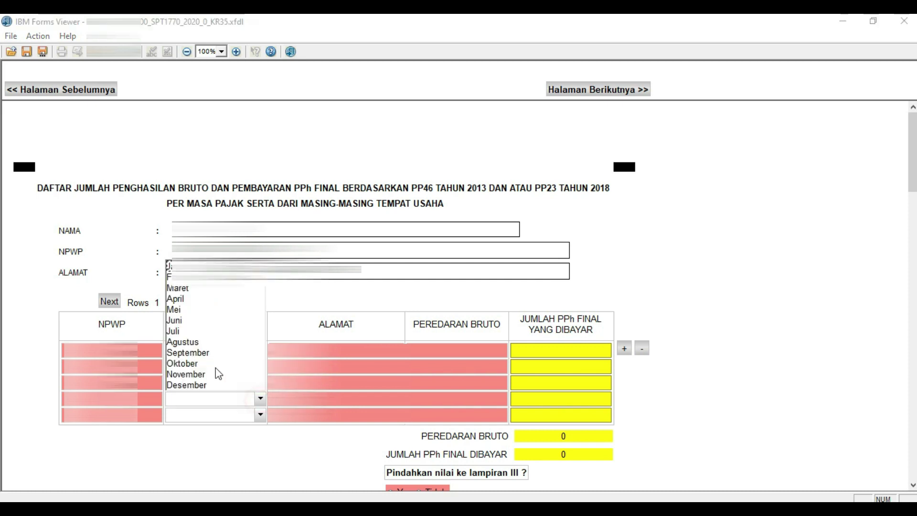
click(181, 299)
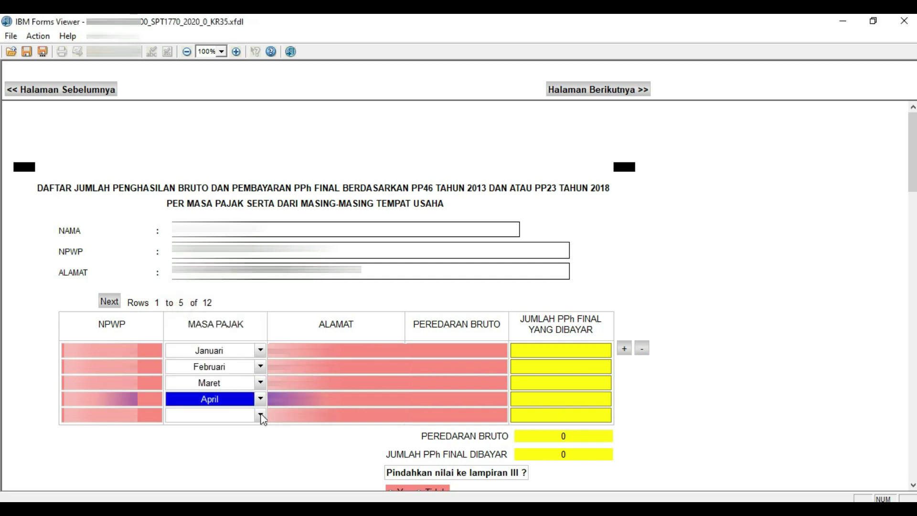
click(260, 414)
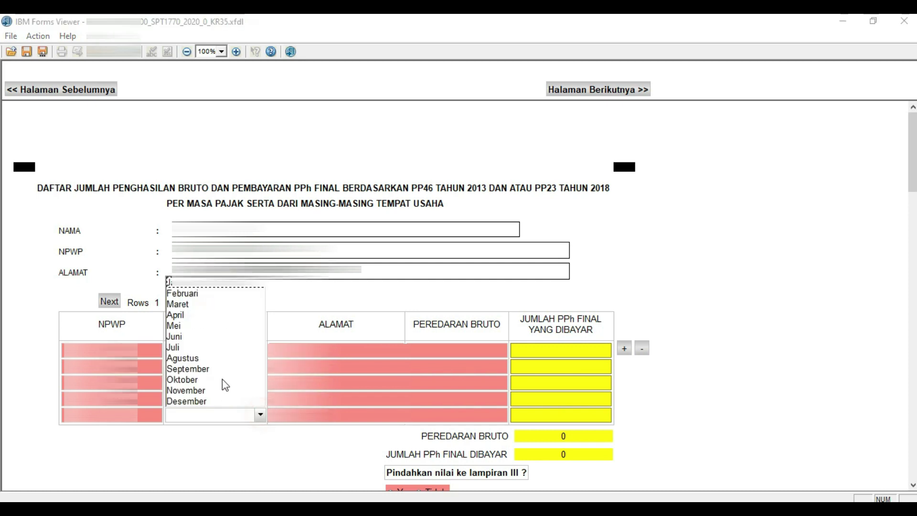
click(170, 325)
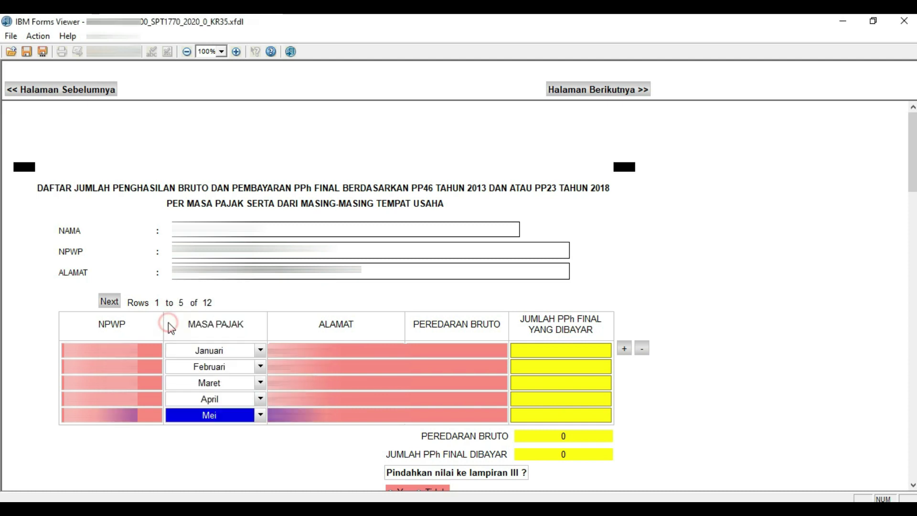
click(148, 354)
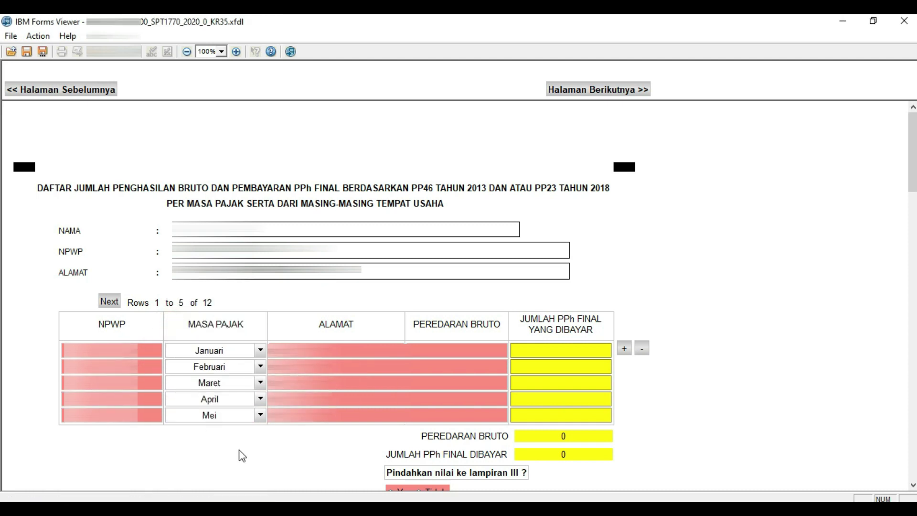
Copy the taxpayer's NPWP from the form header.
click(632, 449)
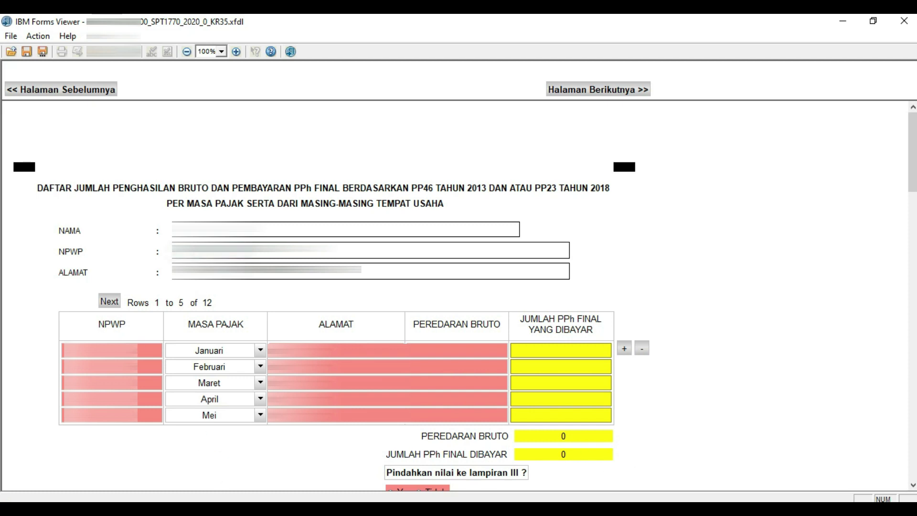
double_click(249, 249)
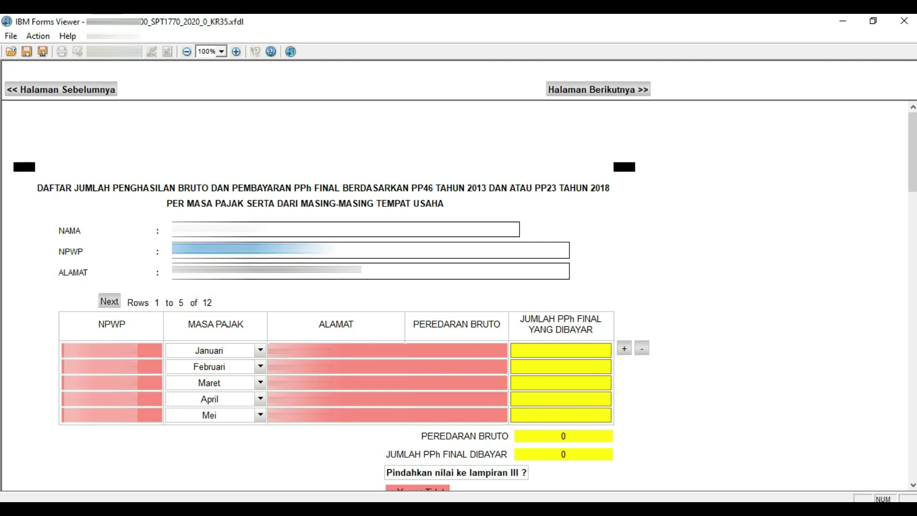
right_click(262, 286)
click(294, 291)
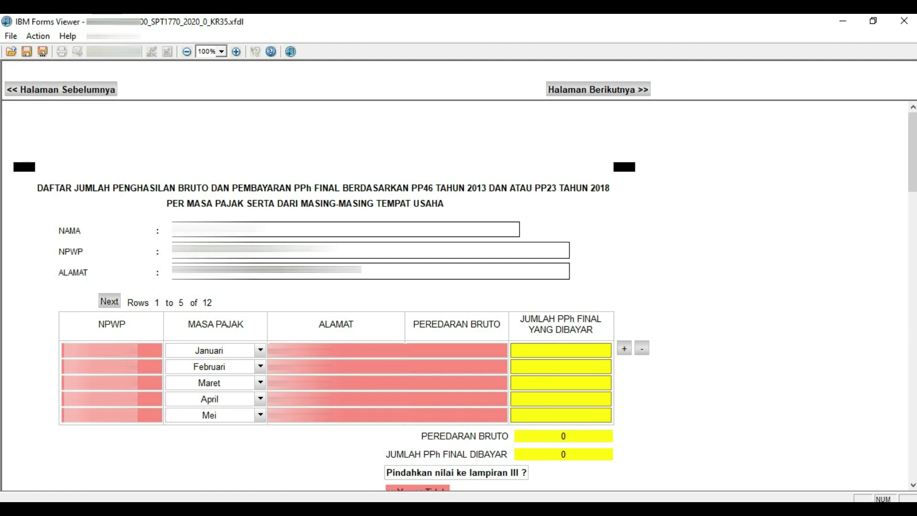
double_click(253, 249)
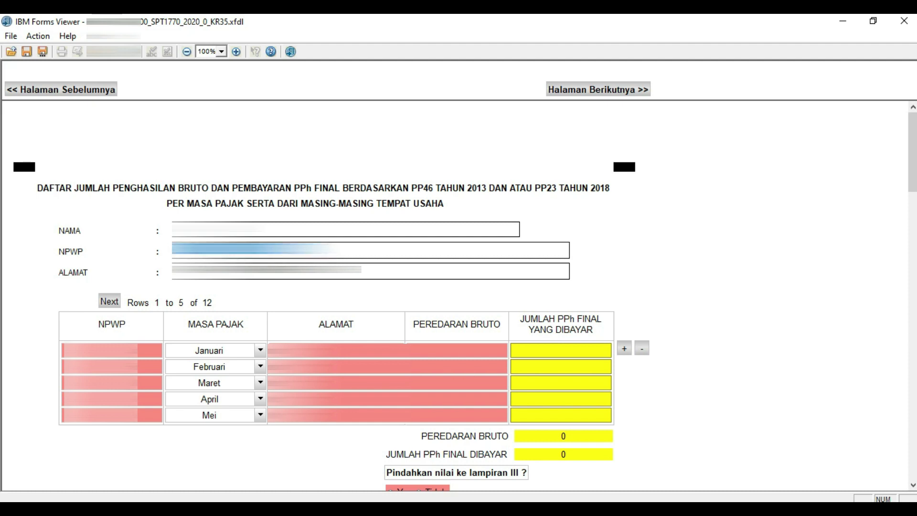
right_click(256, 282)
click(281, 292)
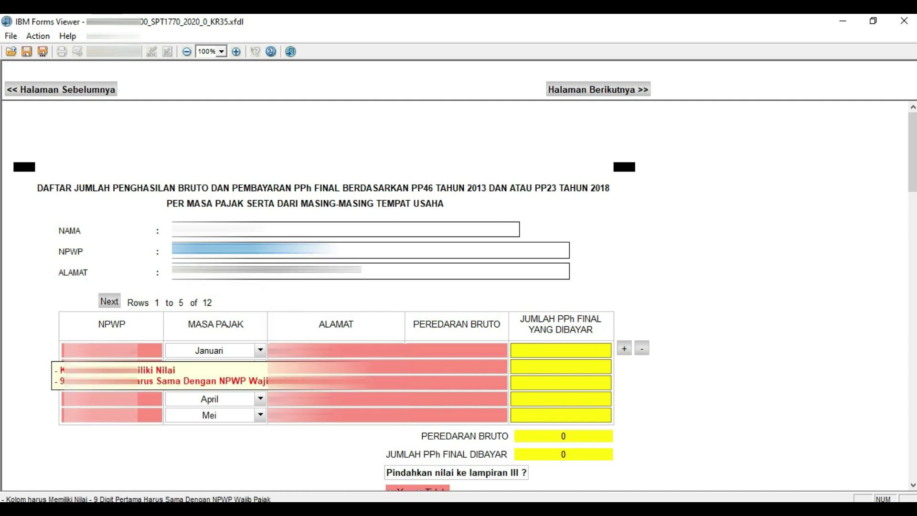
Paste the NPWP into the Januari and Februari rows and save the form.
click(101, 350)
right_click(98, 353)
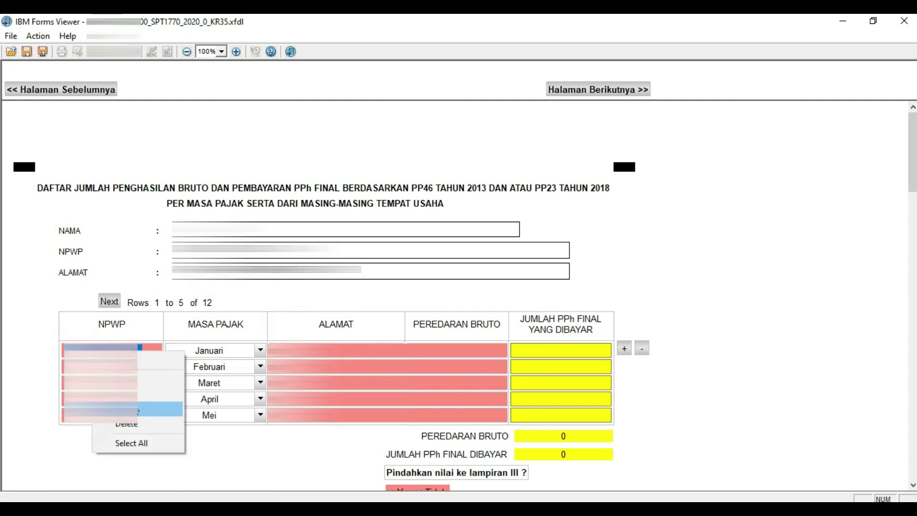
click(120, 409)
click(100, 366)
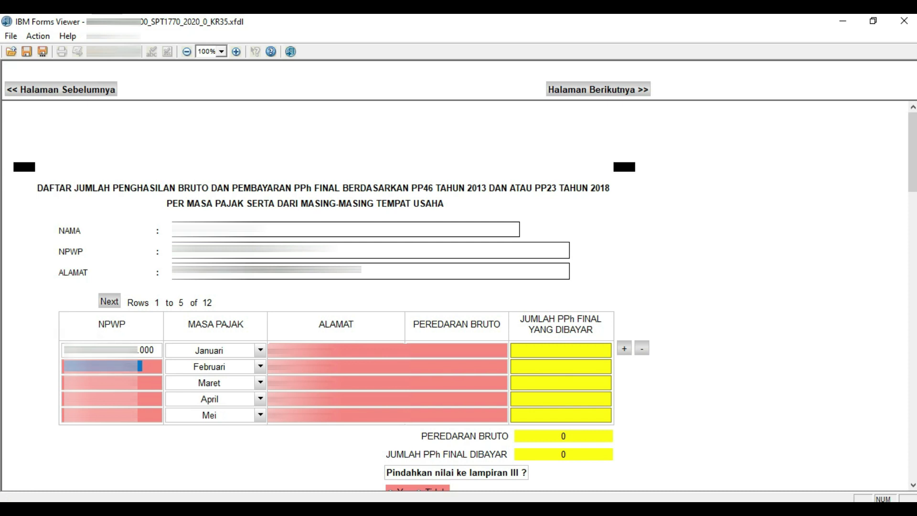
right_click(95, 366)
click(125, 425)
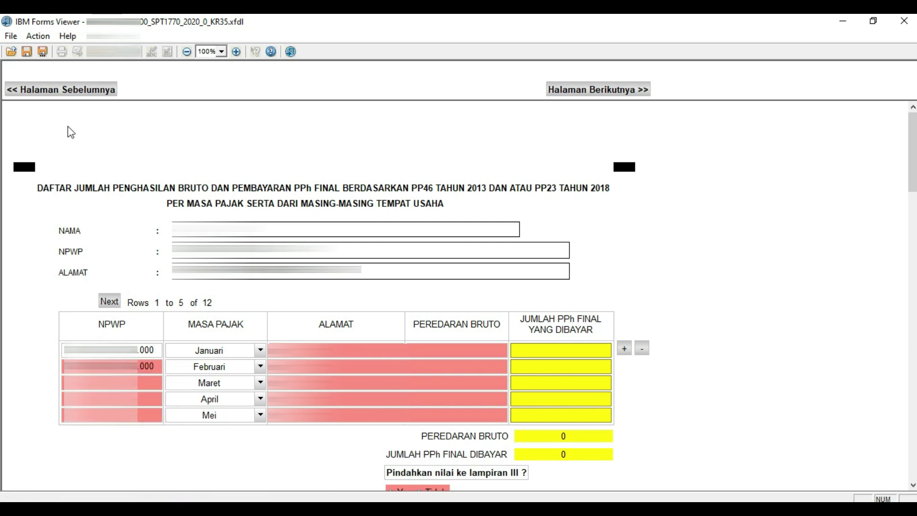
click(28, 51)
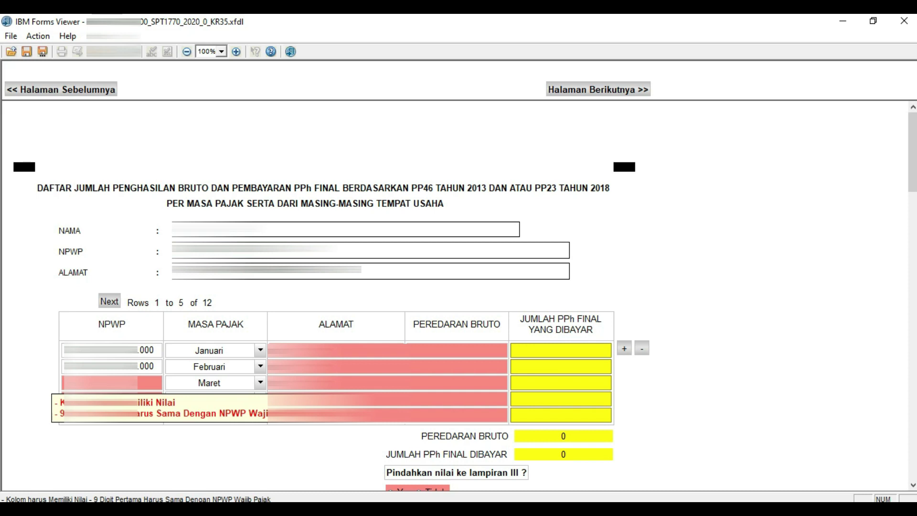
Paste the NPWP into the Maret, April and Mei rows.
click(103, 382)
right_click(95, 384)
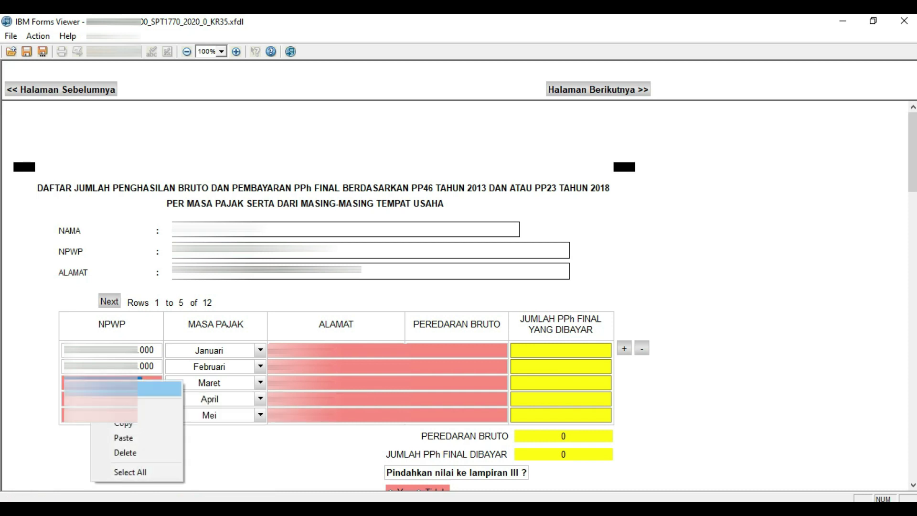
click(122, 435)
click(101, 399)
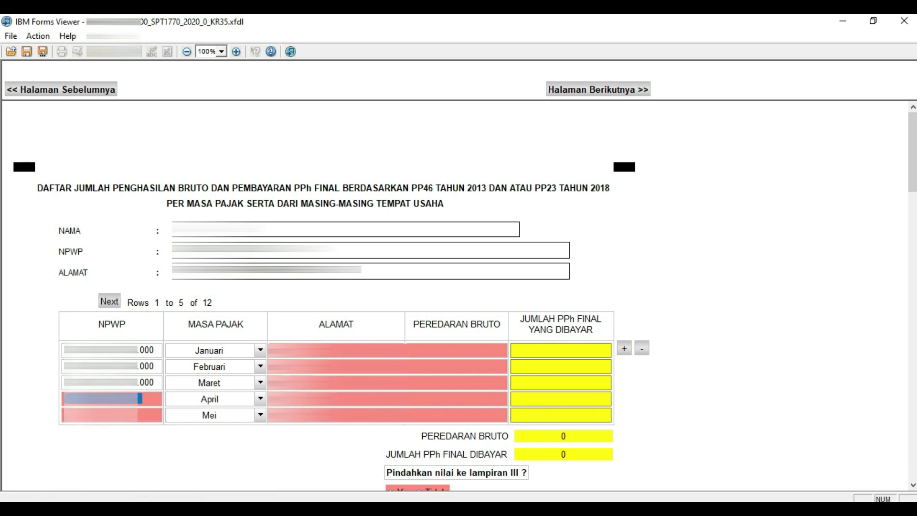
right_click(91, 401)
click(123, 454)
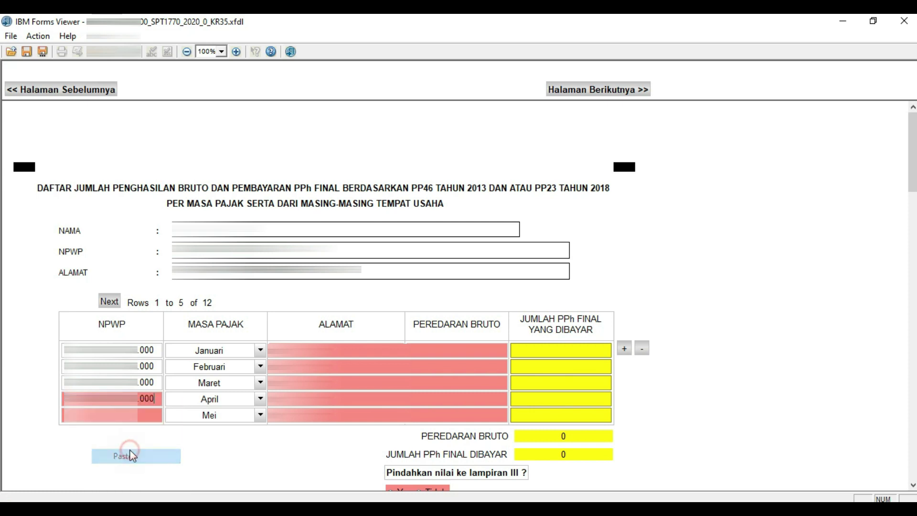
click(89, 421)
right_click(101, 423)
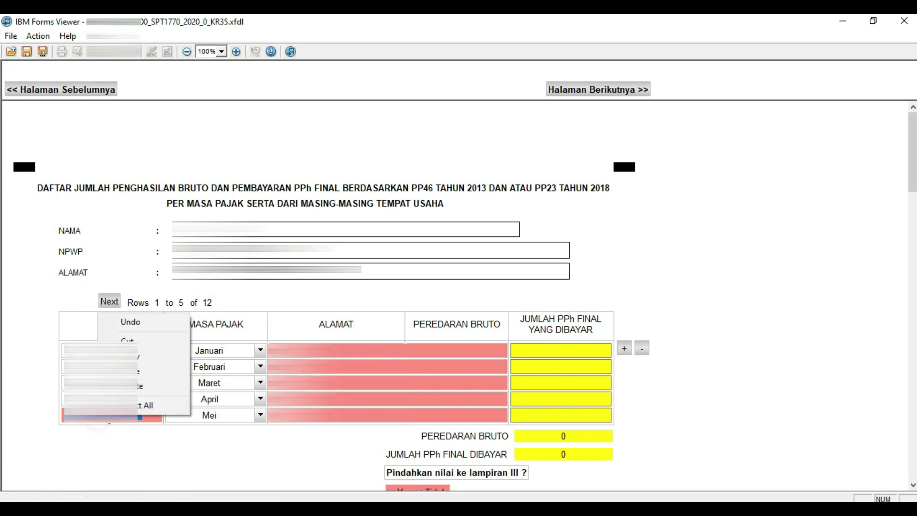
click(123, 365)
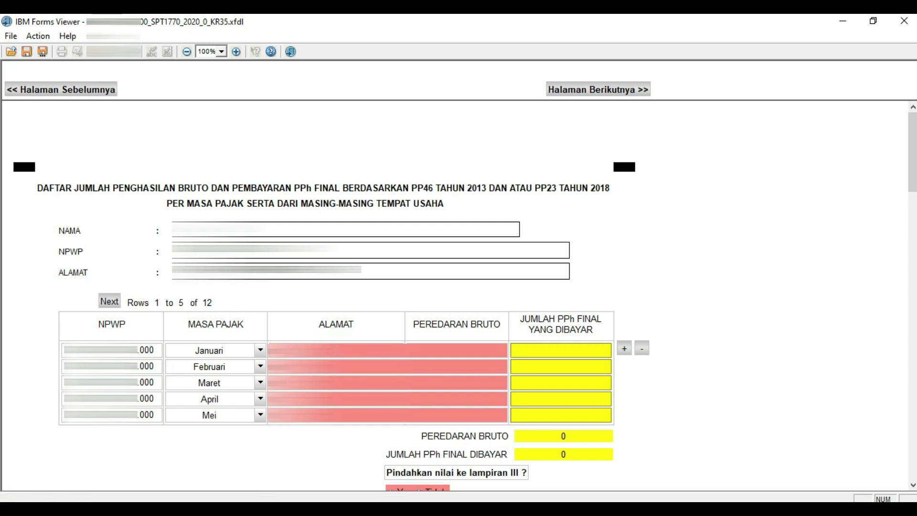
Copy the header address and paste it into the first ALAMAT row.
key(Tab)
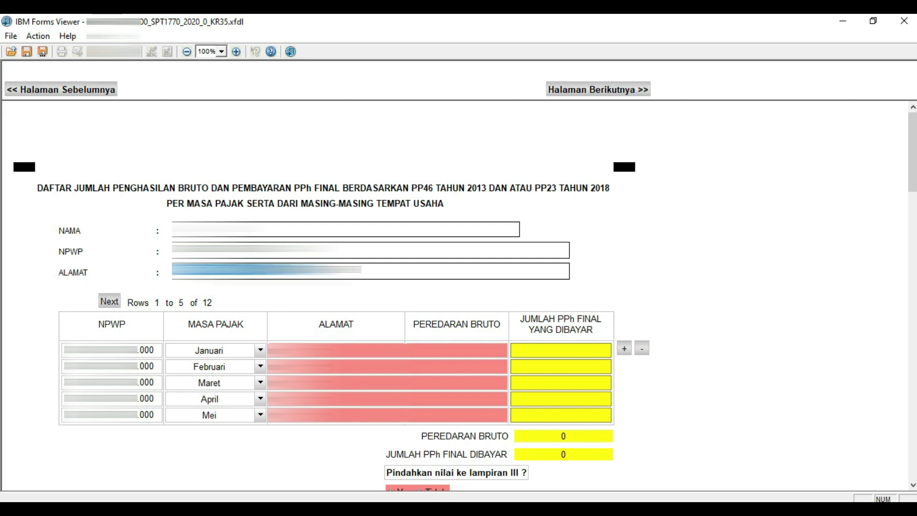
right_click(266, 285)
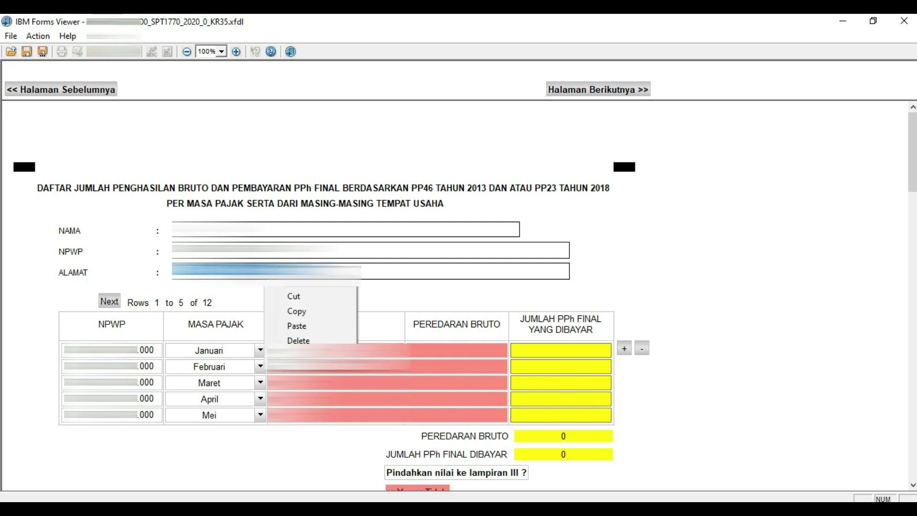
click(311, 313)
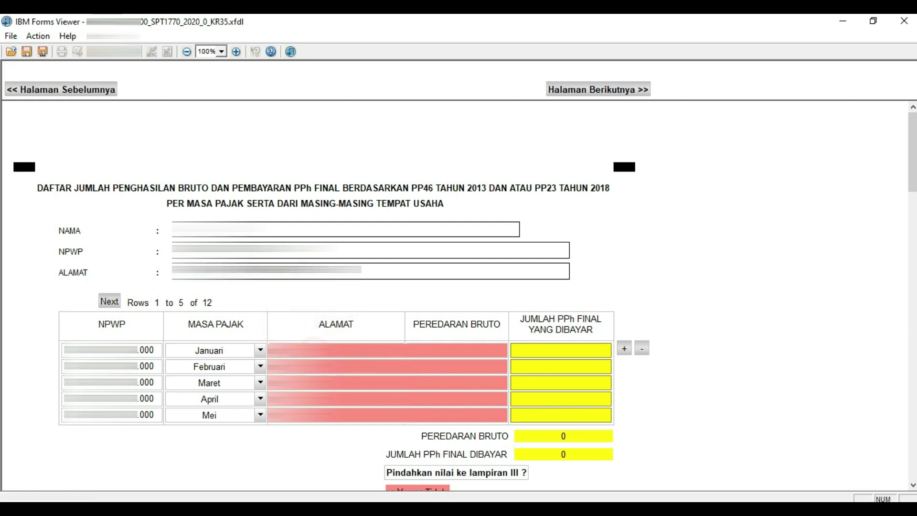
right_click(315, 412)
click(334, 425)
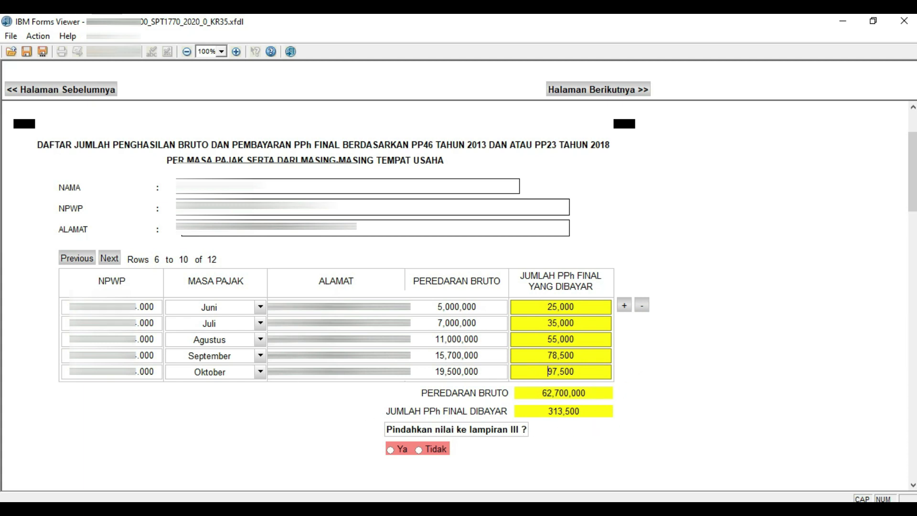
Show rows 11–12 and check the 103,200,000 Peredaran Bruto total against the Excel workbook.
click(110, 258)
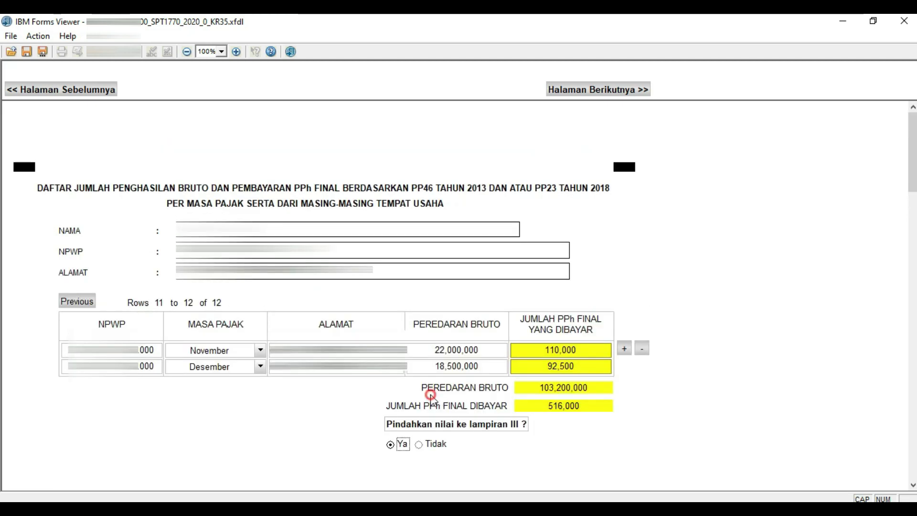
click(525, 387)
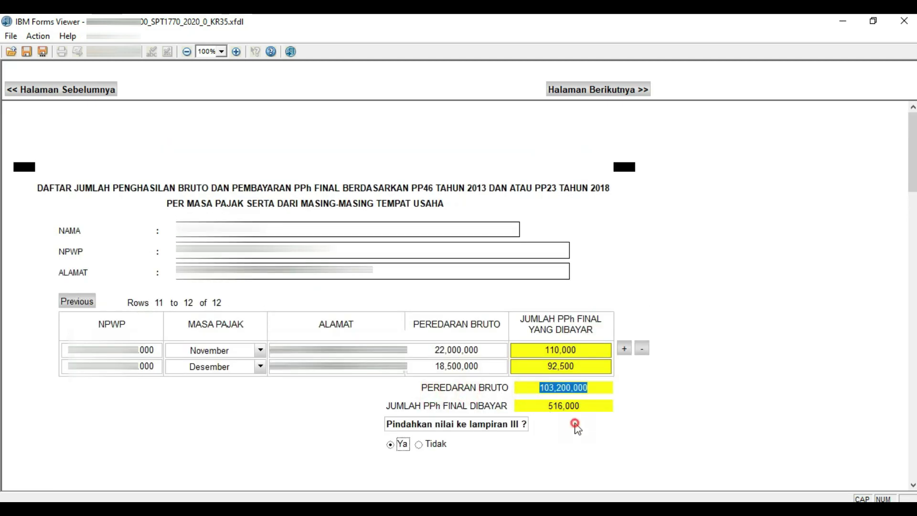
click(544, 508)
click(569, 491)
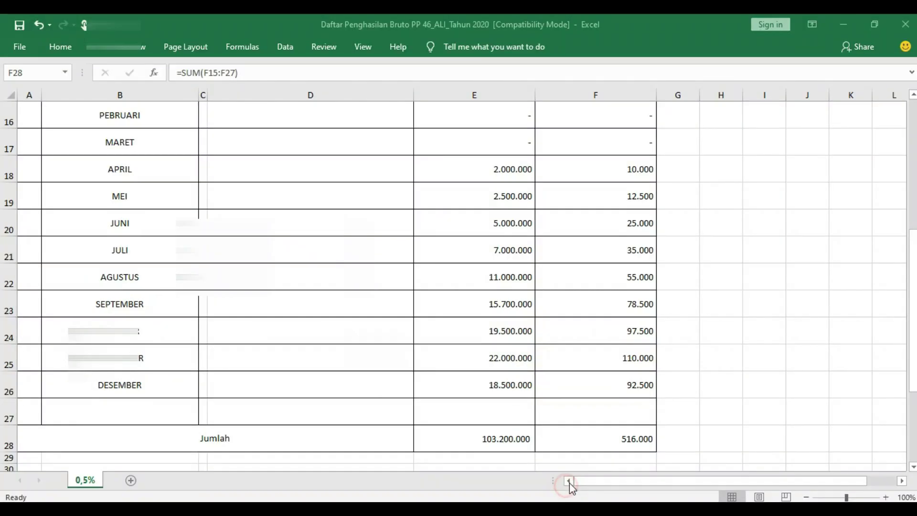
click(492, 459)
click(566, 459)
click(522, 457)
click(554, 457)
click(508, 457)
click(559, 457)
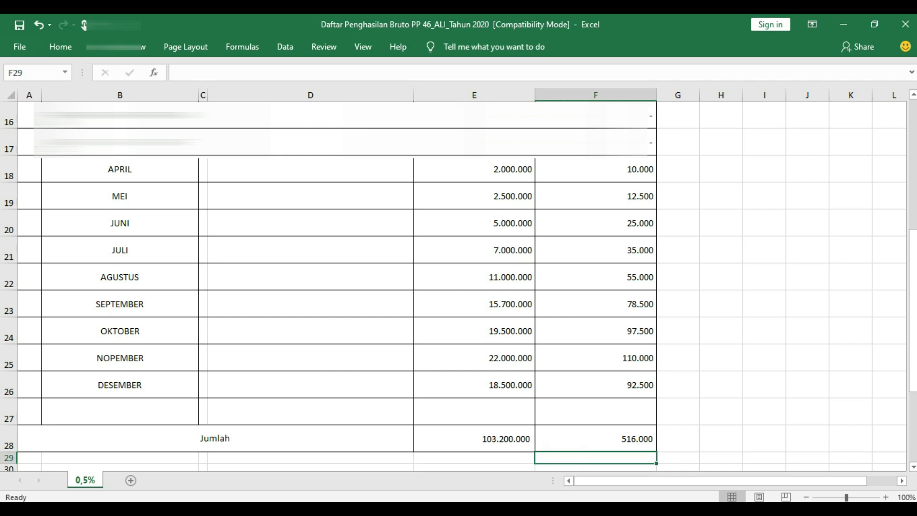
key(alt+Tab)
click(626, 397)
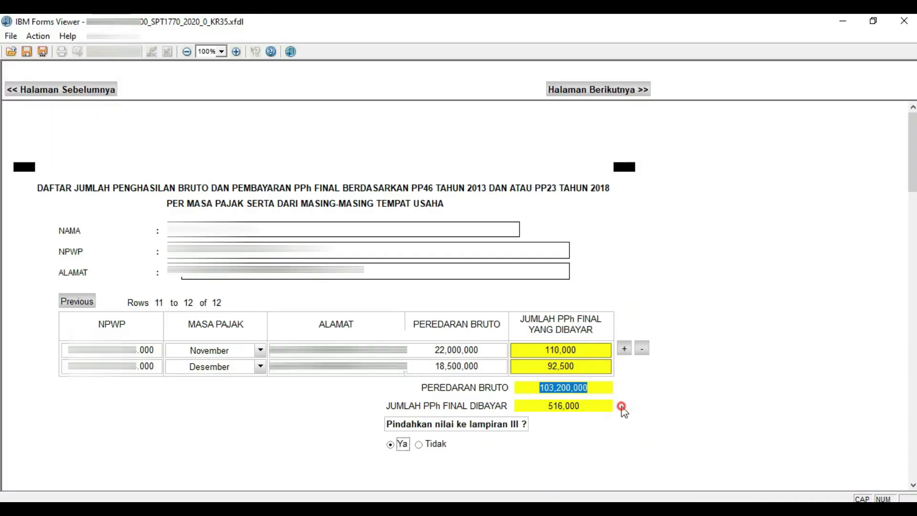
Answer Tidak to 'Pindahkan nilai ke lampiran III'.
click(473, 458)
click(428, 445)
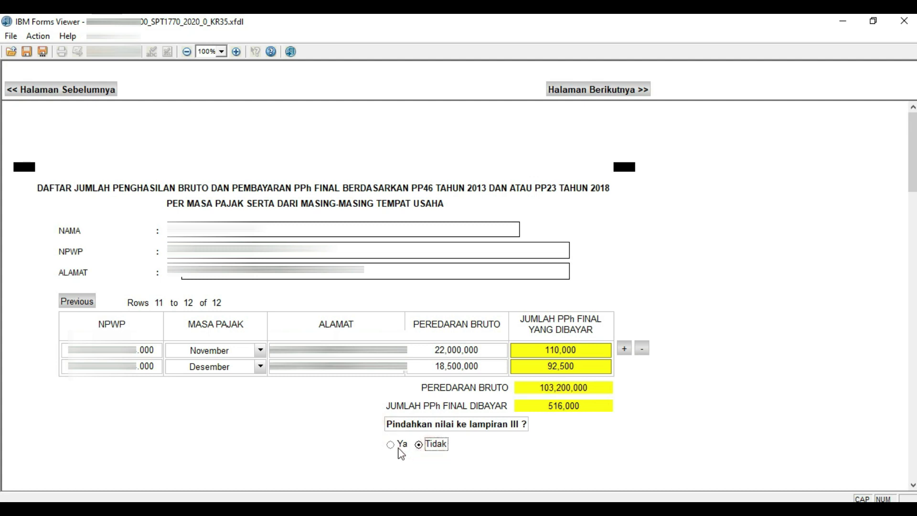
click(388, 457)
Page past the empty Lampiran II to the 1770-I Lampiran I page.
click(592, 90)
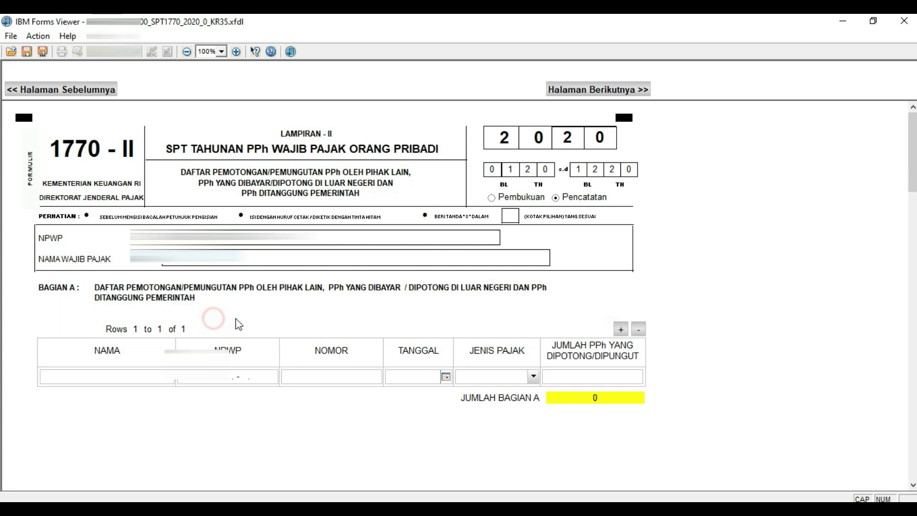
click(299, 314)
click(566, 311)
mouse_move(913, 174)
mouse_down()
mouse_move(914, 459)
mouse_move(913, 174)
mouse_up()
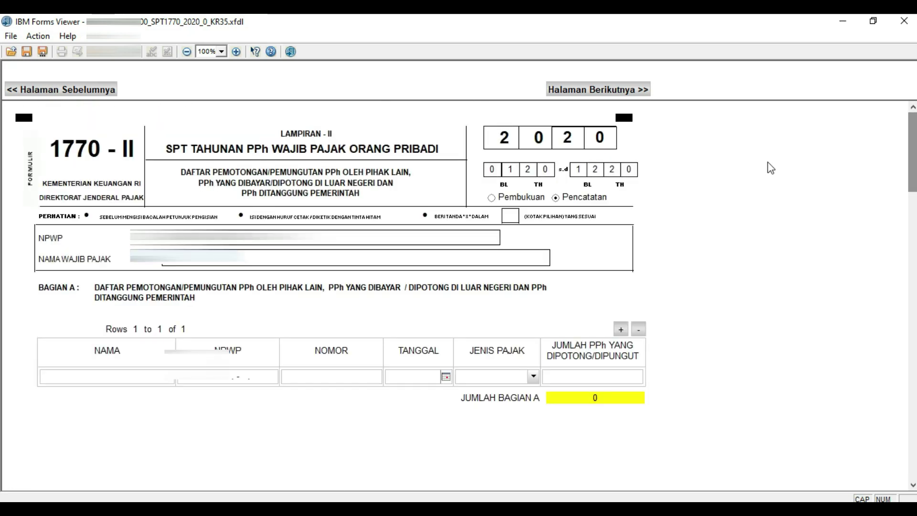
click(629, 89)
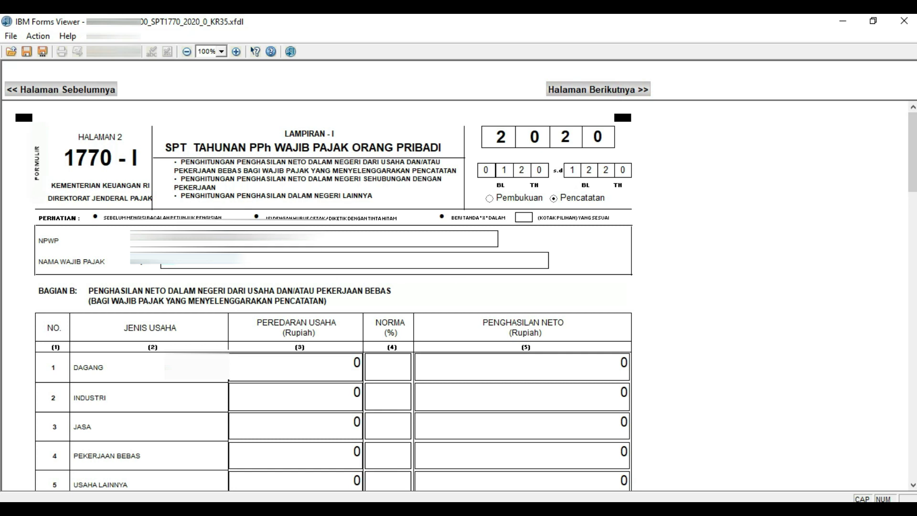
Review the empty Lampiran I sections B–D, then advance to the main SPT 1770 page.
click(277, 166)
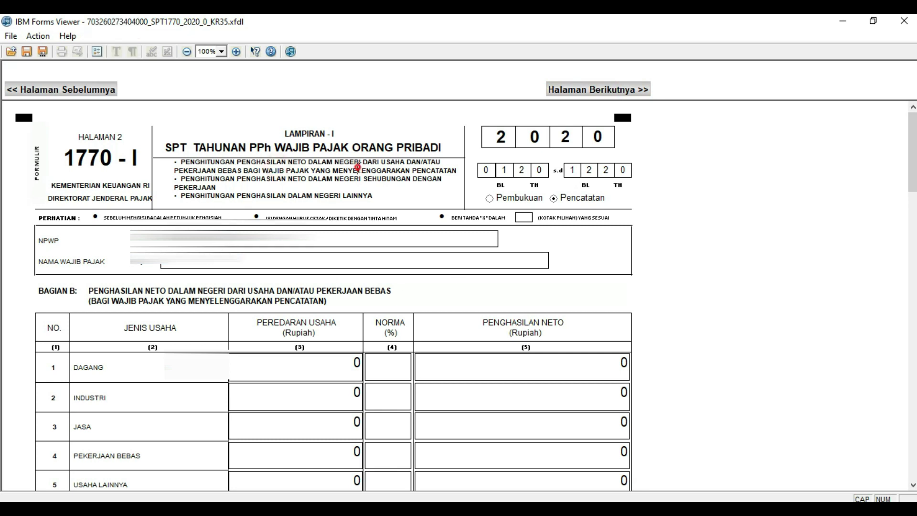
click(310, 186)
click(367, 185)
scroll(368, 185, down, 5)
scroll(459, 296, down, 9)
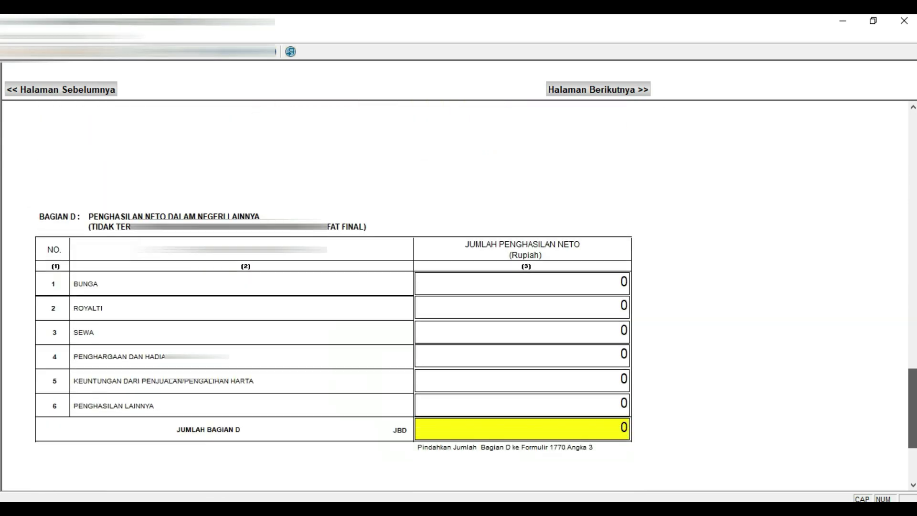
scroll(459, 296, down, 2)
scroll(912, 160, up, 13)
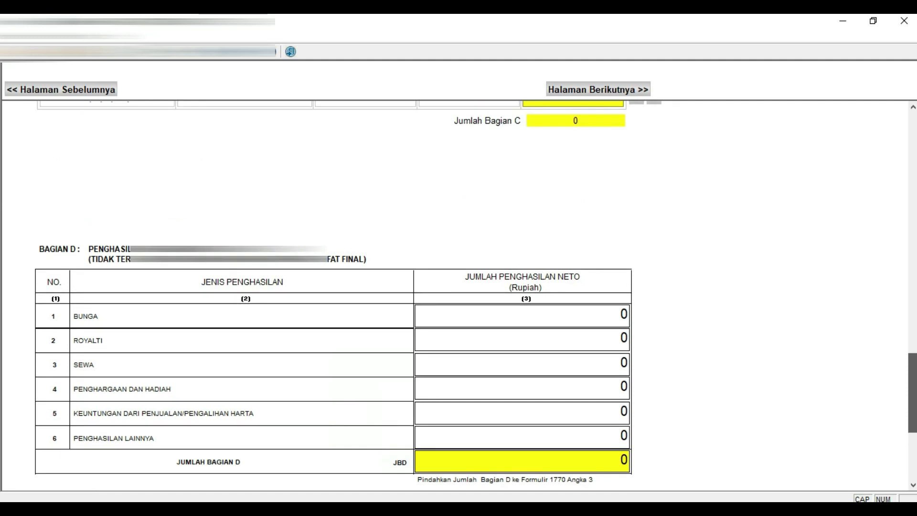
scroll(913, 160, up, 2)
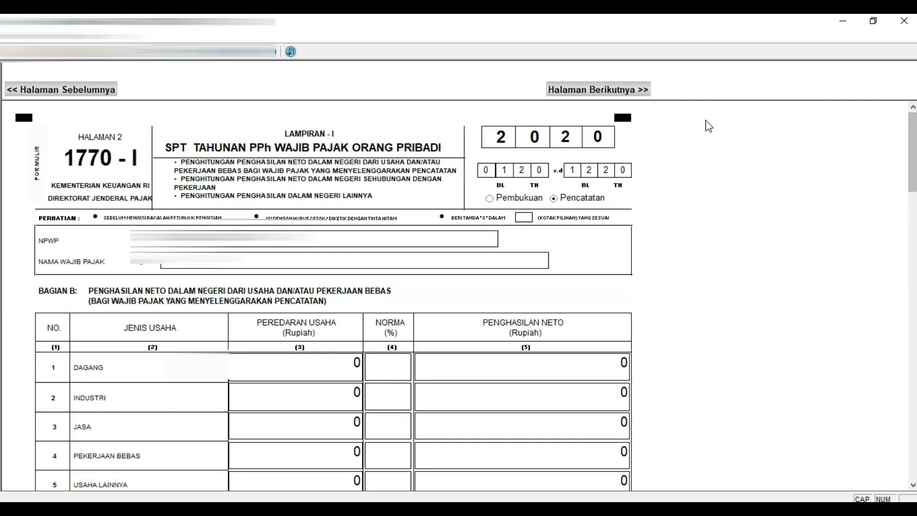
click(657, 131)
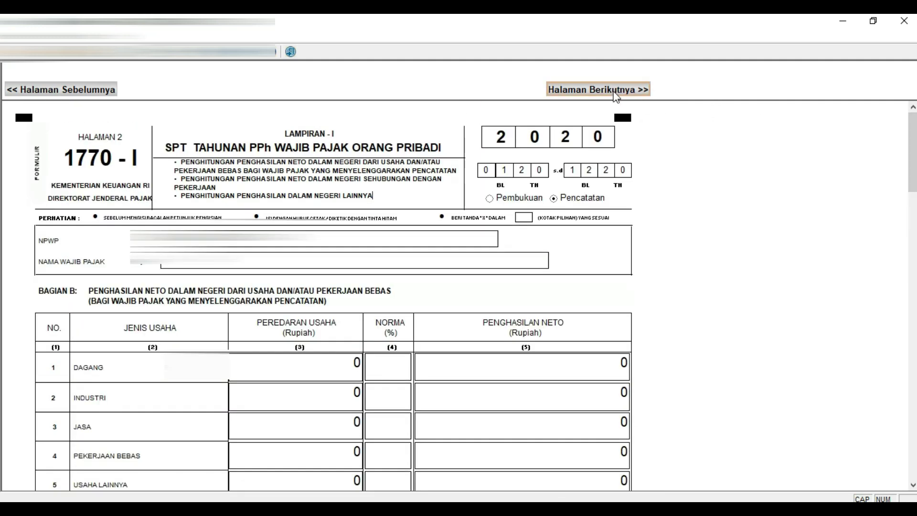
click(700, 137)
click(596, 91)
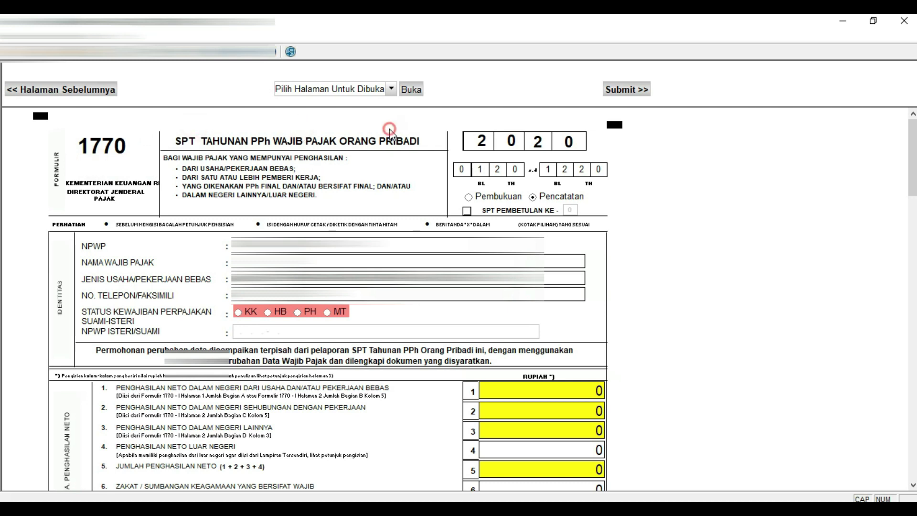
Check several fields on the main 1770 page and scroll down to section B.
click(346, 170)
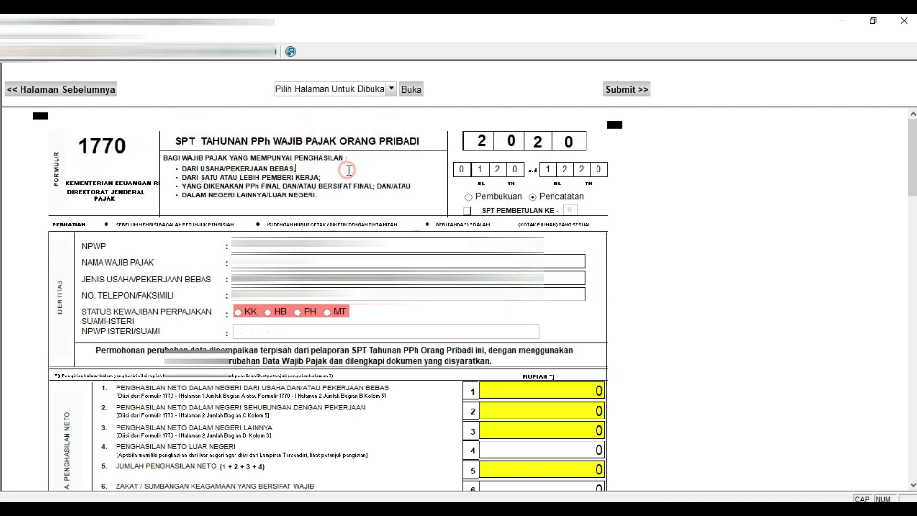
click(336, 175)
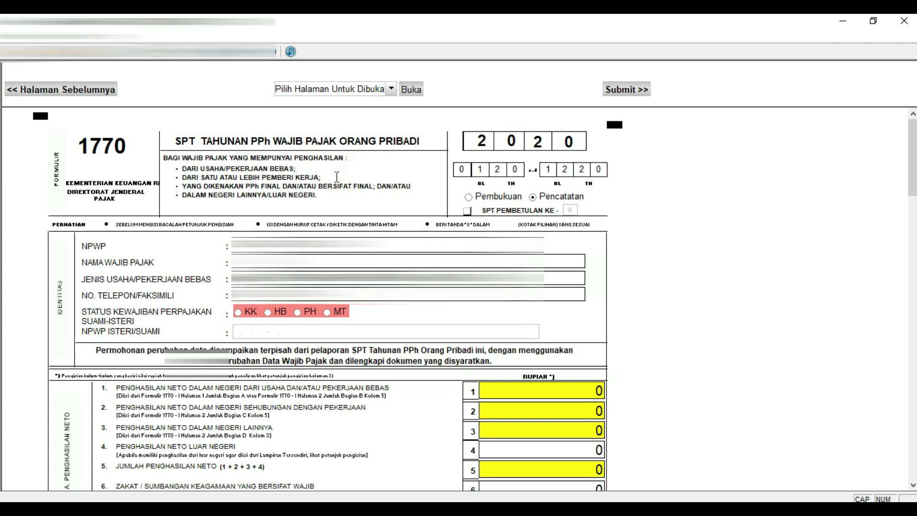
click(335, 177)
click(344, 208)
click(336, 205)
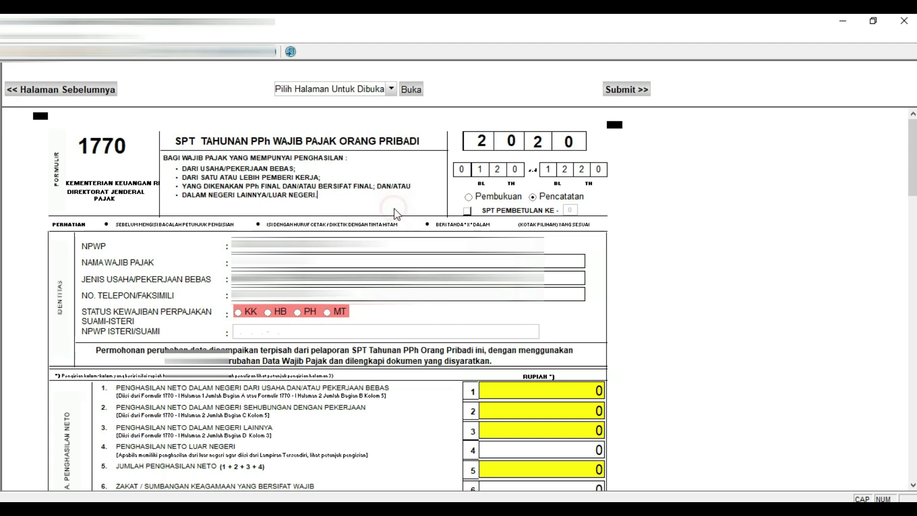
click(379, 333)
click(168, 330)
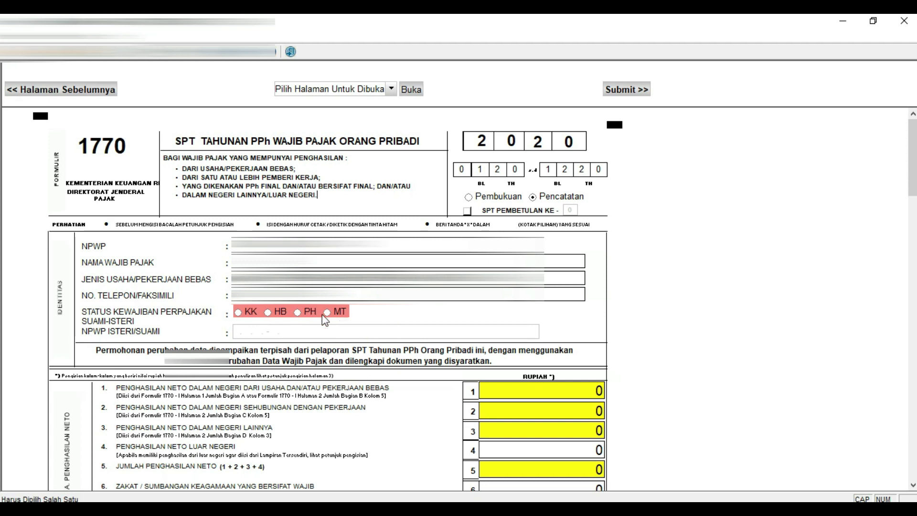
scroll(322, 314, down, 5)
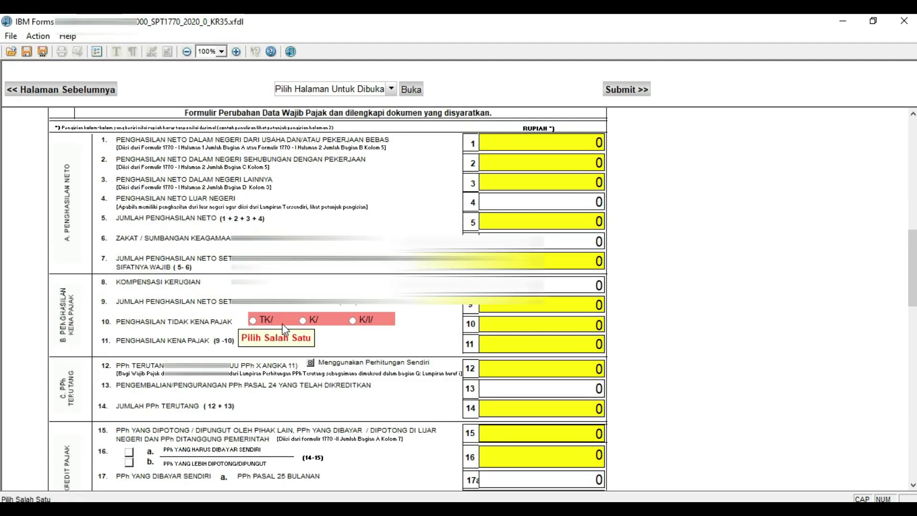
Set the non-taxable income status to K/3 and tick attachment item k.
click(303, 321)
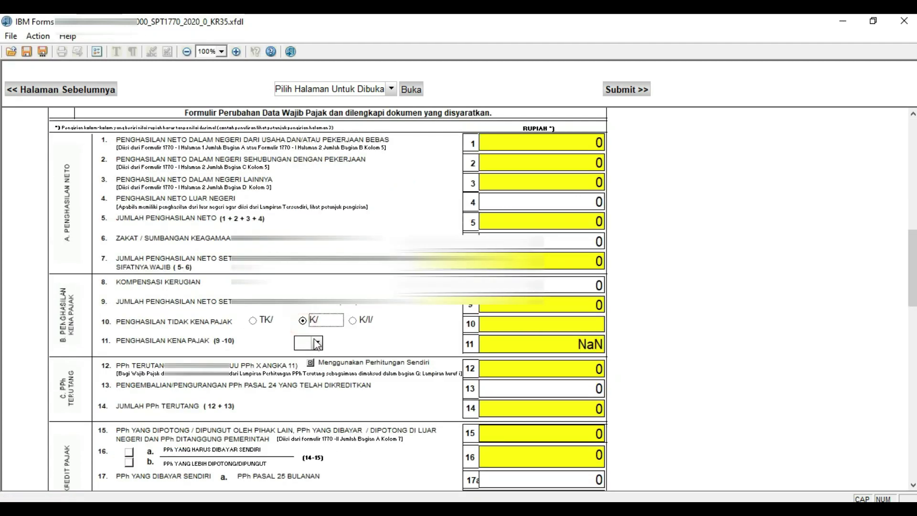
click(317, 342)
click(304, 393)
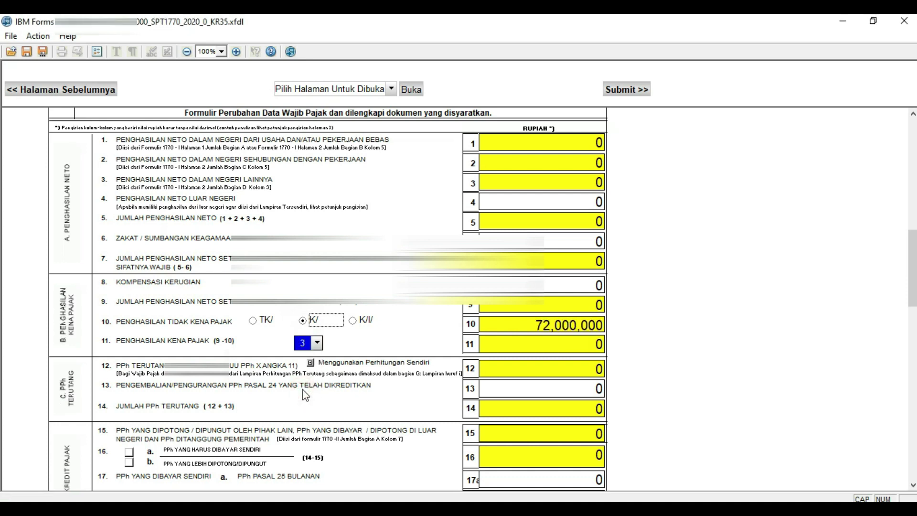
scroll(382, 353, down, 8)
click(381, 354)
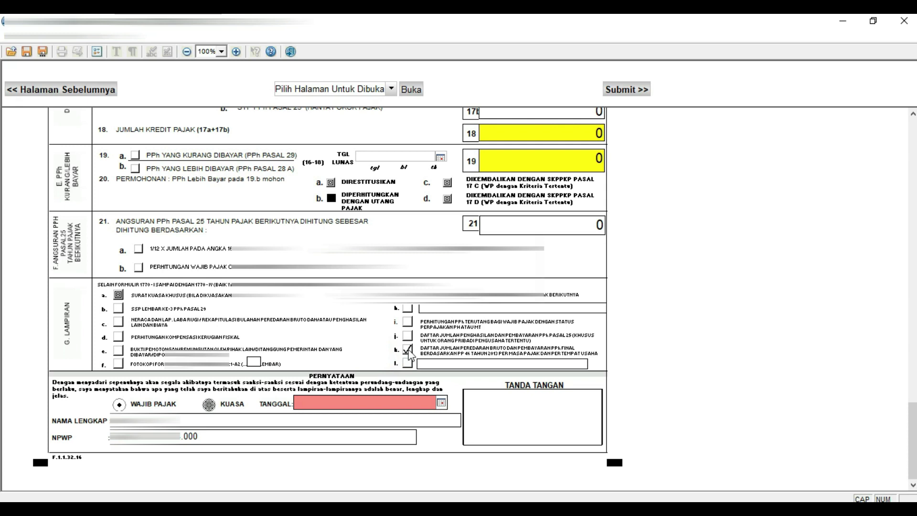
Check the fields in the lower section of the main form.
click(409, 351)
click(431, 352)
click(519, 353)
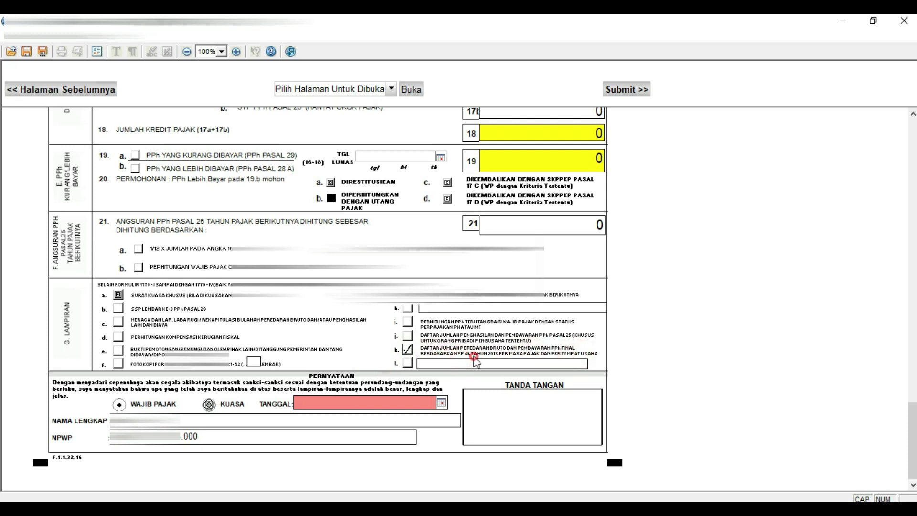
click(526, 359)
click(554, 359)
click(522, 354)
click(550, 351)
click(552, 351)
Date the declaration 27 February 2021 using the Tanggal calendar.
click(441, 402)
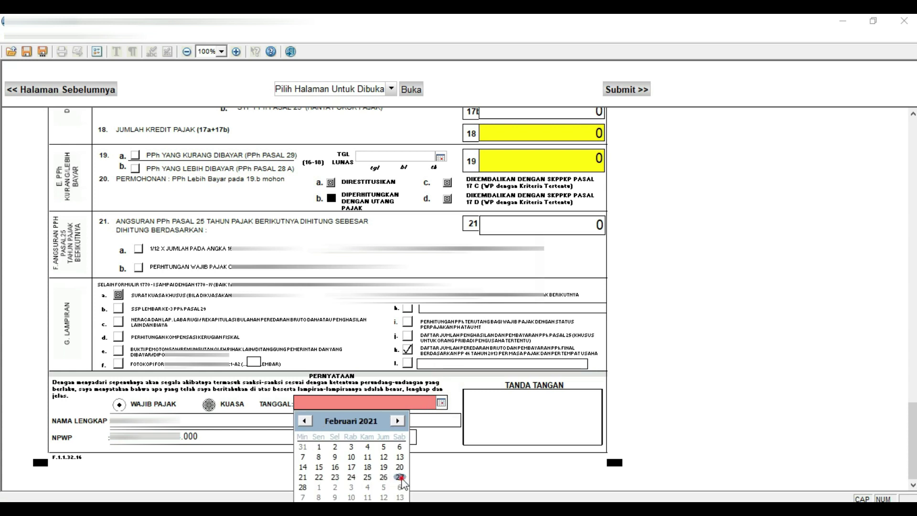
click(400, 478)
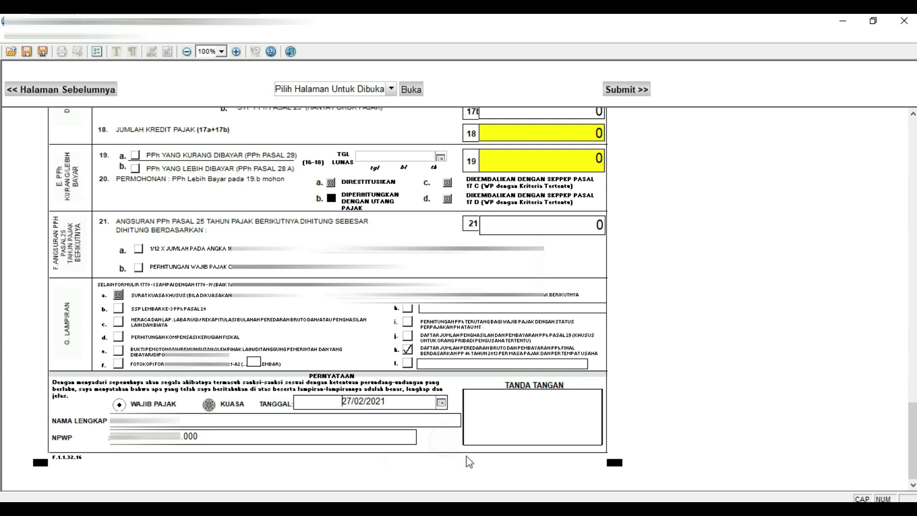
click(551, 469)
click(563, 468)
Submit the completed SPT form to reach the Submit Online upload page.
click(663, 155)
click(632, 131)
click(619, 90)
click(553, 297)
click(214, 261)
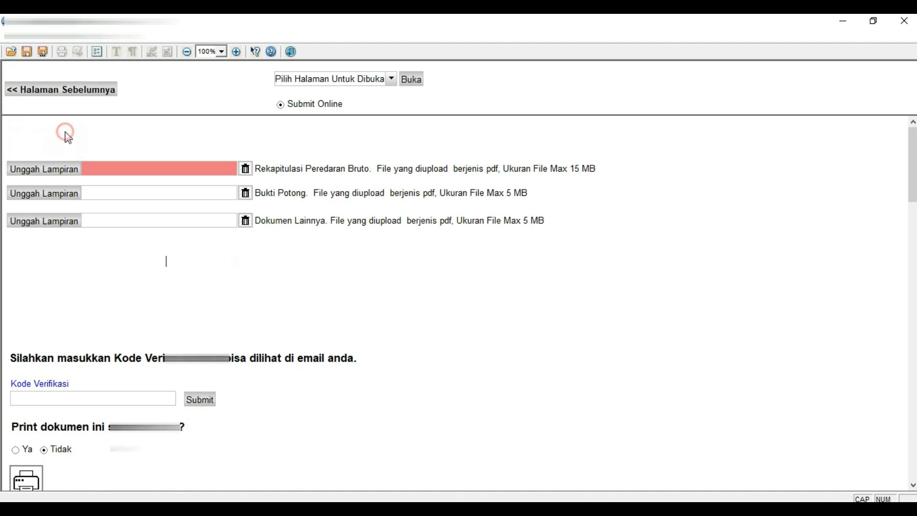
Upload 'Daftar Penghasilan Bruto PP 46 Dan Laporan Realisasi PPh DTP Tahun 2020.pdf' into the first attachment slot.
click(913, 485)
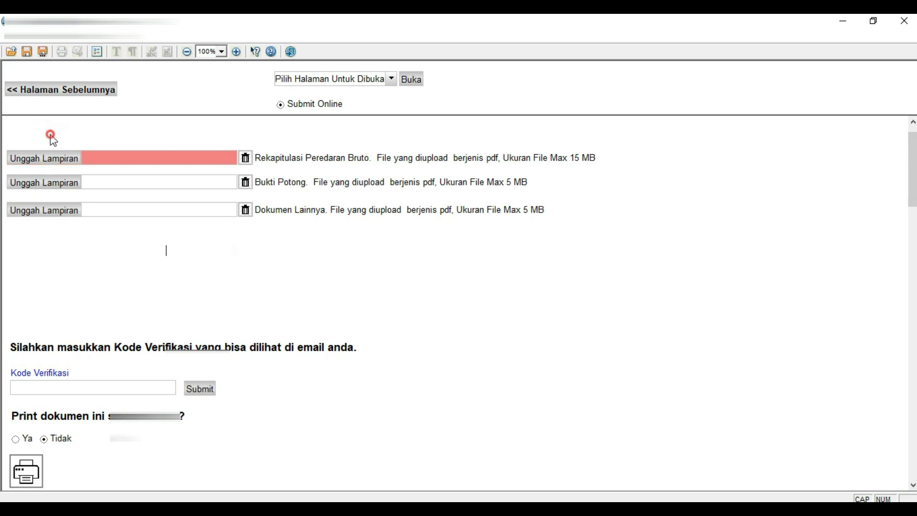
click(52, 164)
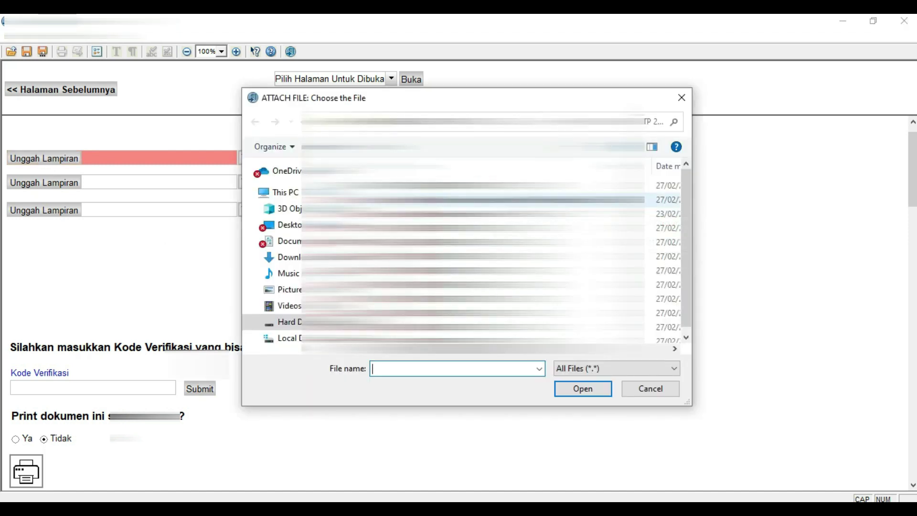
click(472, 200)
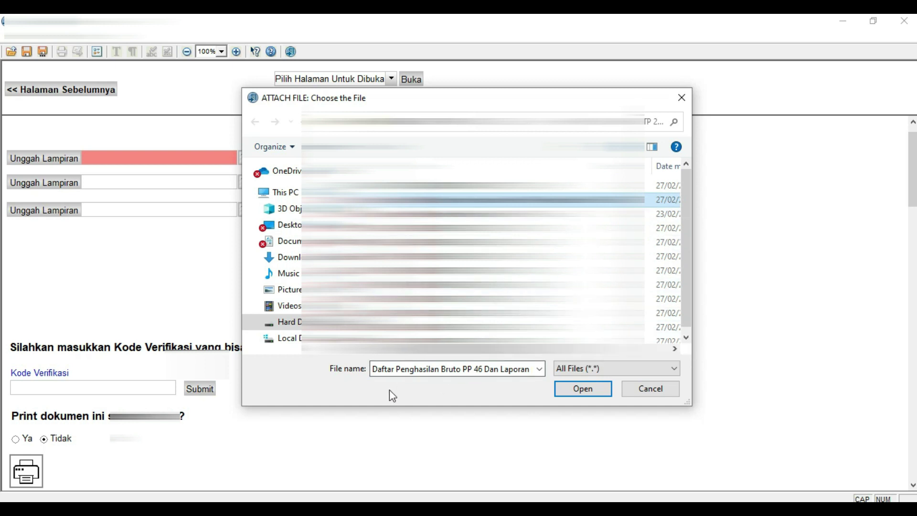
click(565, 388)
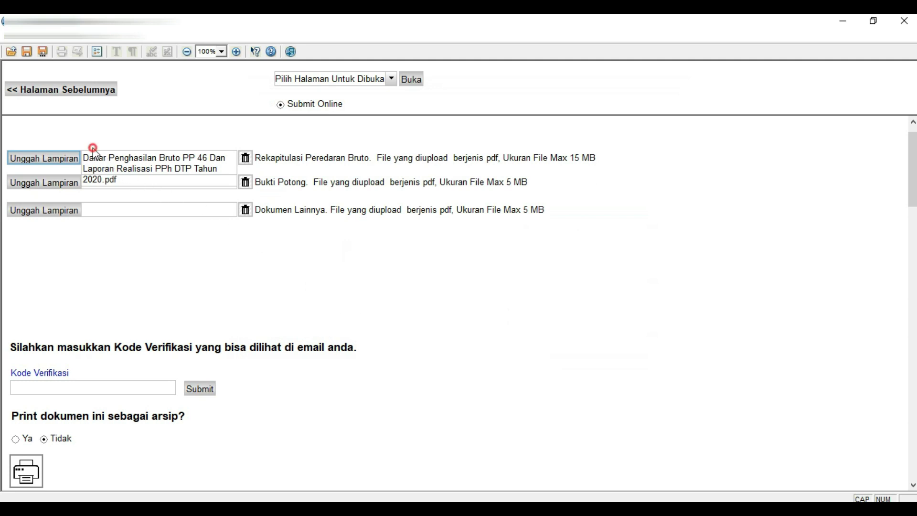
click(118, 142)
Copy the code from the [E-Form] Kode Verifikasi email and return to Forms Viewer.
key(alt+Tab)
click(231, 149)
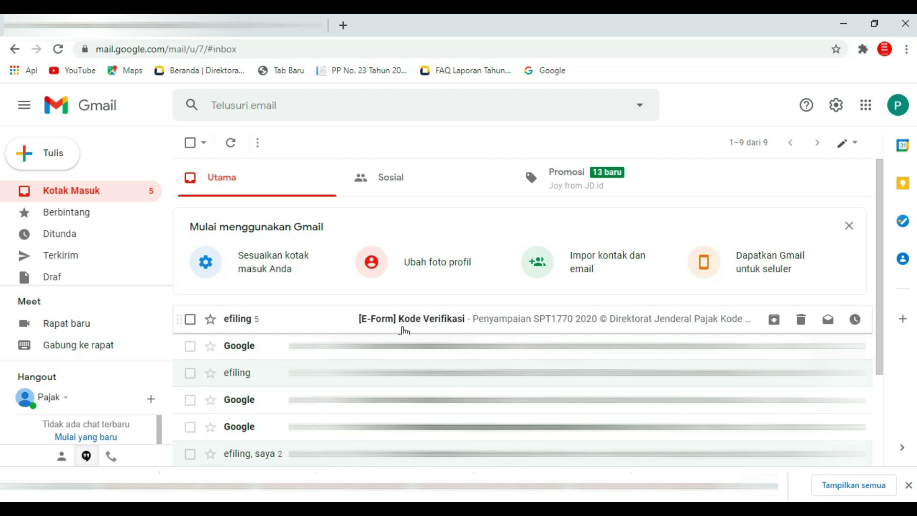
click(354, 322)
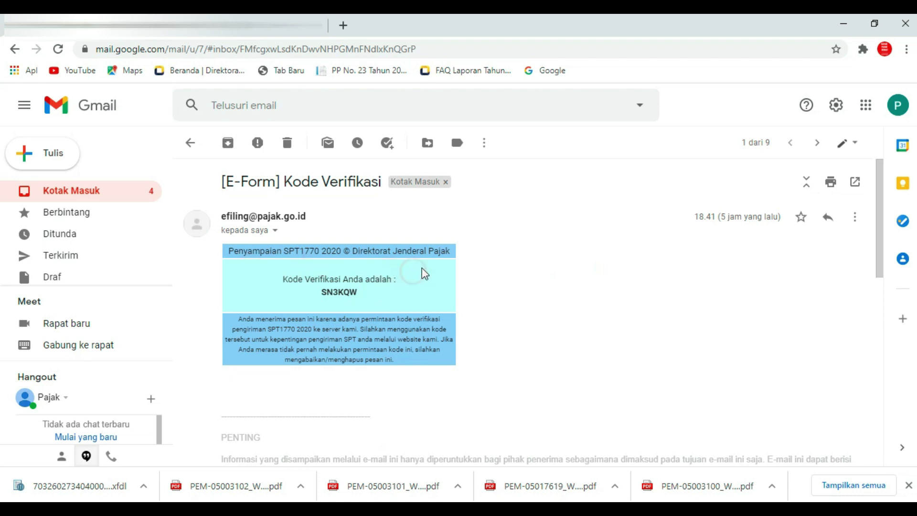
click(284, 292)
drag(321, 293, 358, 293)
right_click(347, 289)
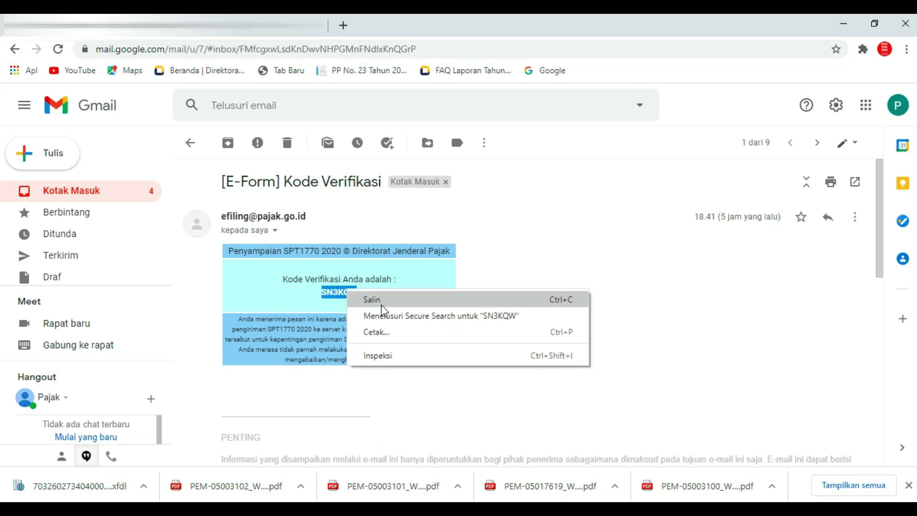
click(381, 304)
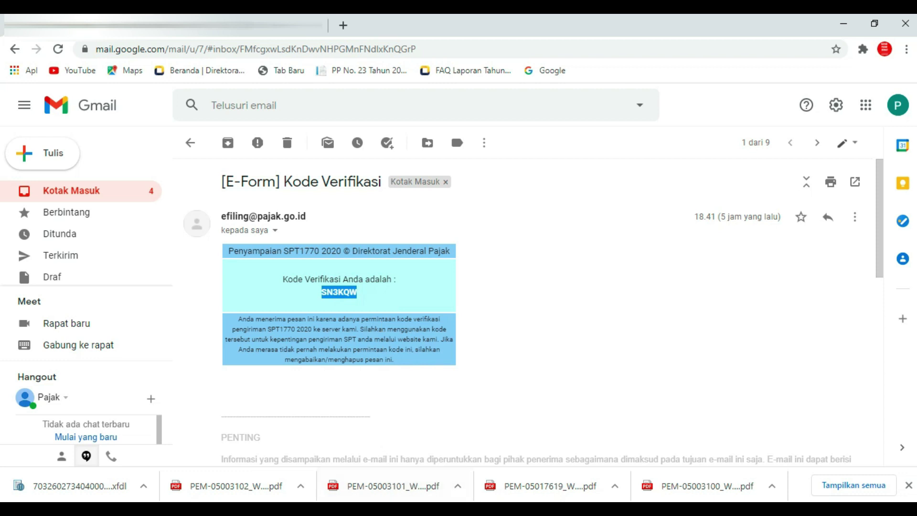
key(alt+Tab)
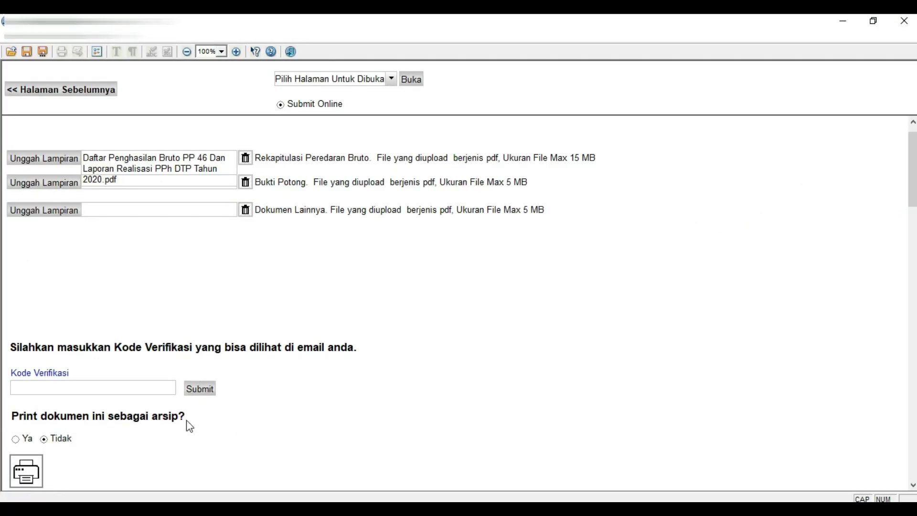
Paste the verification code, choose Ya for an archive printout, and submit, dismissing the success message.
click(124, 391)
right_click(124, 393)
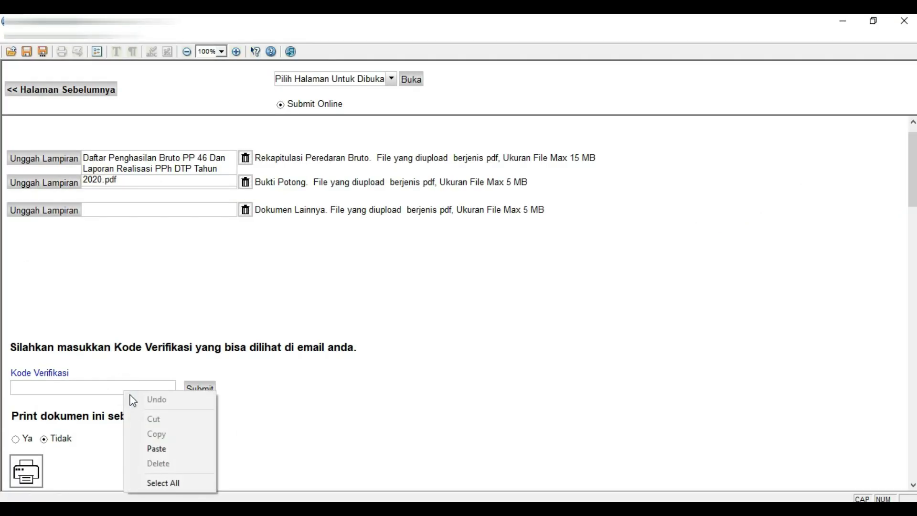
click(153, 449)
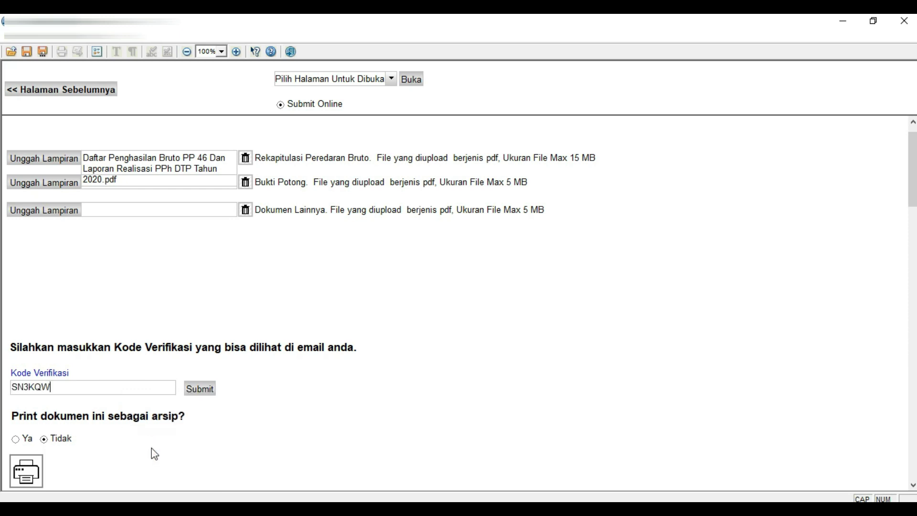
click(16, 439)
click(199, 388)
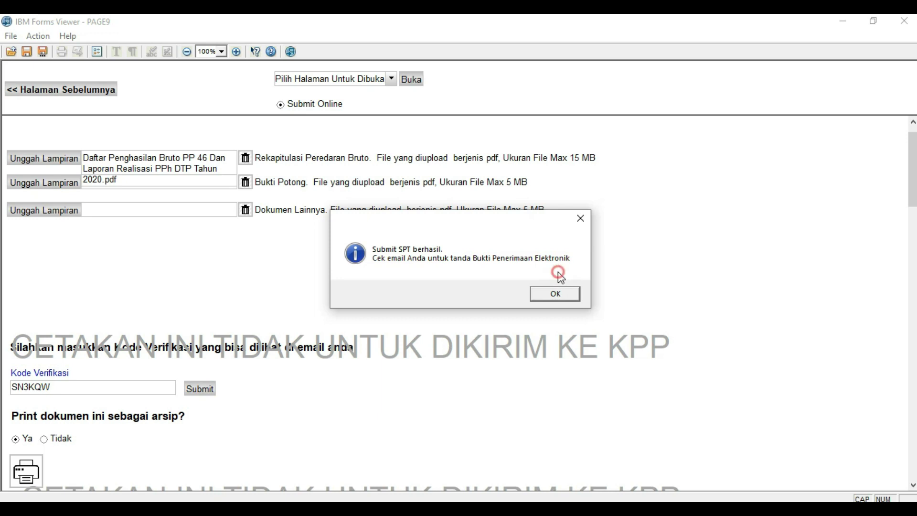
click(562, 294)
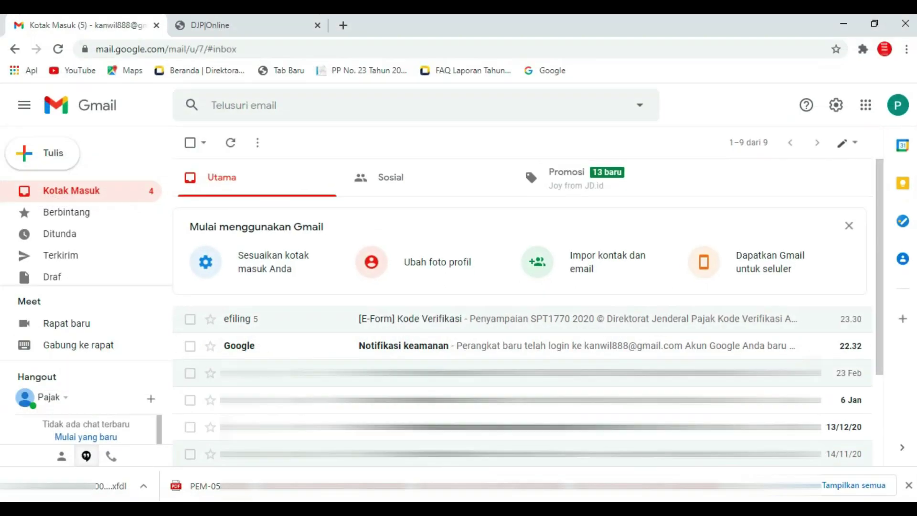
Refresh Gmail and open the [e-Form] Bukti Penerimaan Elektronik receipt email, zoomed in.
click(230, 142)
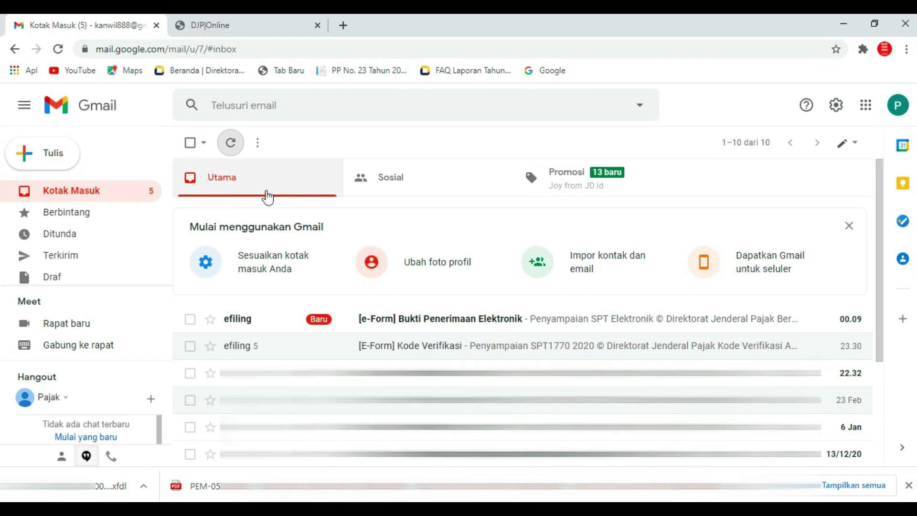
click(231, 144)
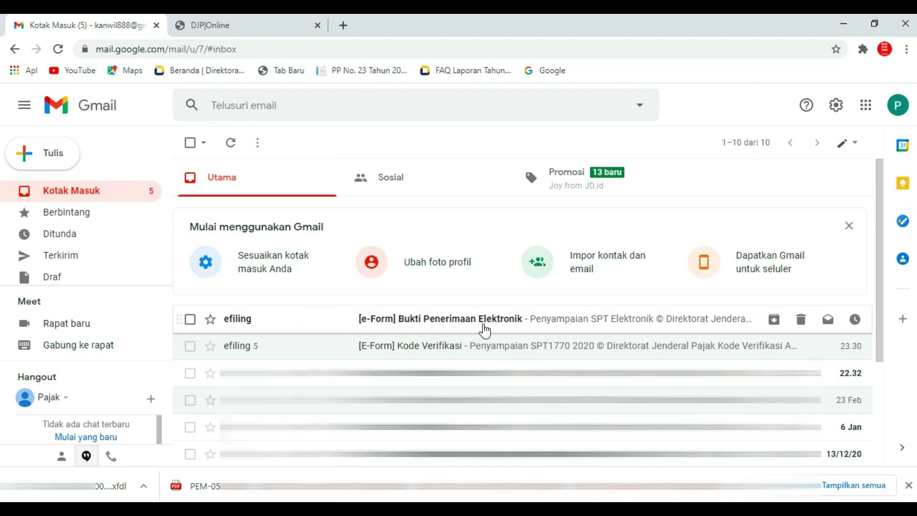
click(458, 328)
key(ctrl+plus)
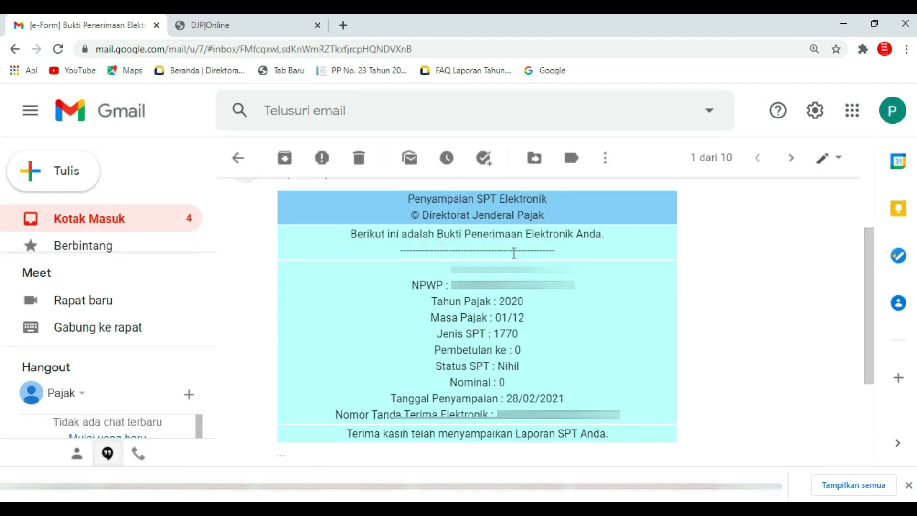